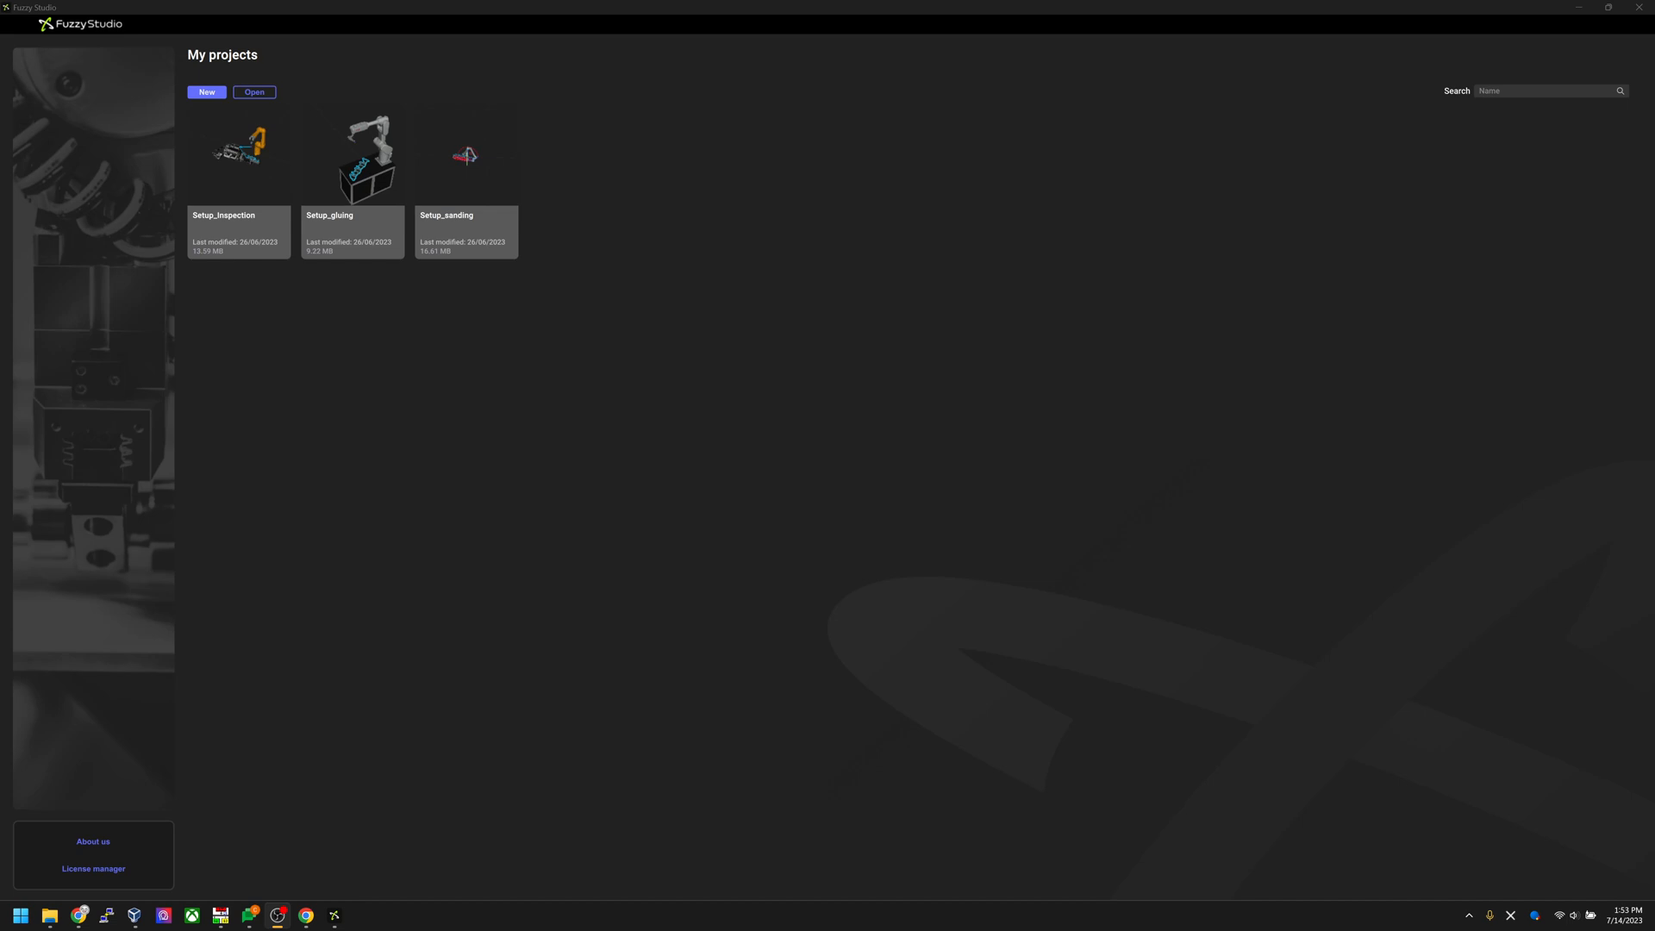
- View the software's version information and close it
{"action": "left_click", "coordinate": [93, 843]}
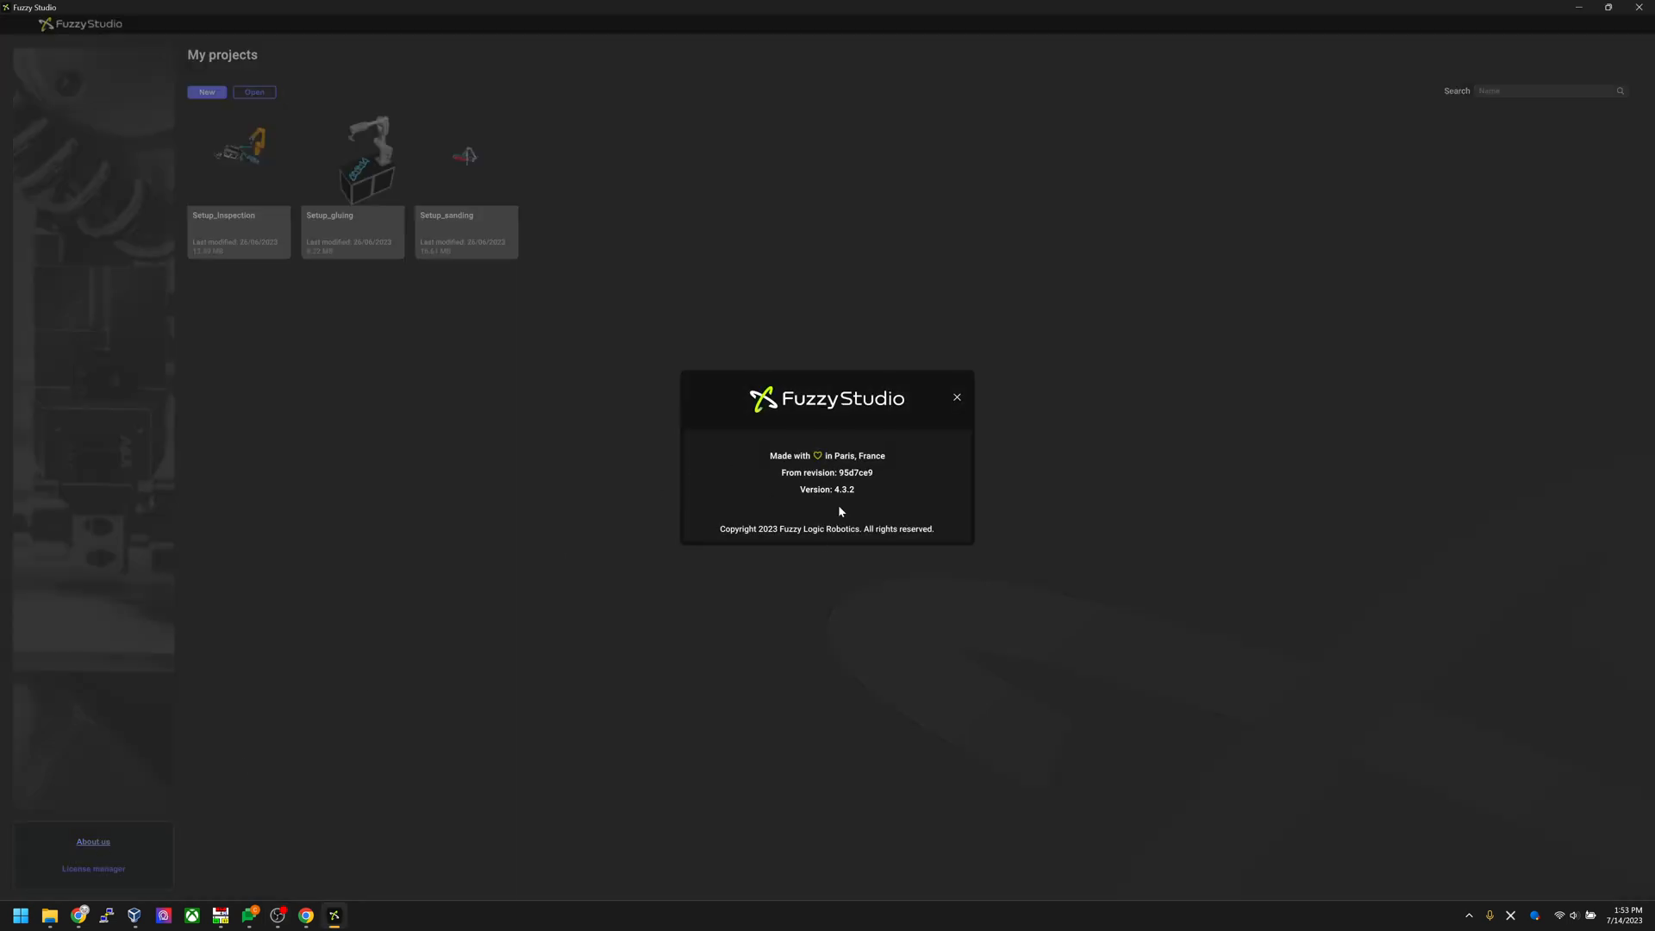
{"action": "left_click", "coordinate": [956, 399]}
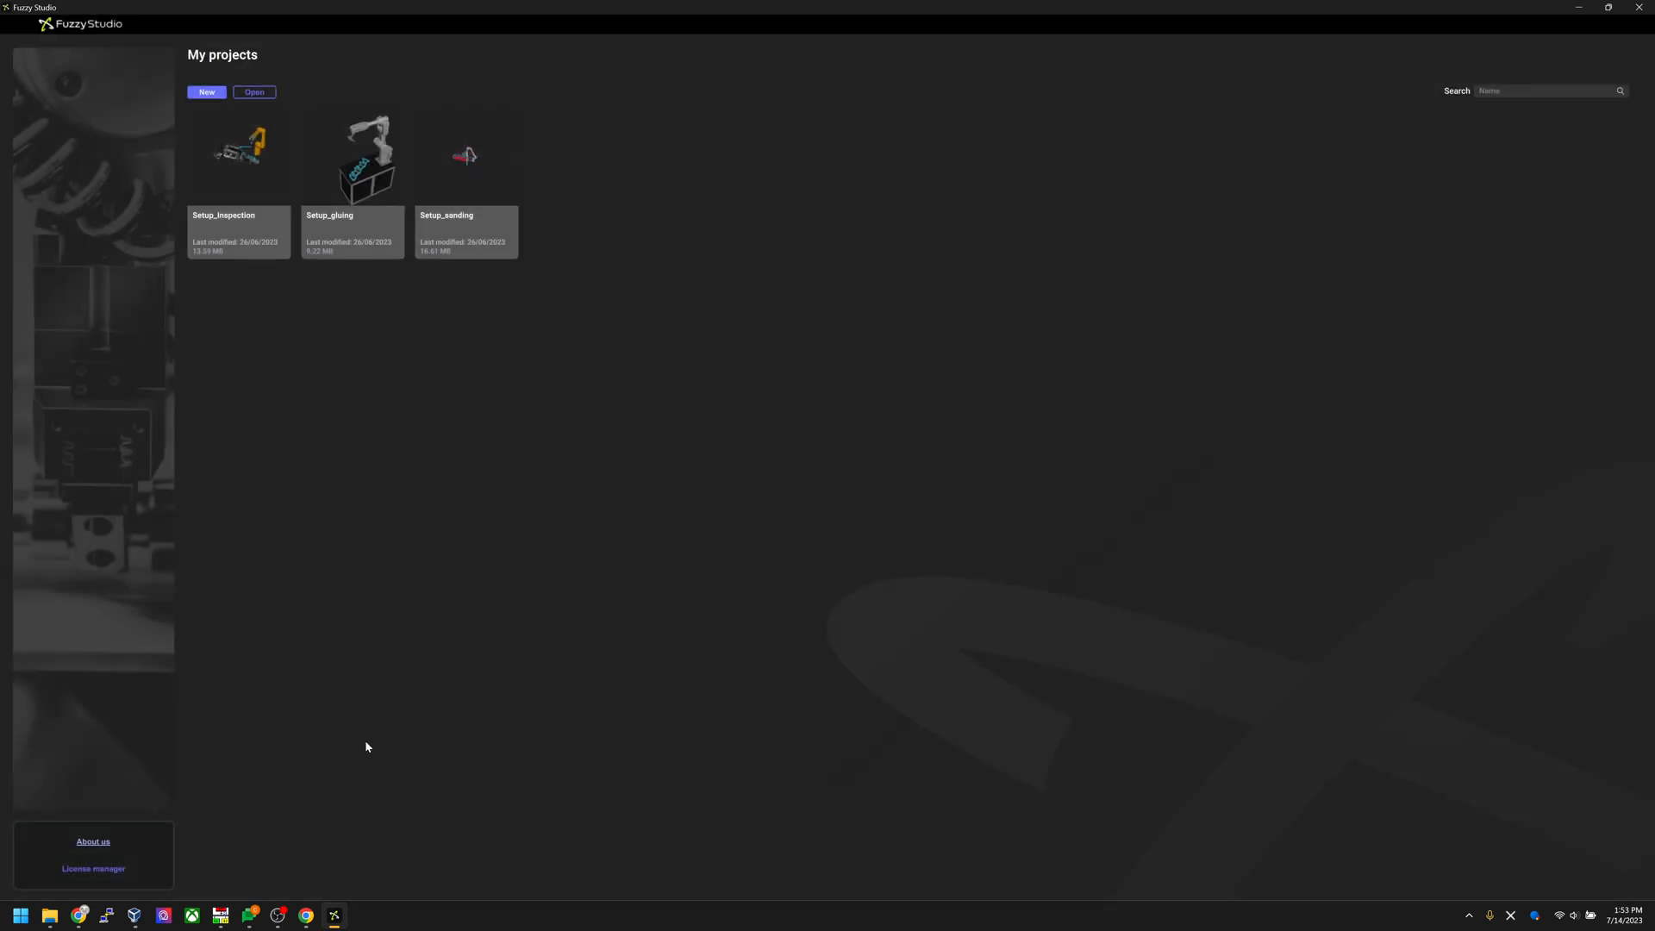
- Switch to the browser, look through the Fuzzy Logic contact page down to its footer, and return to Fuzzy Studio
{"action": "left_click", "coordinate": [309, 913]}
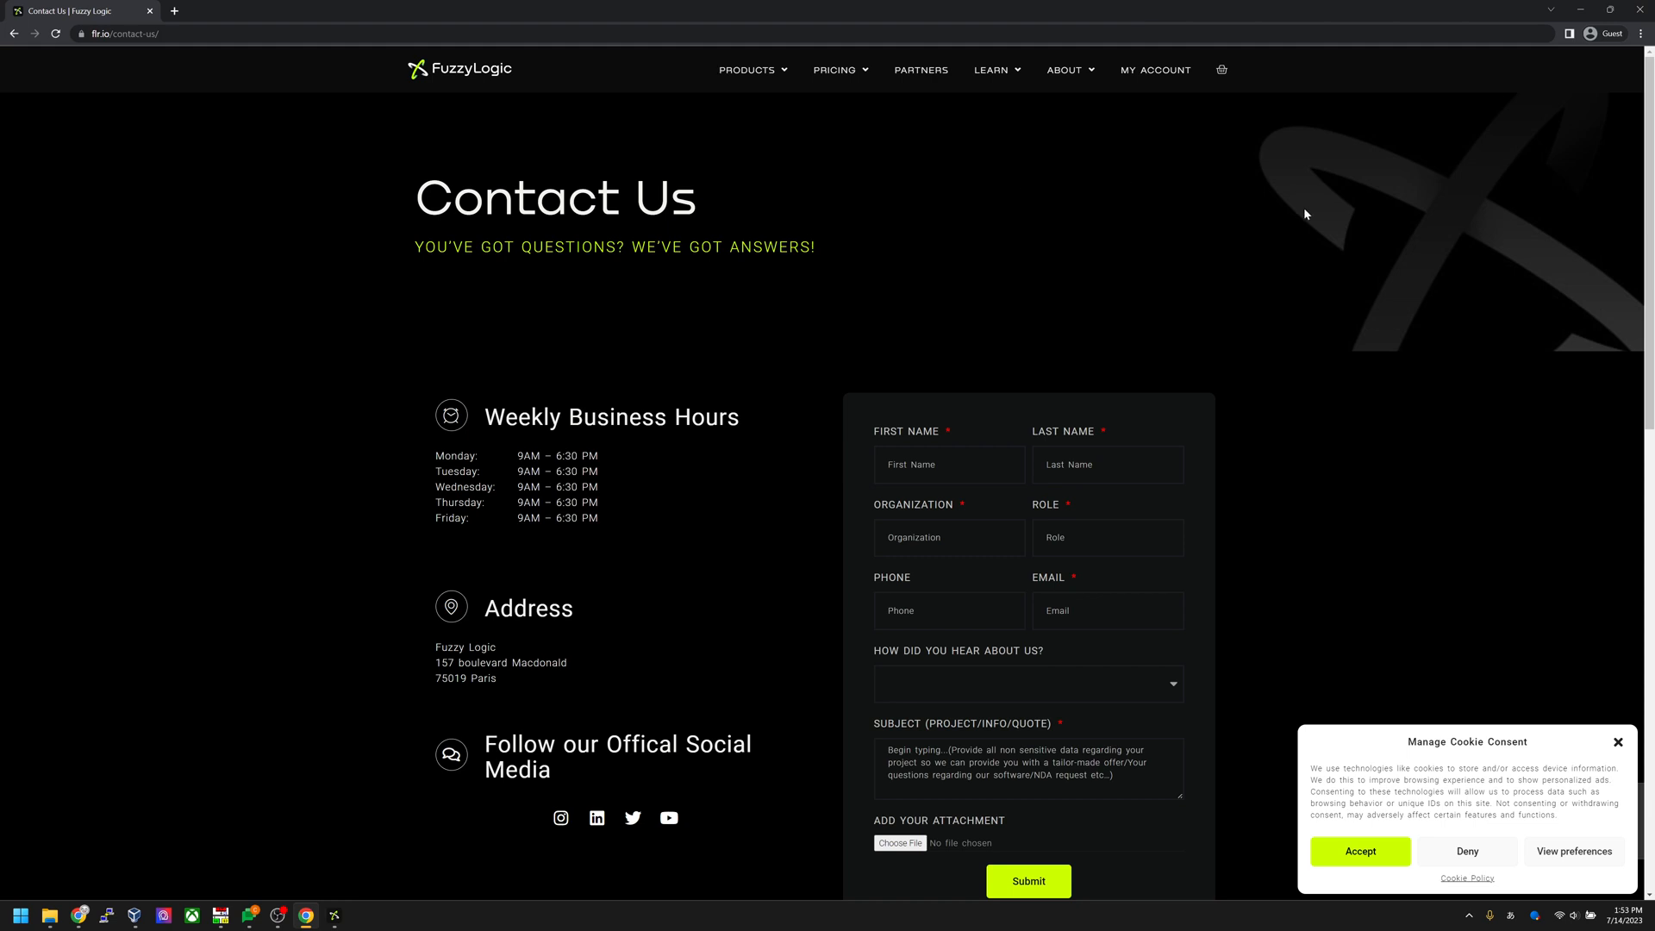
{"action": "scroll", "coordinate": [1302, 233], "scroll_direction": "down", "scroll_amount": 3}
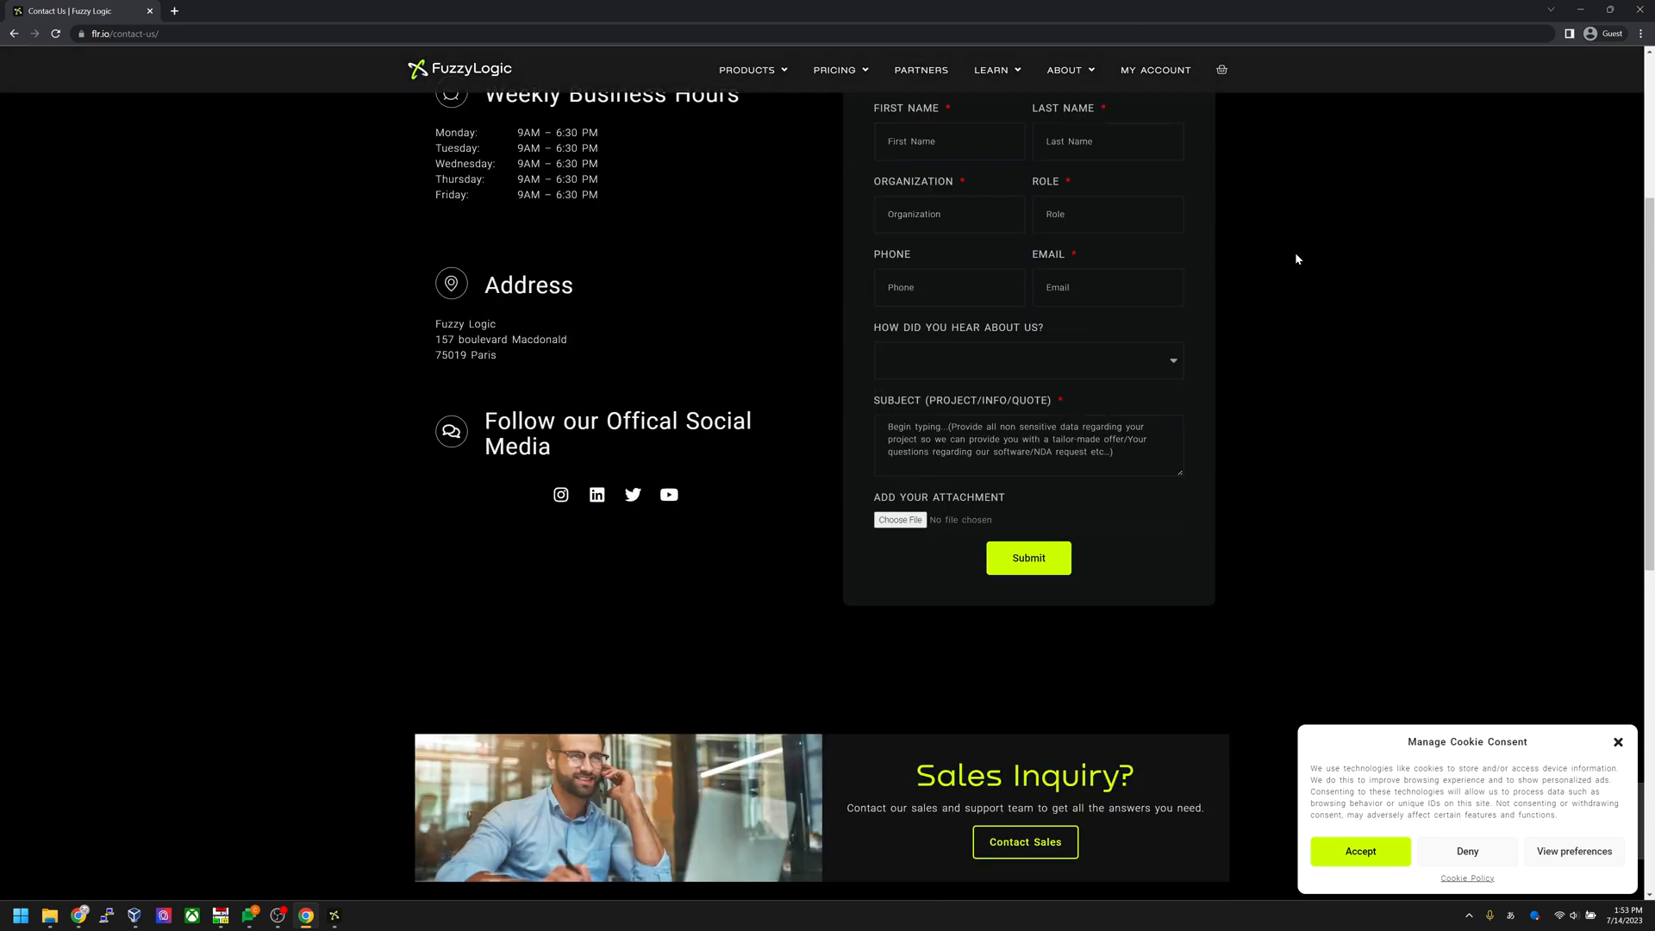
{"action": "scroll", "coordinate": [1297, 258], "scroll_direction": "down", "scroll_amount": 3}
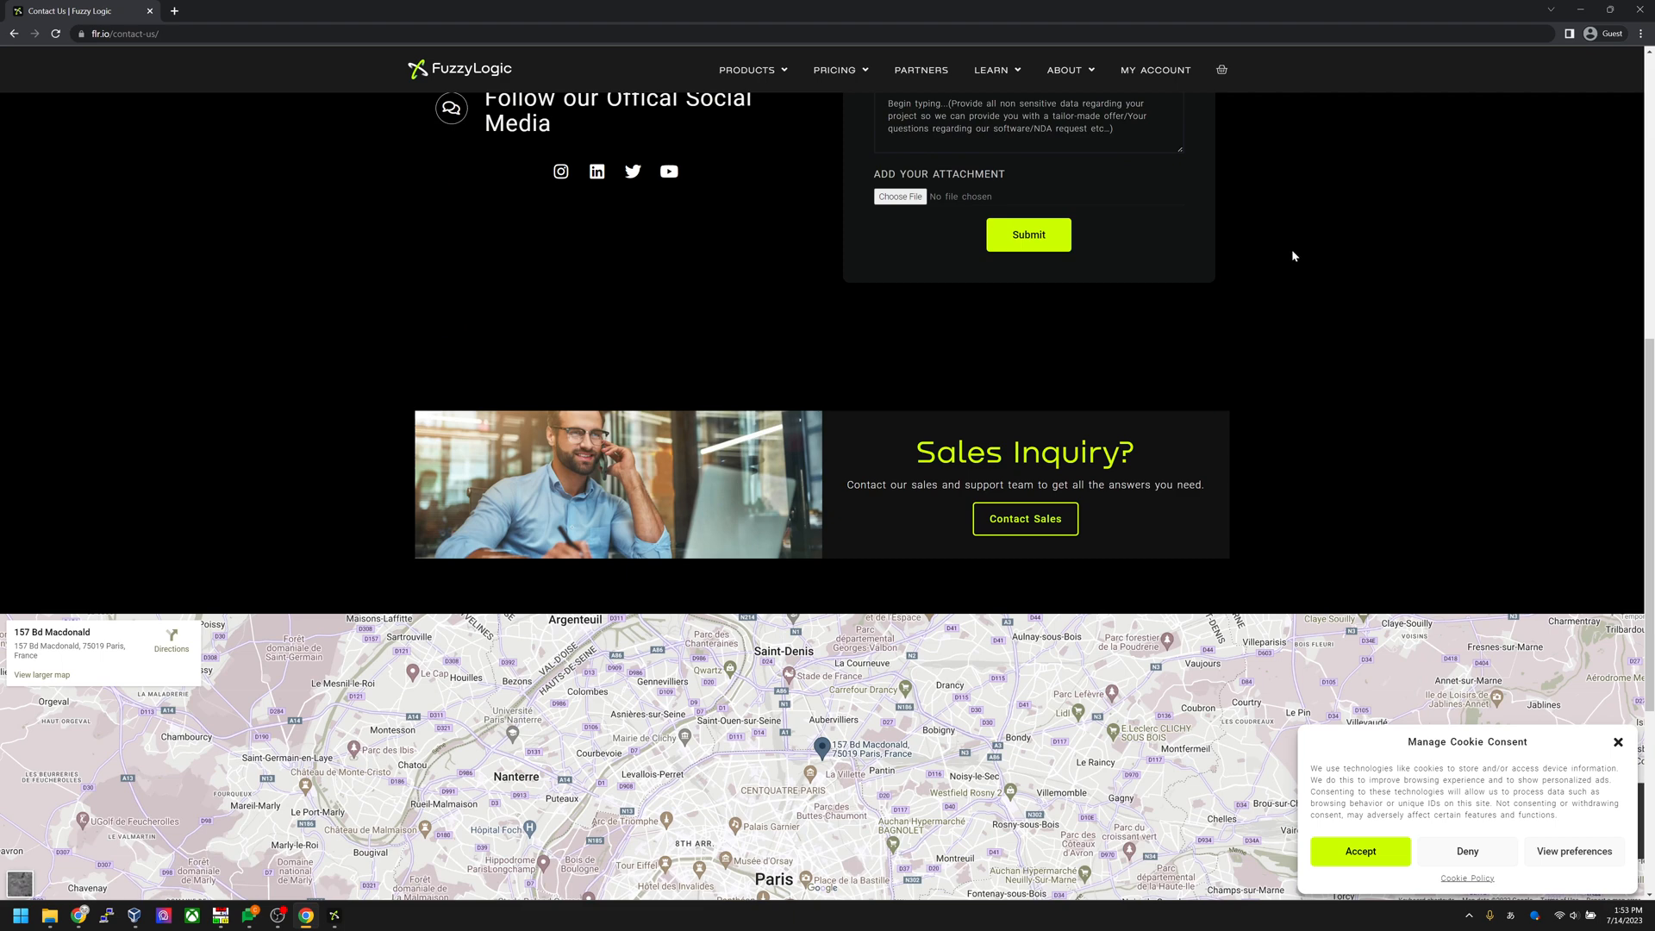
{"action": "scroll", "coordinate": [1291, 256], "scroll_direction": "down", "scroll_amount": 5}
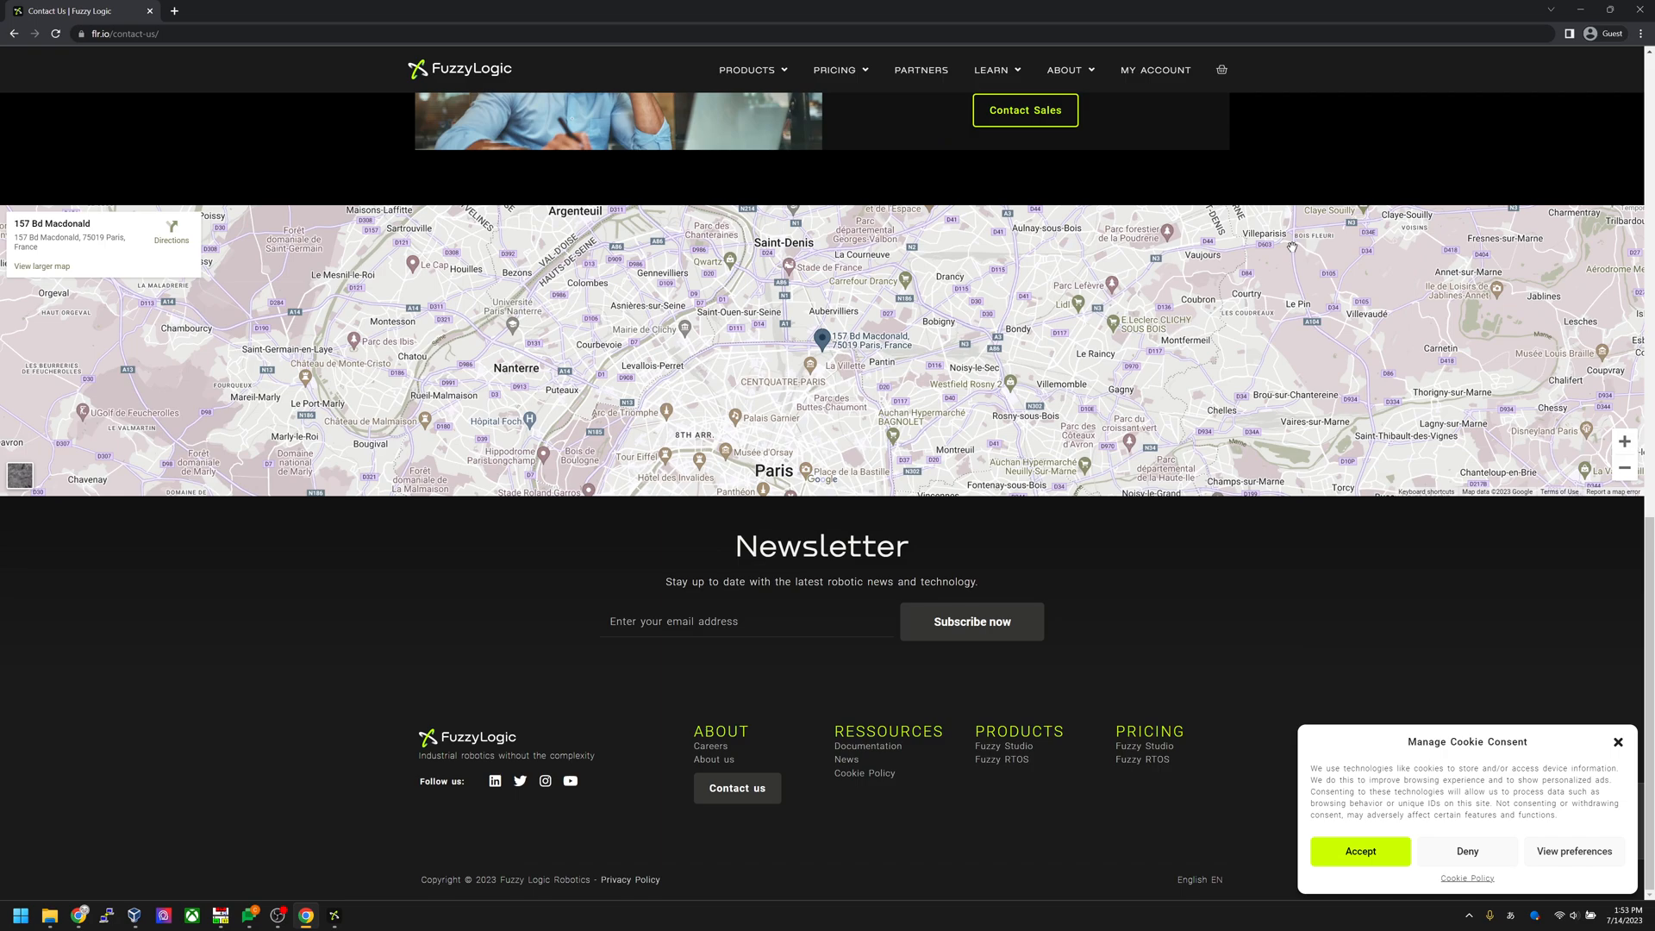
{"action": "scroll", "coordinate": [1292, 247], "scroll_direction": "up", "scroll_amount": 5}
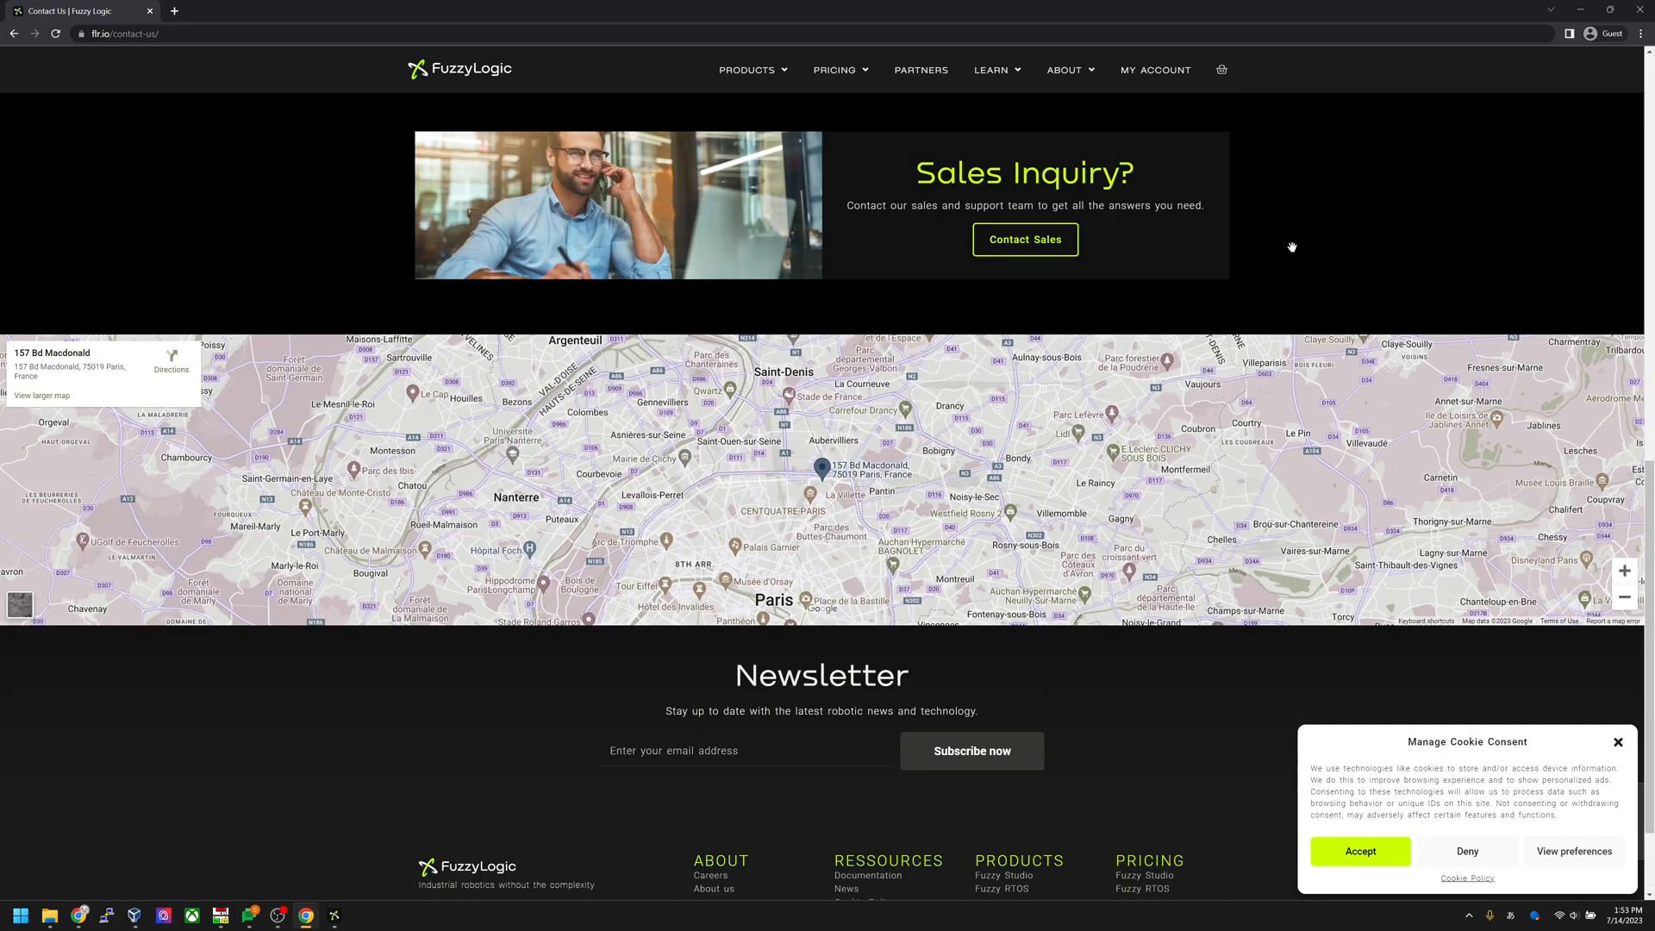
{"action": "left_click", "coordinate": [1578, 8]}
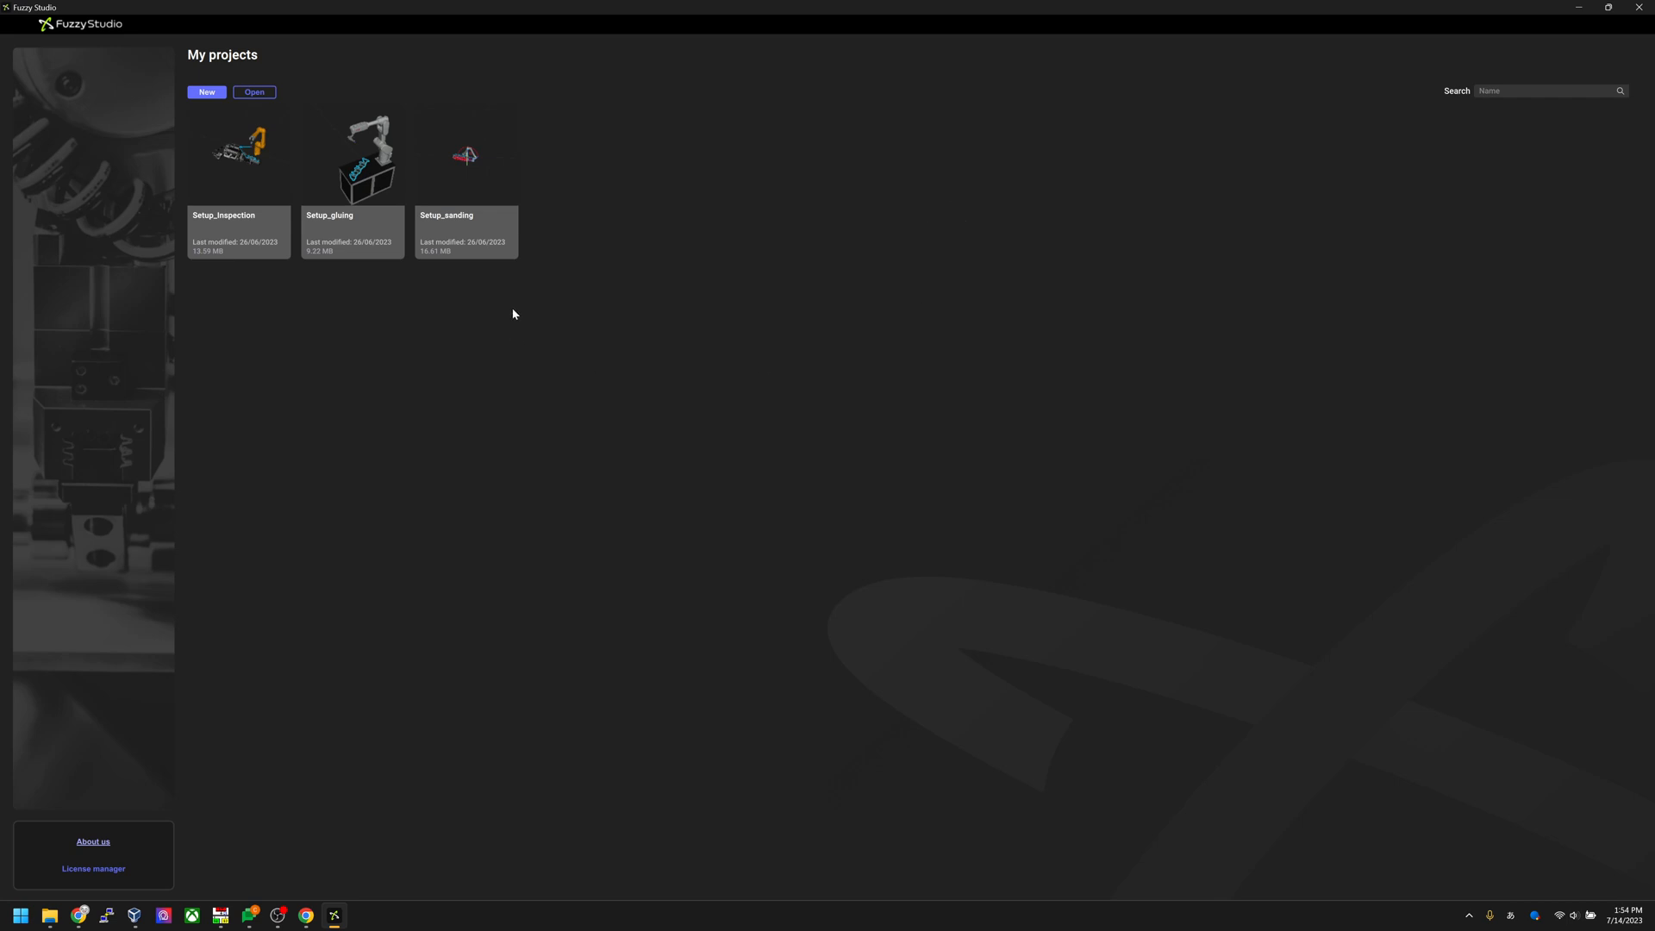
- Create a new project and open the robot library to add a robot to the empty scene
{"action": "left_click", "coordinate": [200, 91]}
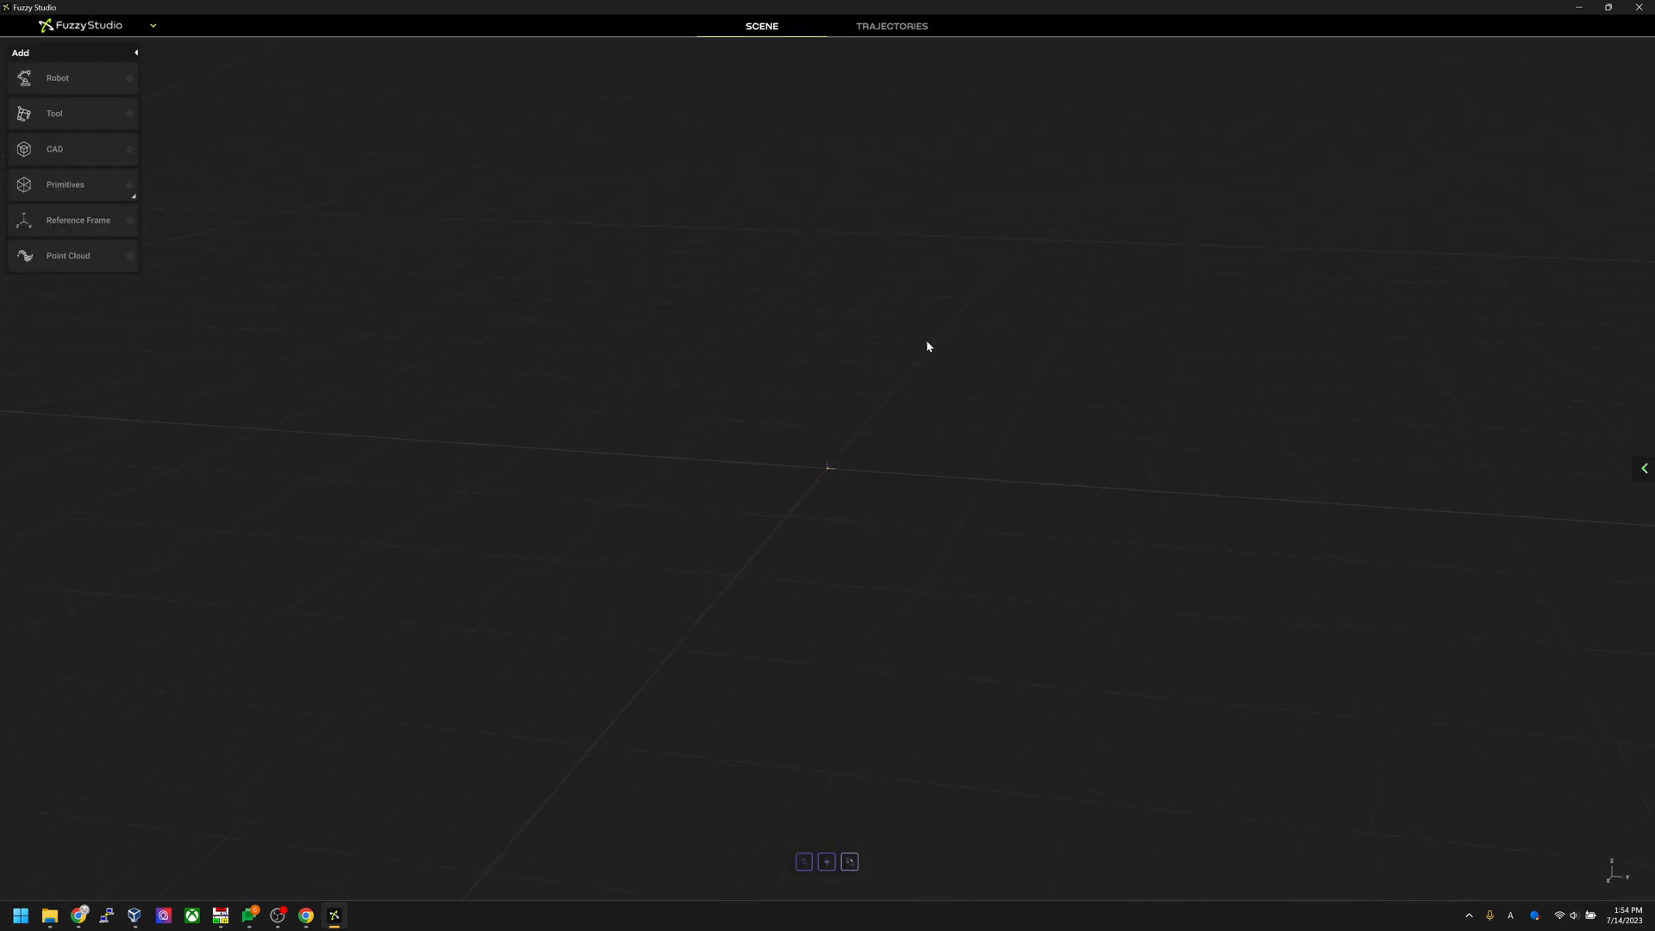
{"action": "scroll", "coordinate": [923, 339], "scroll_direction": "up", "scroll_amount": 5}
{"action": "middle_click_drag", "start_coordinate": [923, 338], "coordinate": [662, 321]}
{"action": "left_click", "coordinate": [75, 81]}
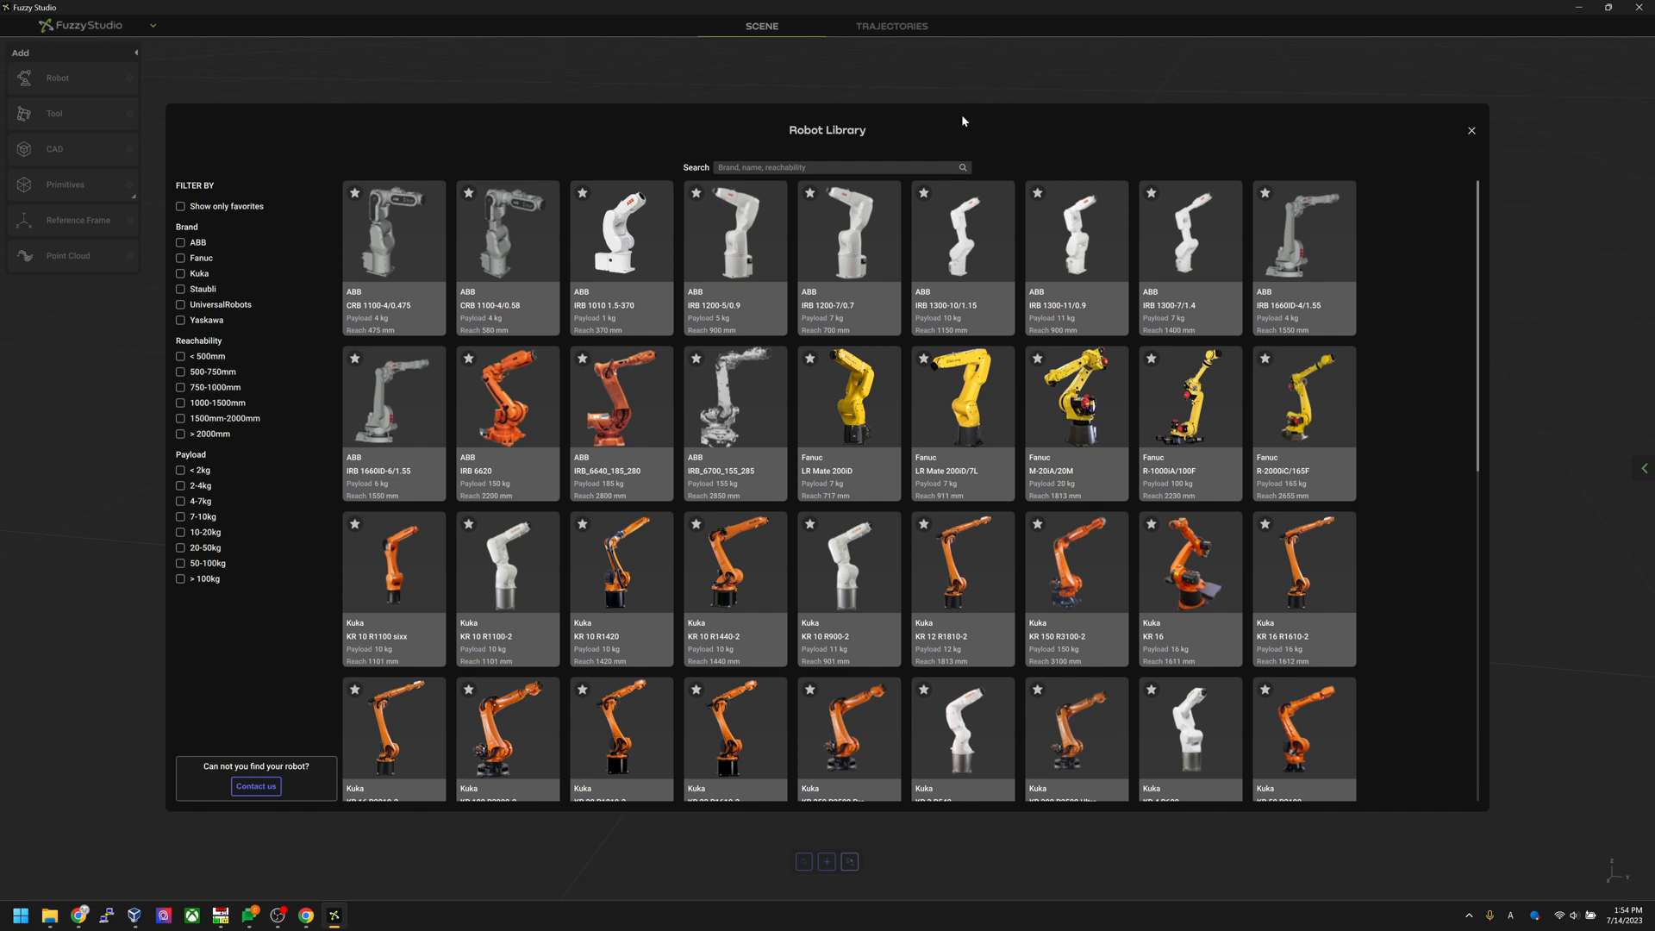
{"action": "mouse_move", "coordinate": [1040, 294]}
{"action": "mouse_move", "coordinate": [588, 331]}
- Try filtering the robot library by the brands ABB and Fanuc, and clear both brand filters
{"action": "left_click", "coordinate": [195, 244]}
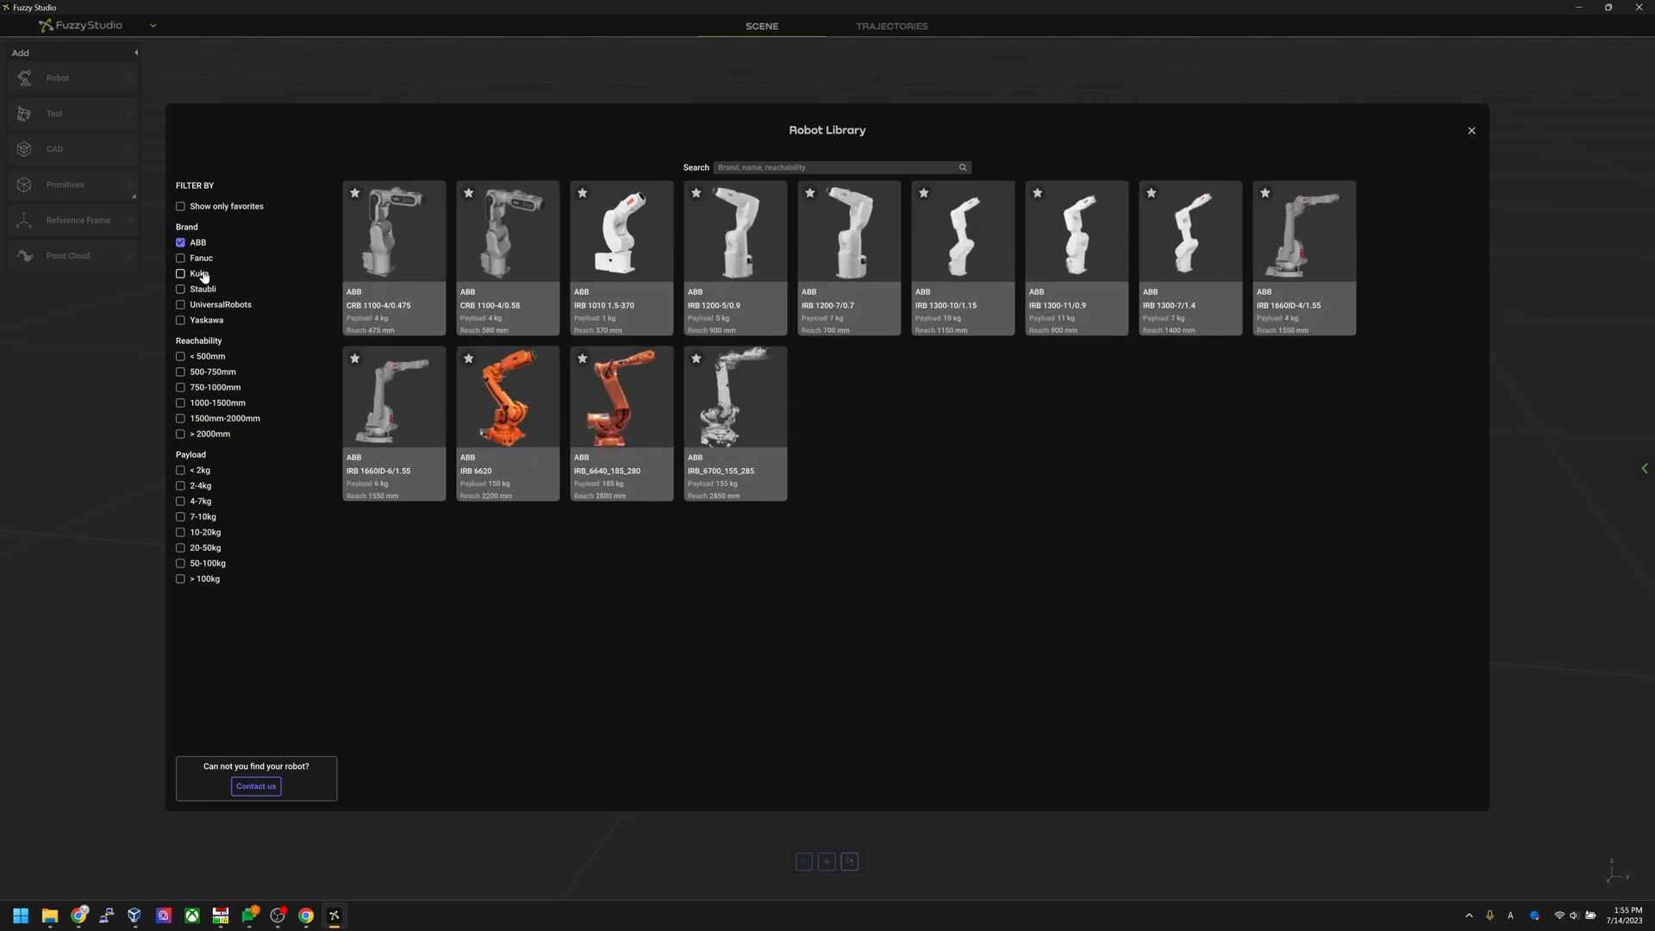
{"action": "left_click", "coordinate": [200, 258]}
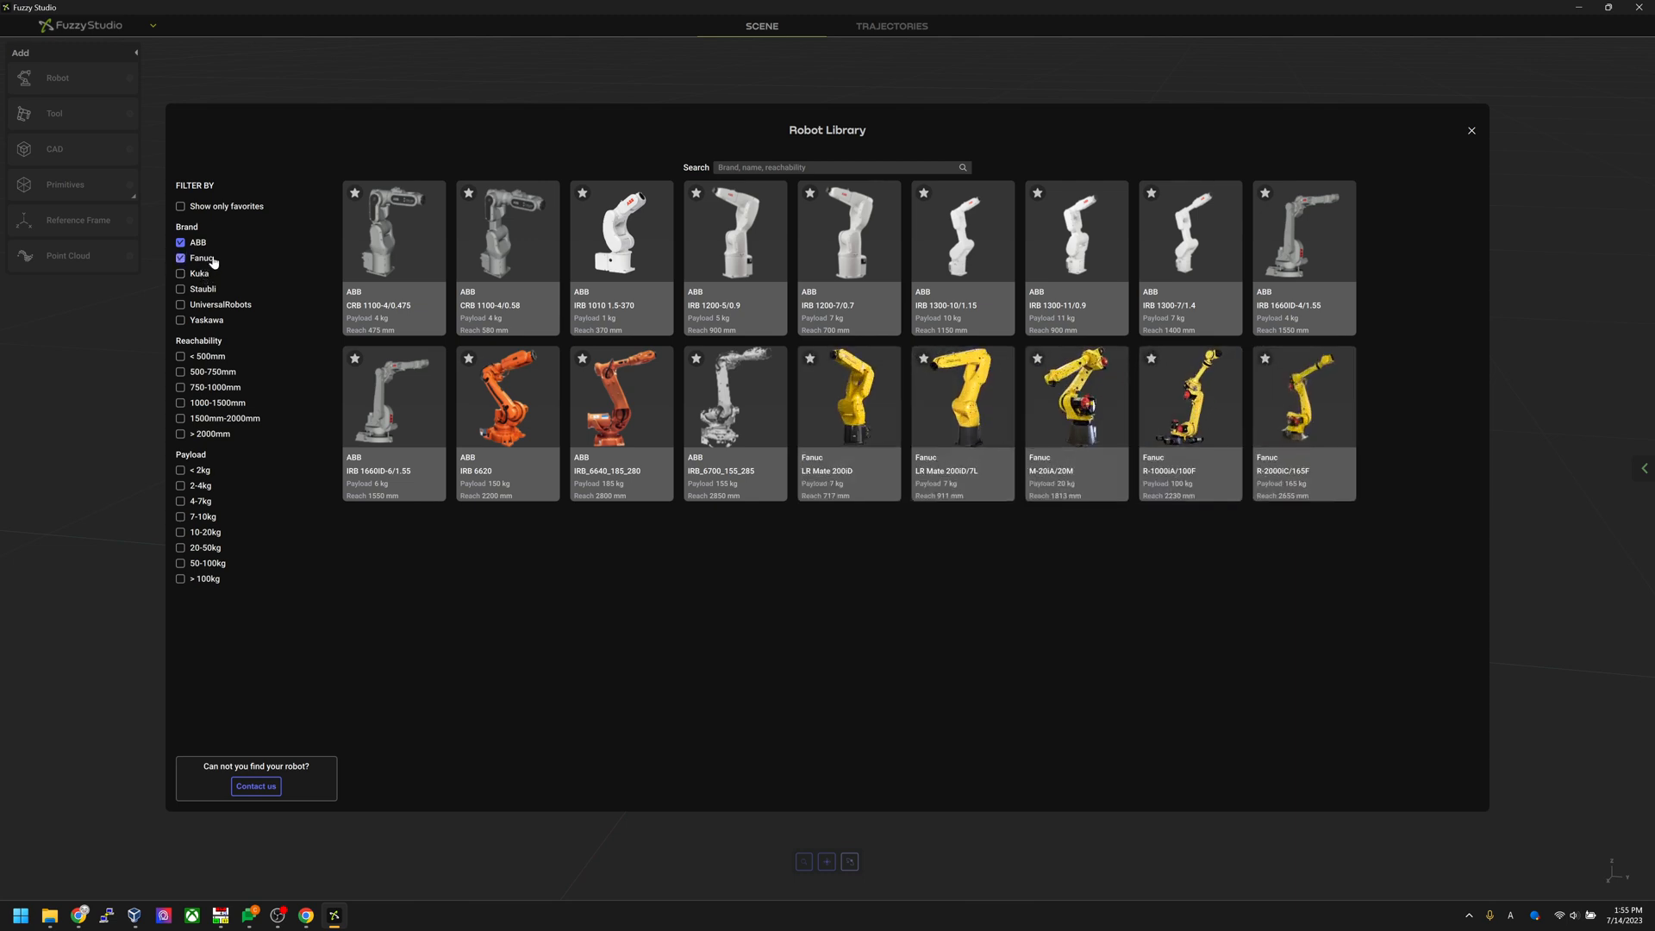
{"action": "left_click", "coordinate": [198, 242]}
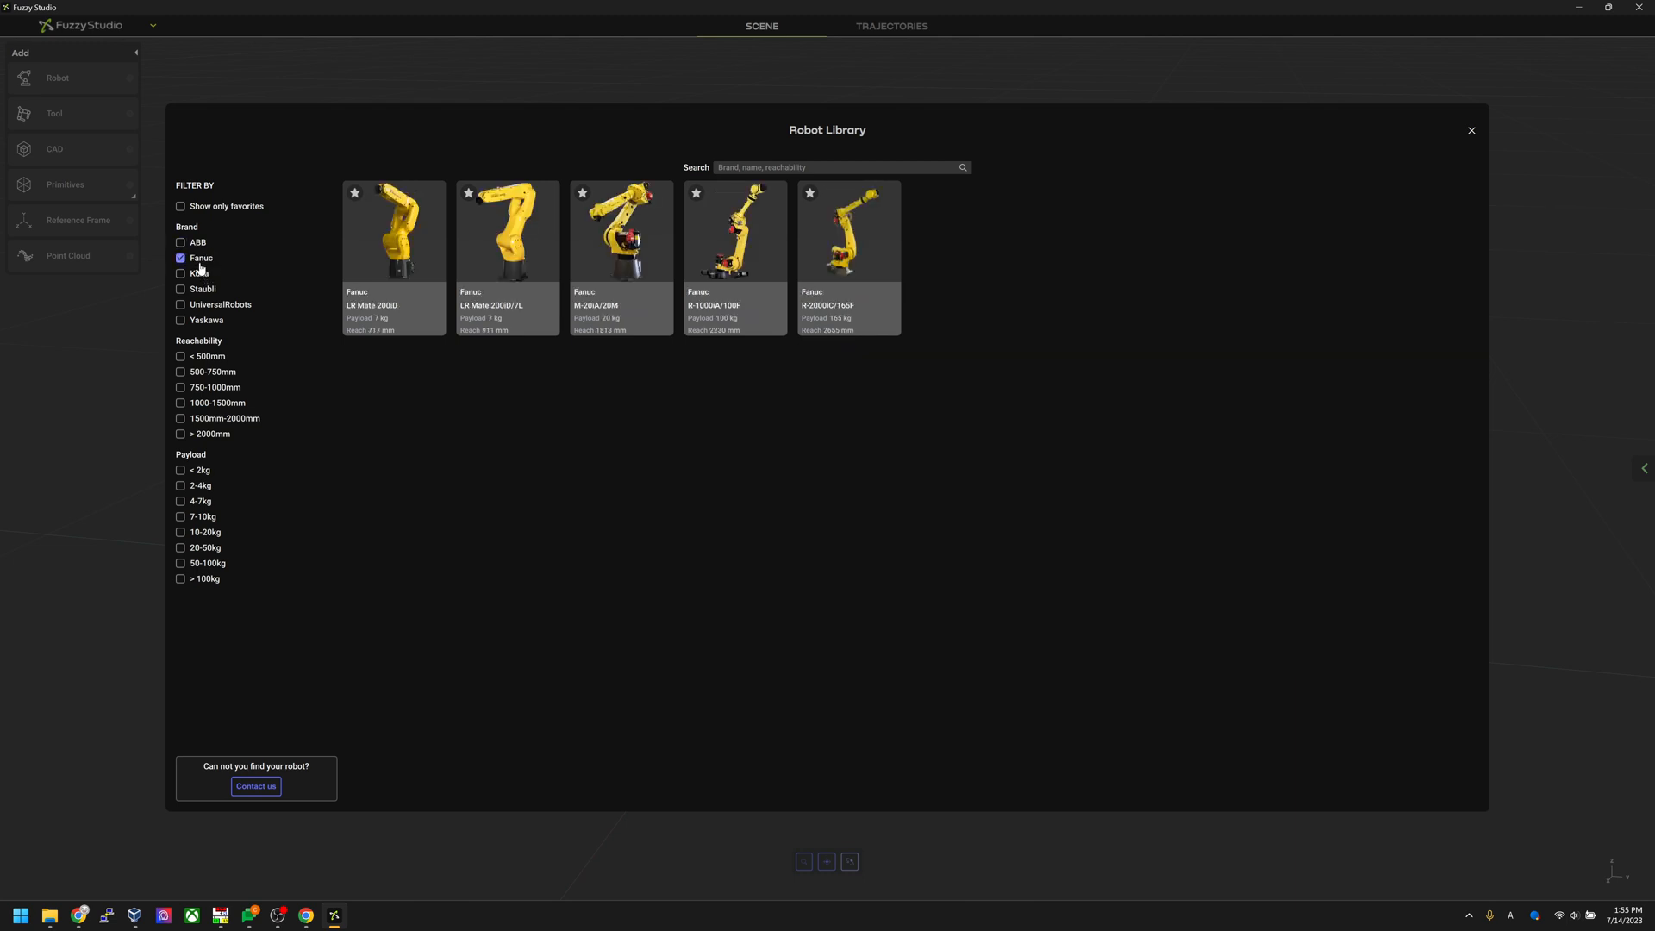
{"action": "left_click", "coordinate": [200, 258]}
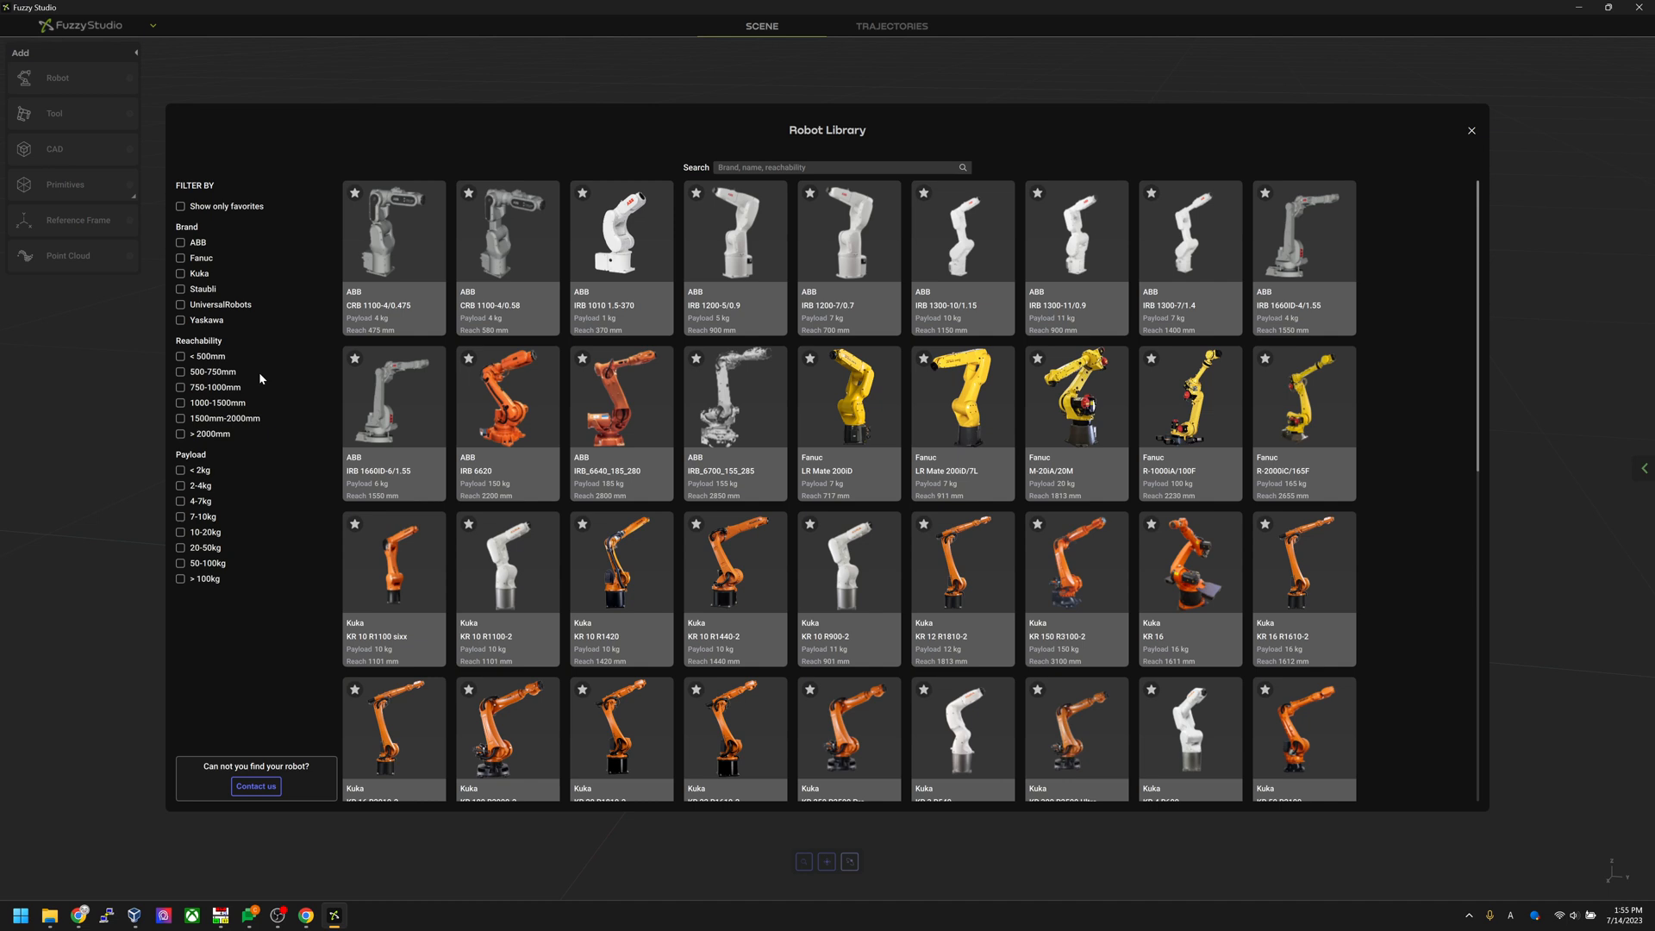
- Try filtering the robots by 500-750mm reachability and by 7-10kg and 10-20kg payload, clearing each filter
{"action": "left_click", "coordinate": [195, 373]}
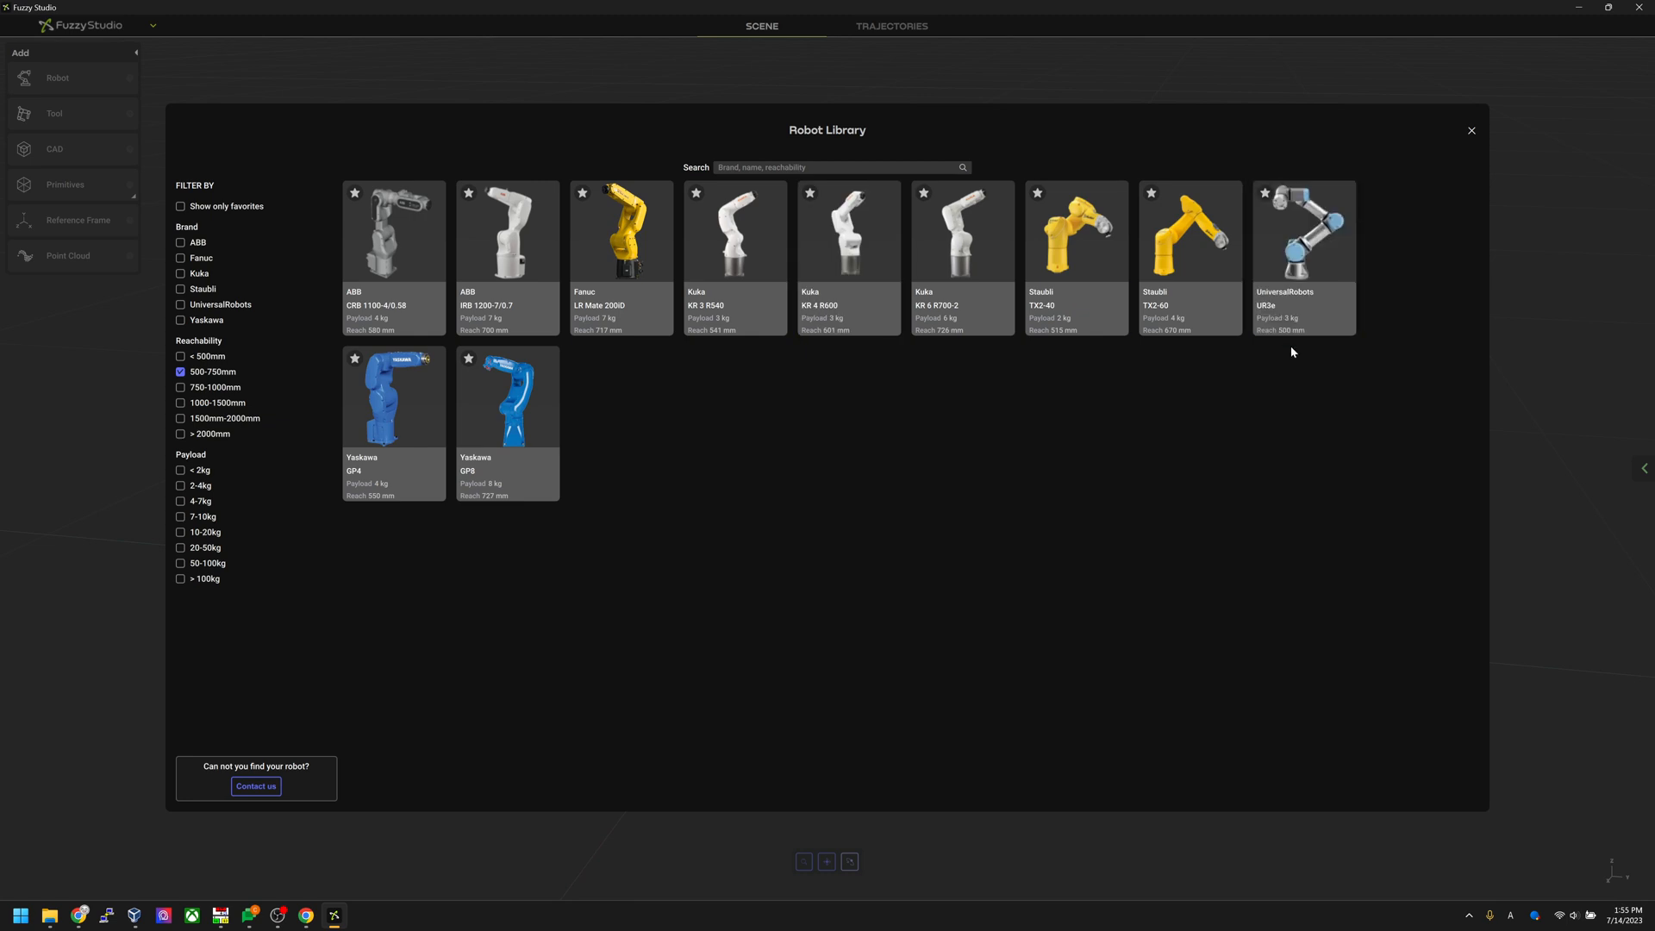
{"action": "left_click", "coordinate": [233, 376]}
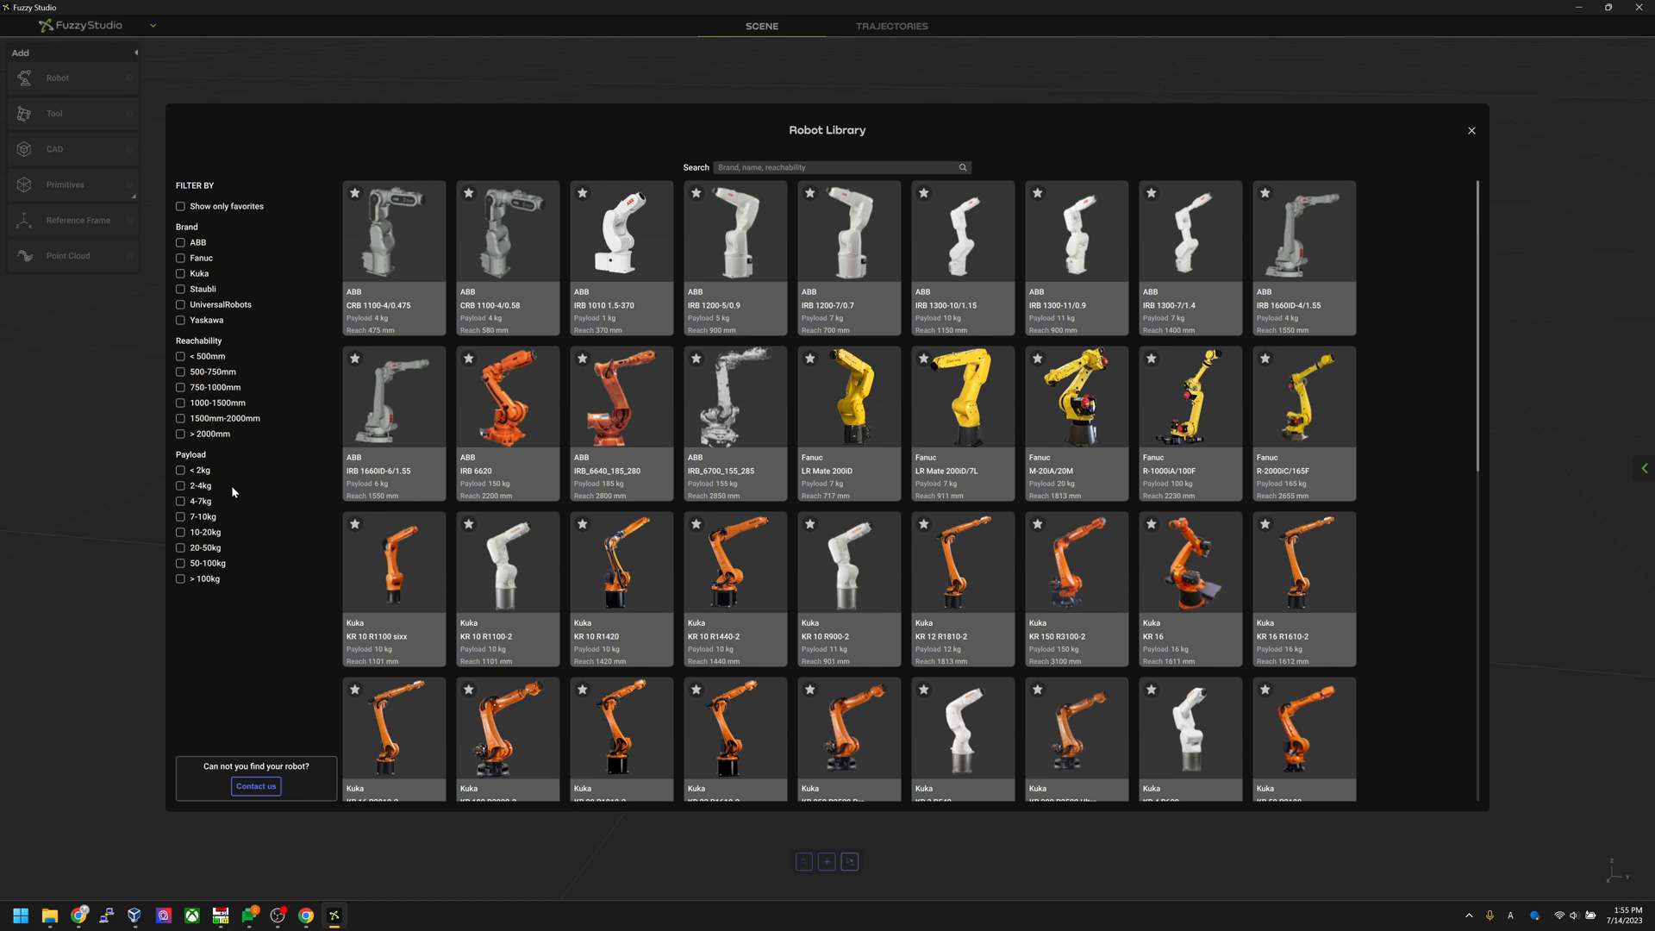
{"action": "left_click", "coordinate": [216, 533]}
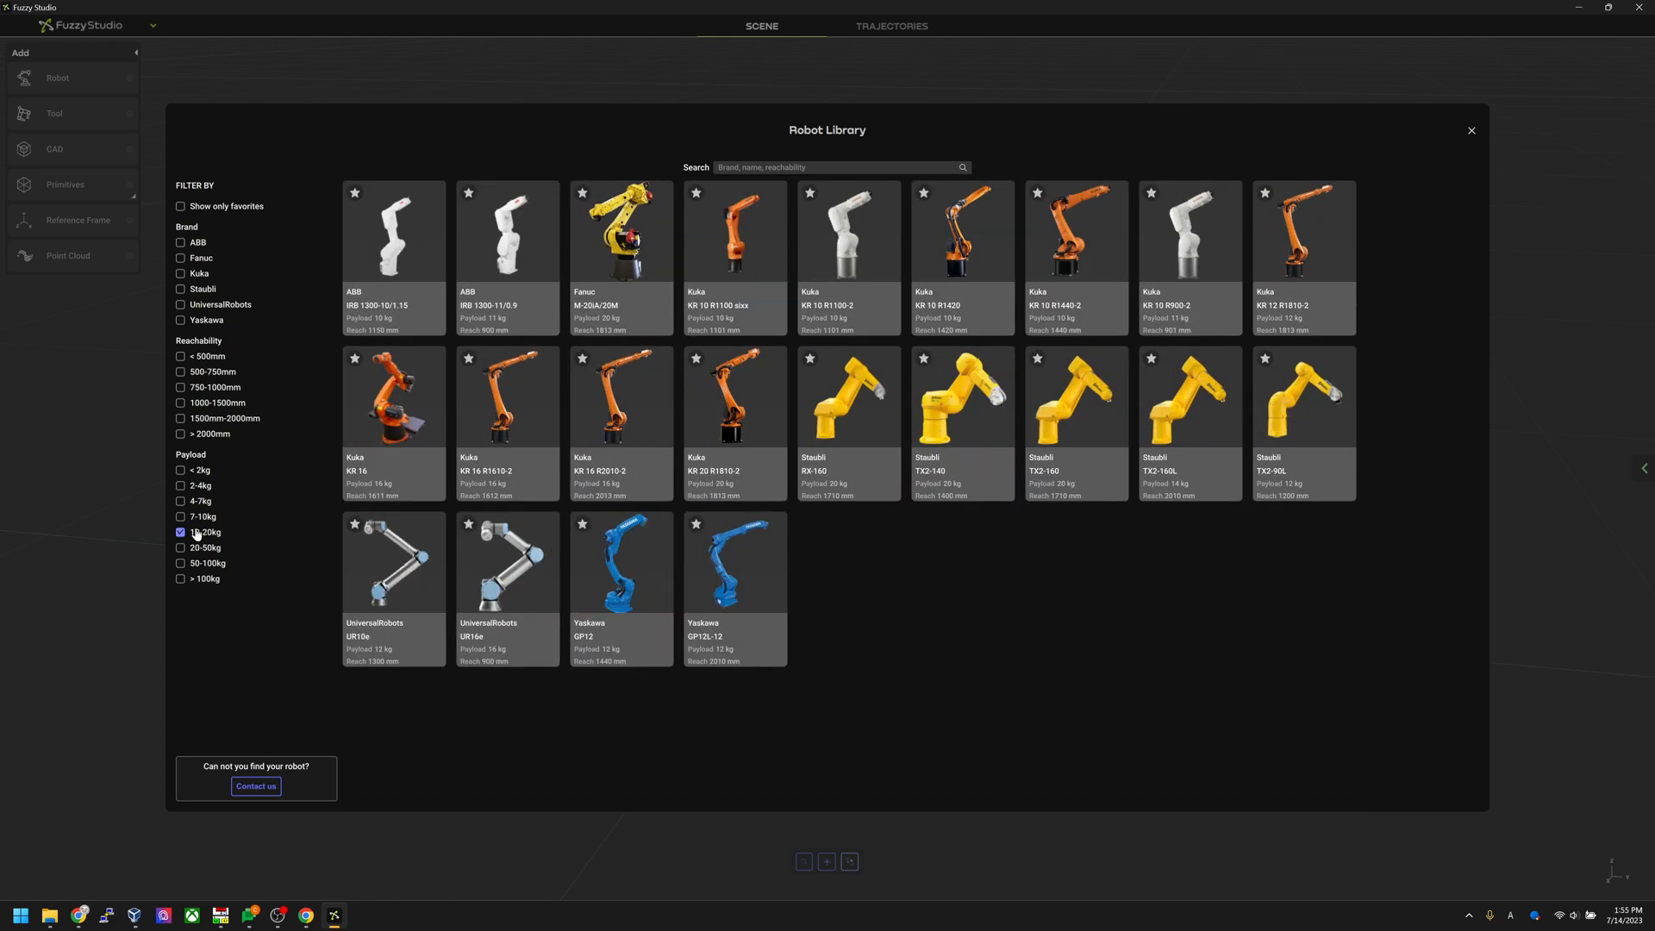
{"action": "left_click", "coordinate": [200, 517]}
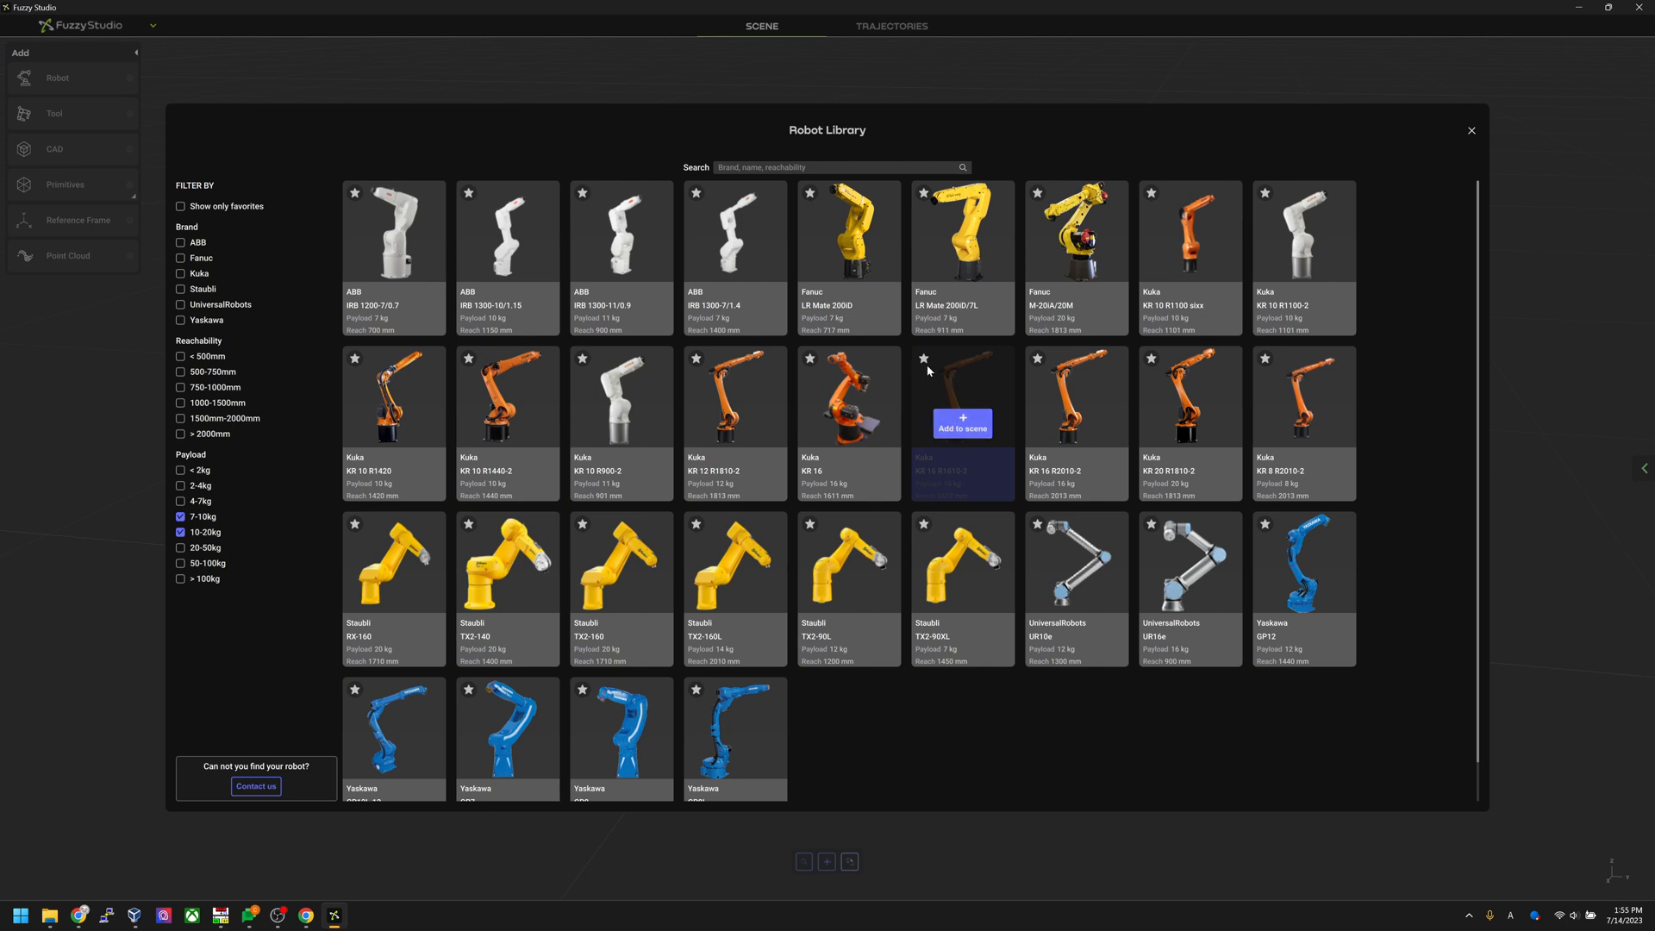
{"action": "left_click", "coordinate": [181, 516]}
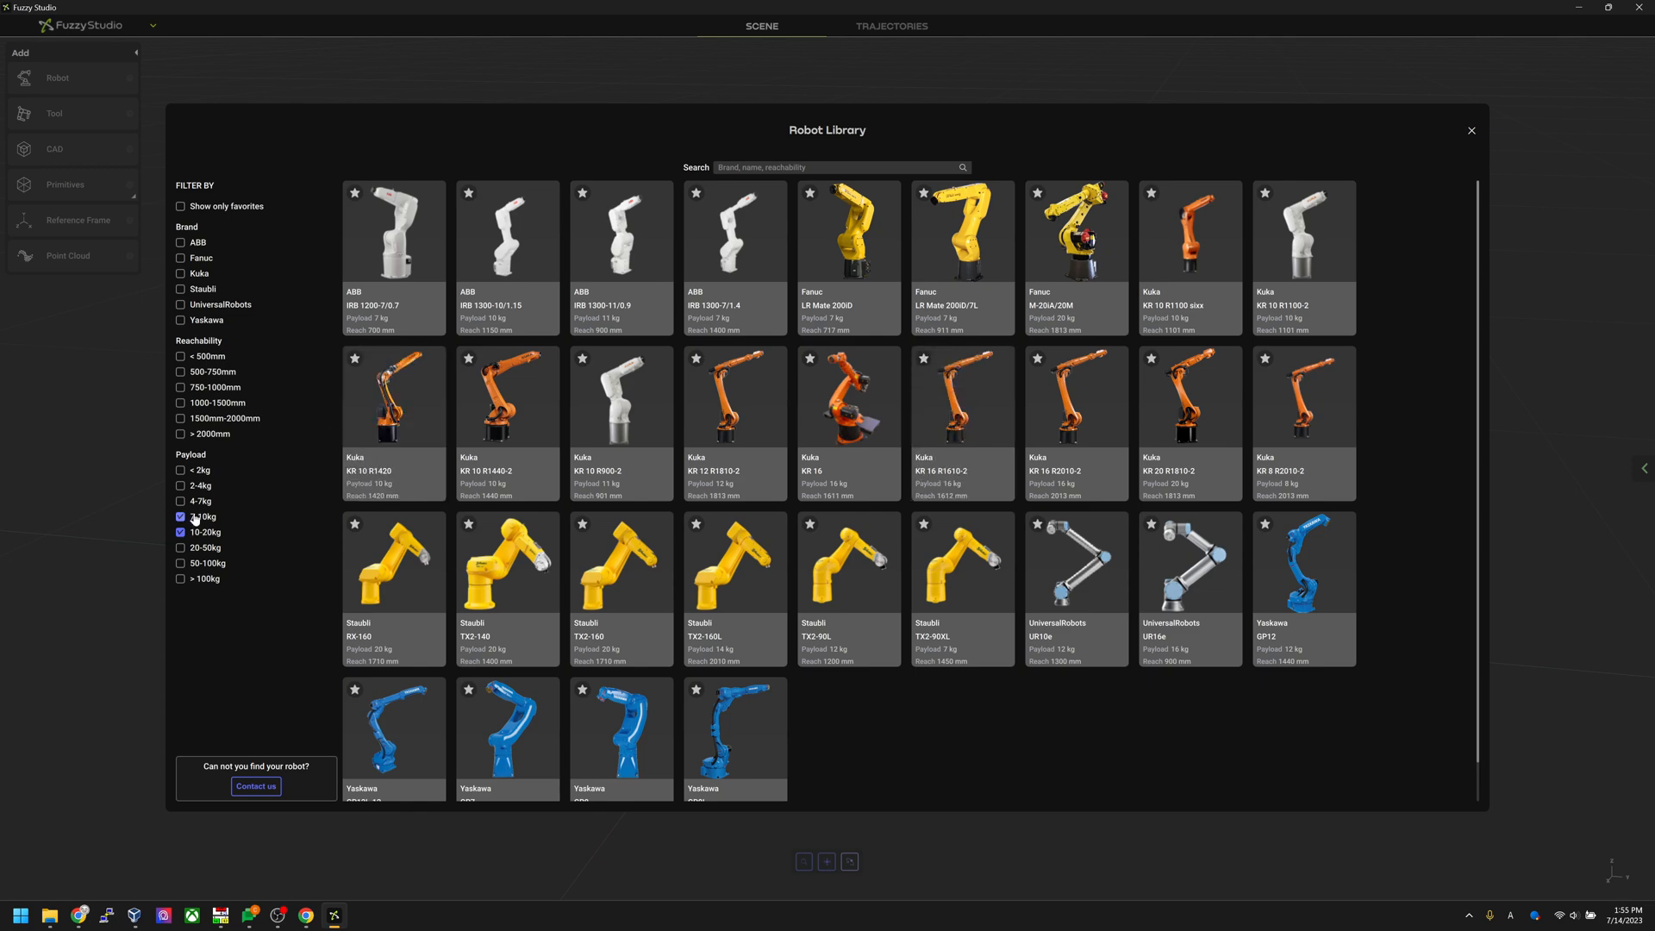
{"action": "left_click", "coordinate": [181, 532]}
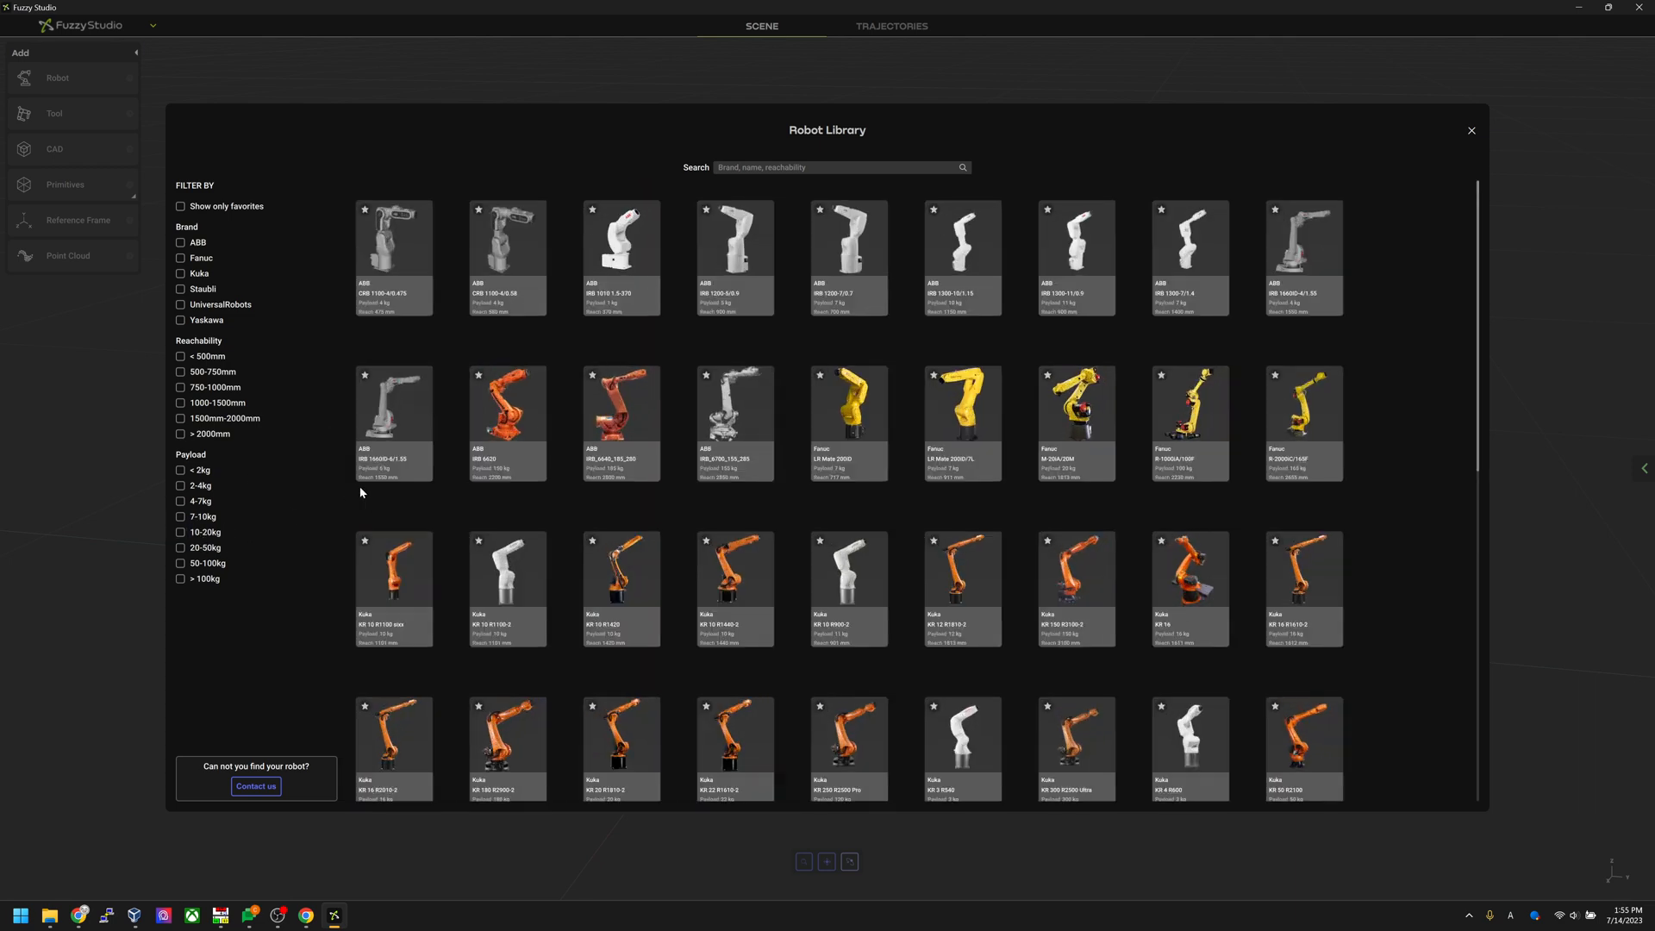
- Filter the robot library by the brand Fanuc and add the M-20iA/20M to the scene
{"action": "left_click", "coordinate": [200, 259]}
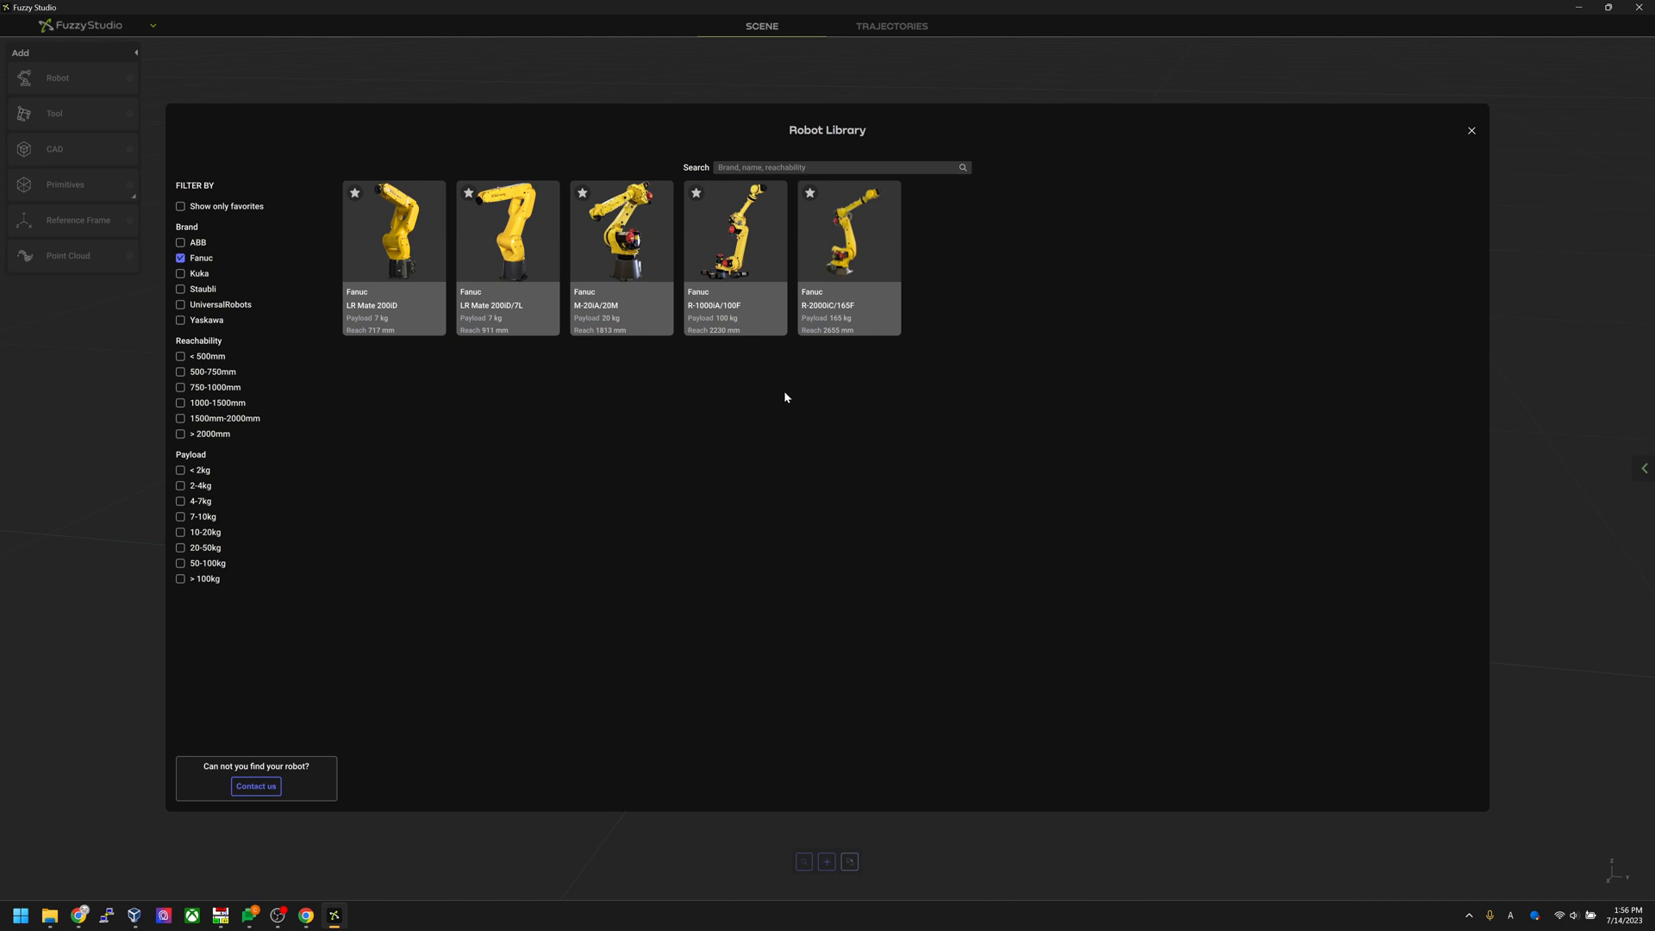
{"action": "mouse_move", "coordinate": [638, 272]}
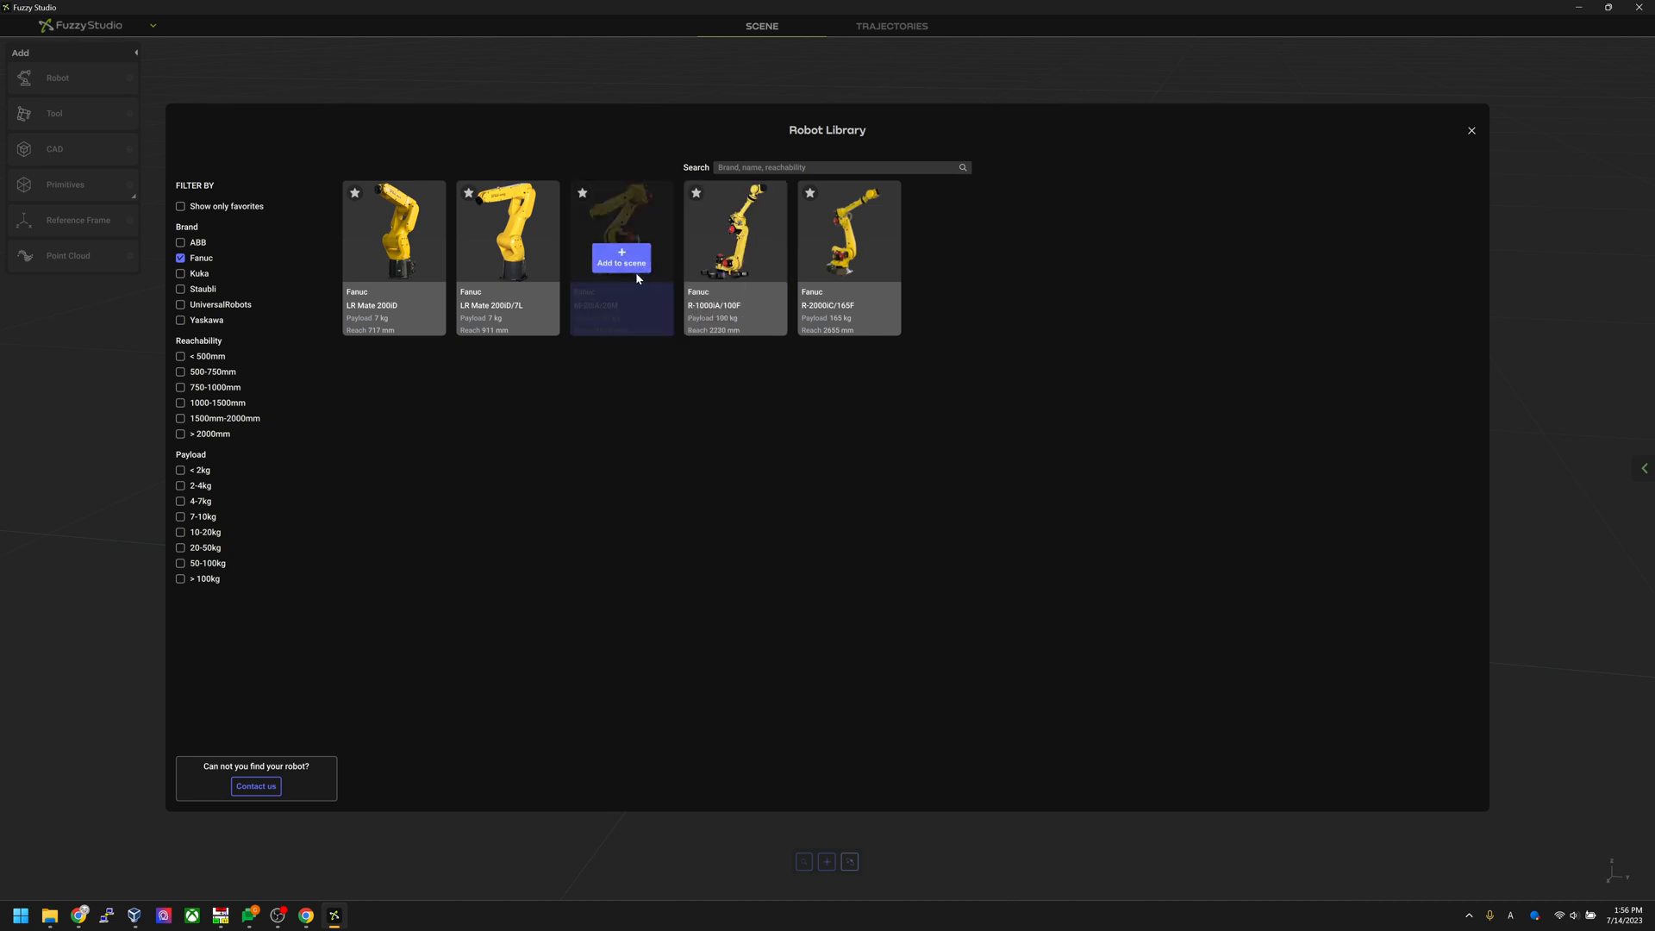
{"action": "left_click", "coordinate": [633, 271]}
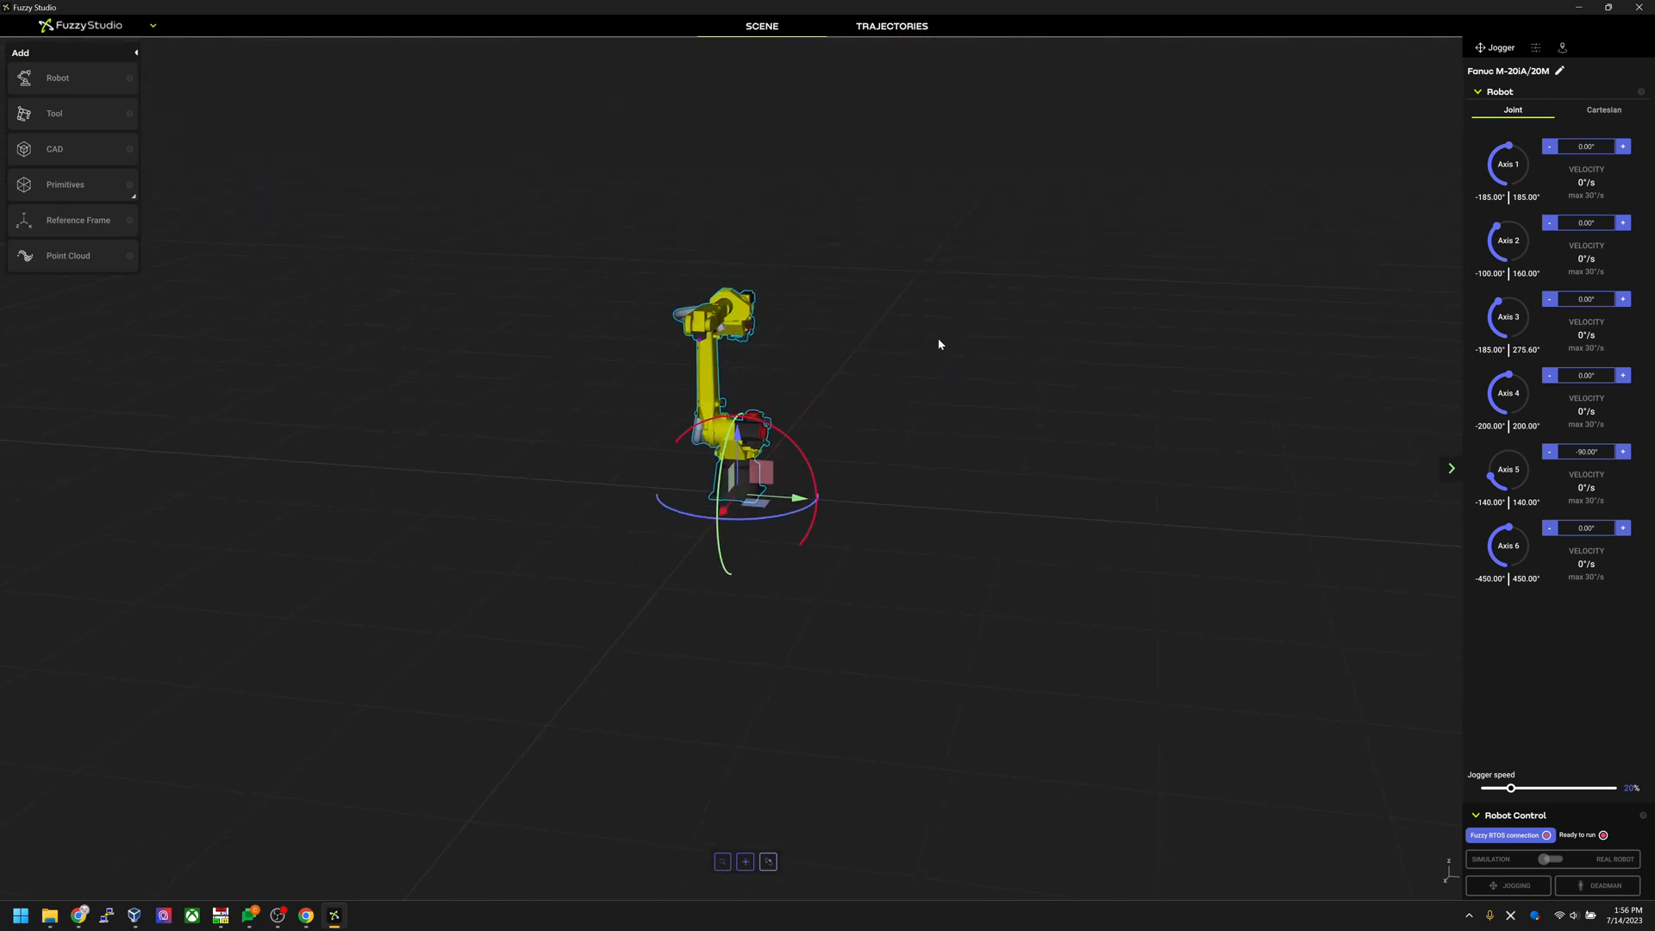
- Jog the robot's Axis 1 to about 8°, Axis 2 to about 36° and Axis 3 to about 33°
{"action": "scroll", "coordinate": [706, 396], "scroll_direction": "up", "scroll_amount": 5}
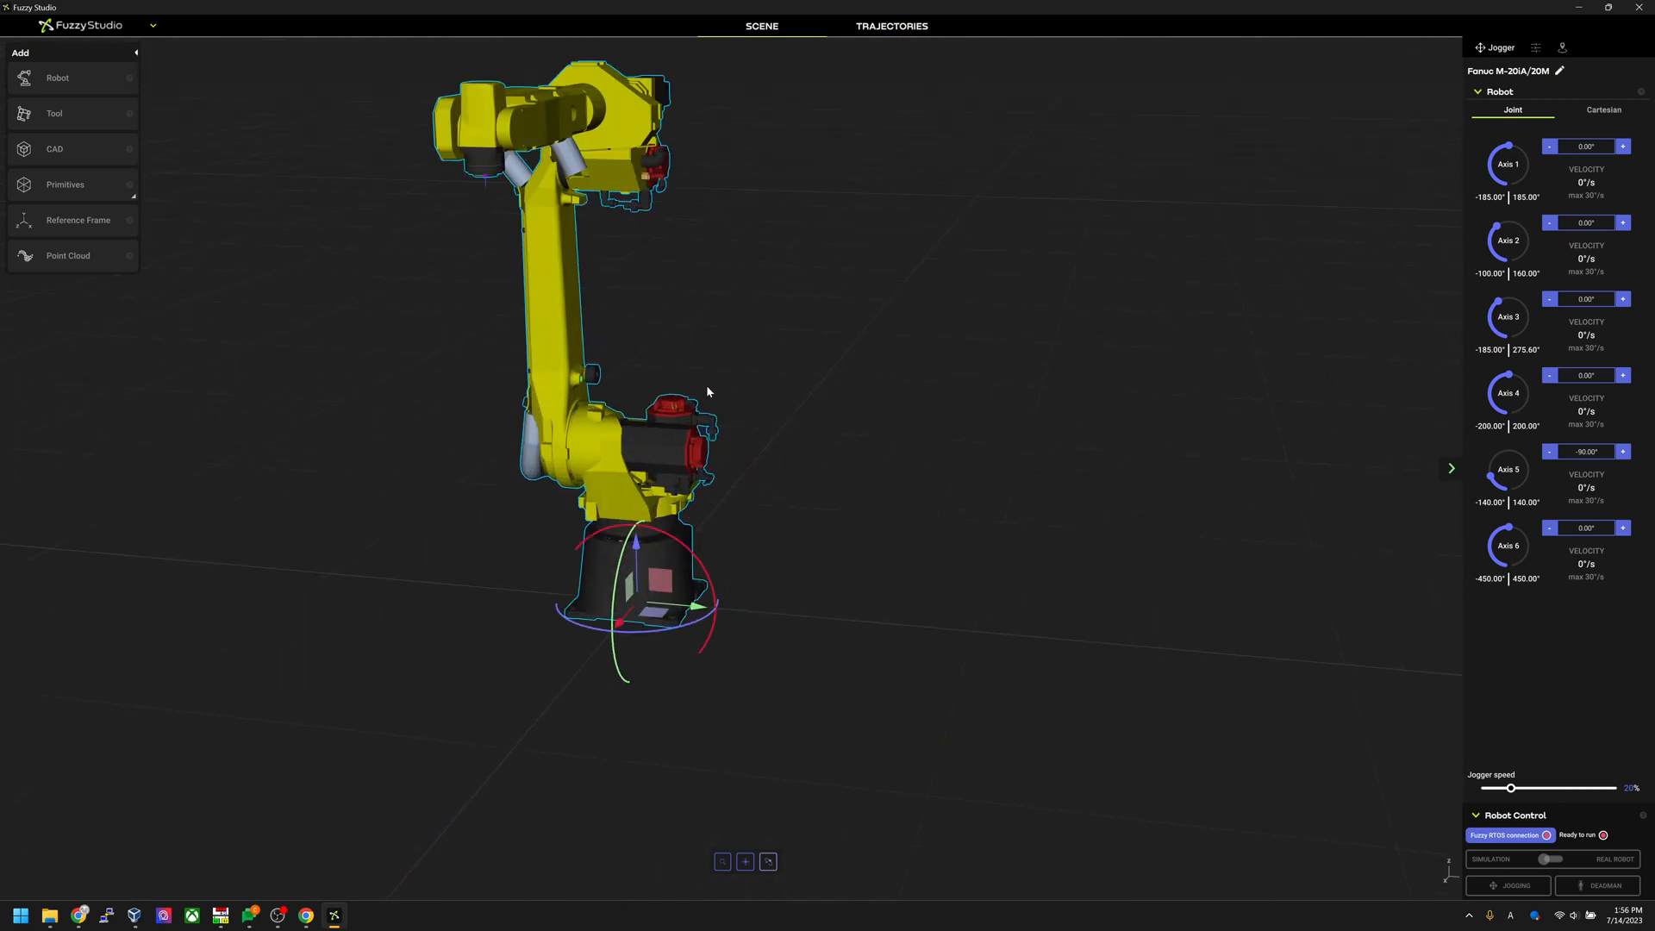
{"action": "middle_click_drag", "start_coordinate": [894, 255], "coordinate": [509, 397]}
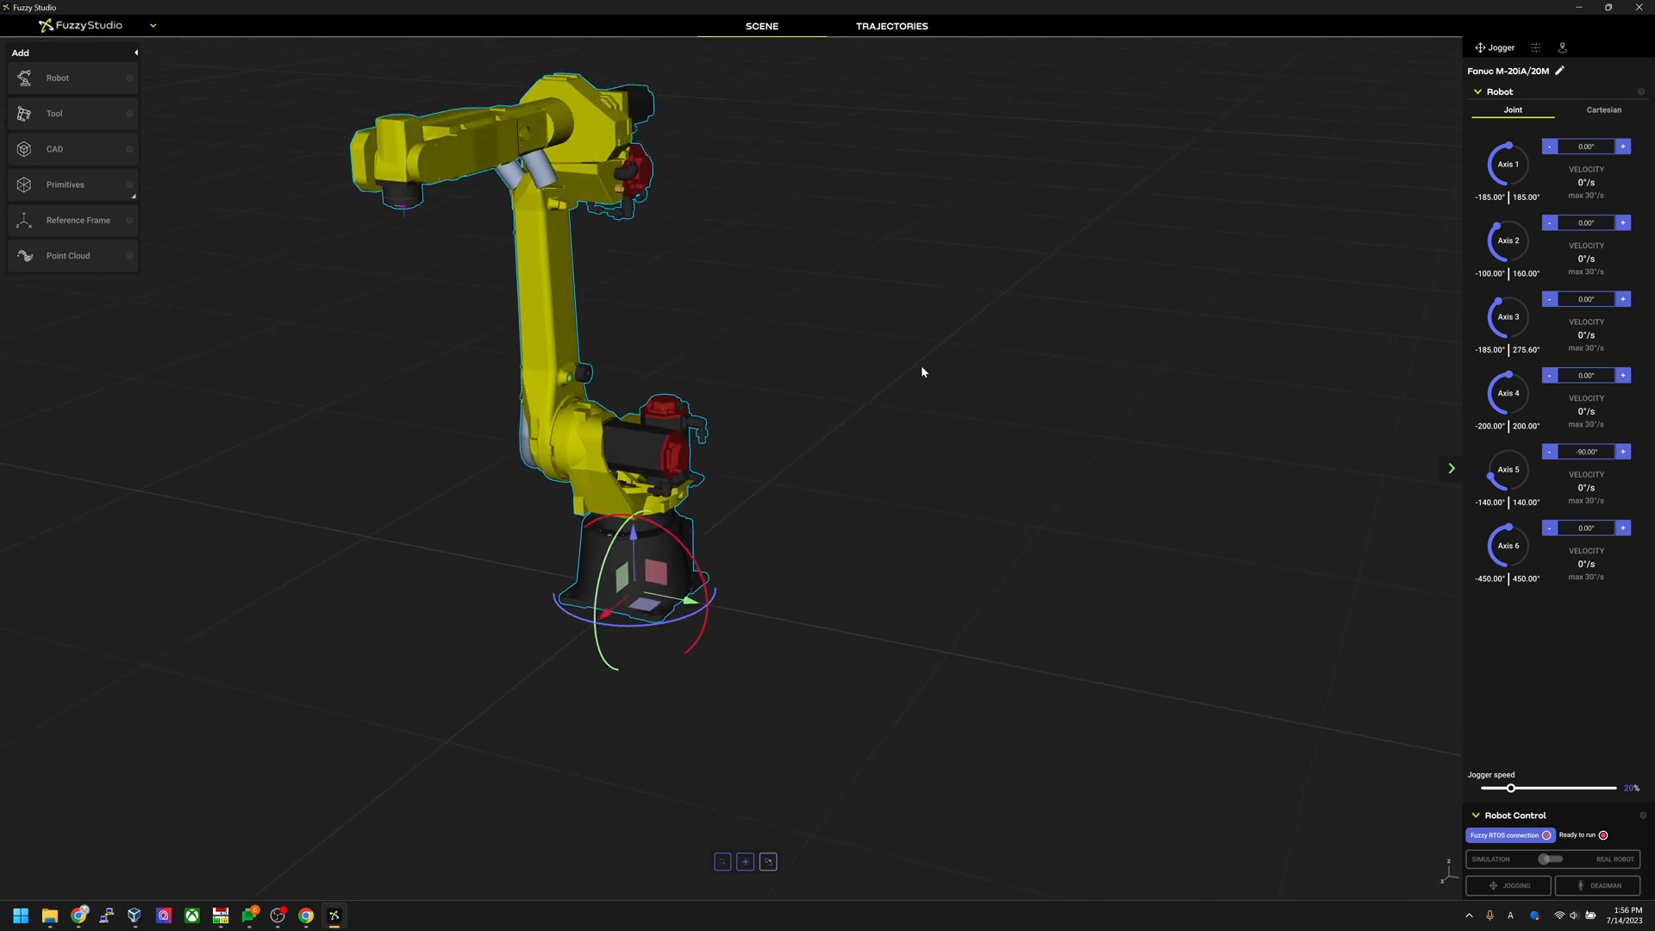
{"action": "scroll", "coordinate": [706, 336], "scroll_direction": "up", "scroll_amount": 3}
{"action": "scroll", "coordinate": [706, 336], "scroll_direction": "down", "scroll_amount": 6}
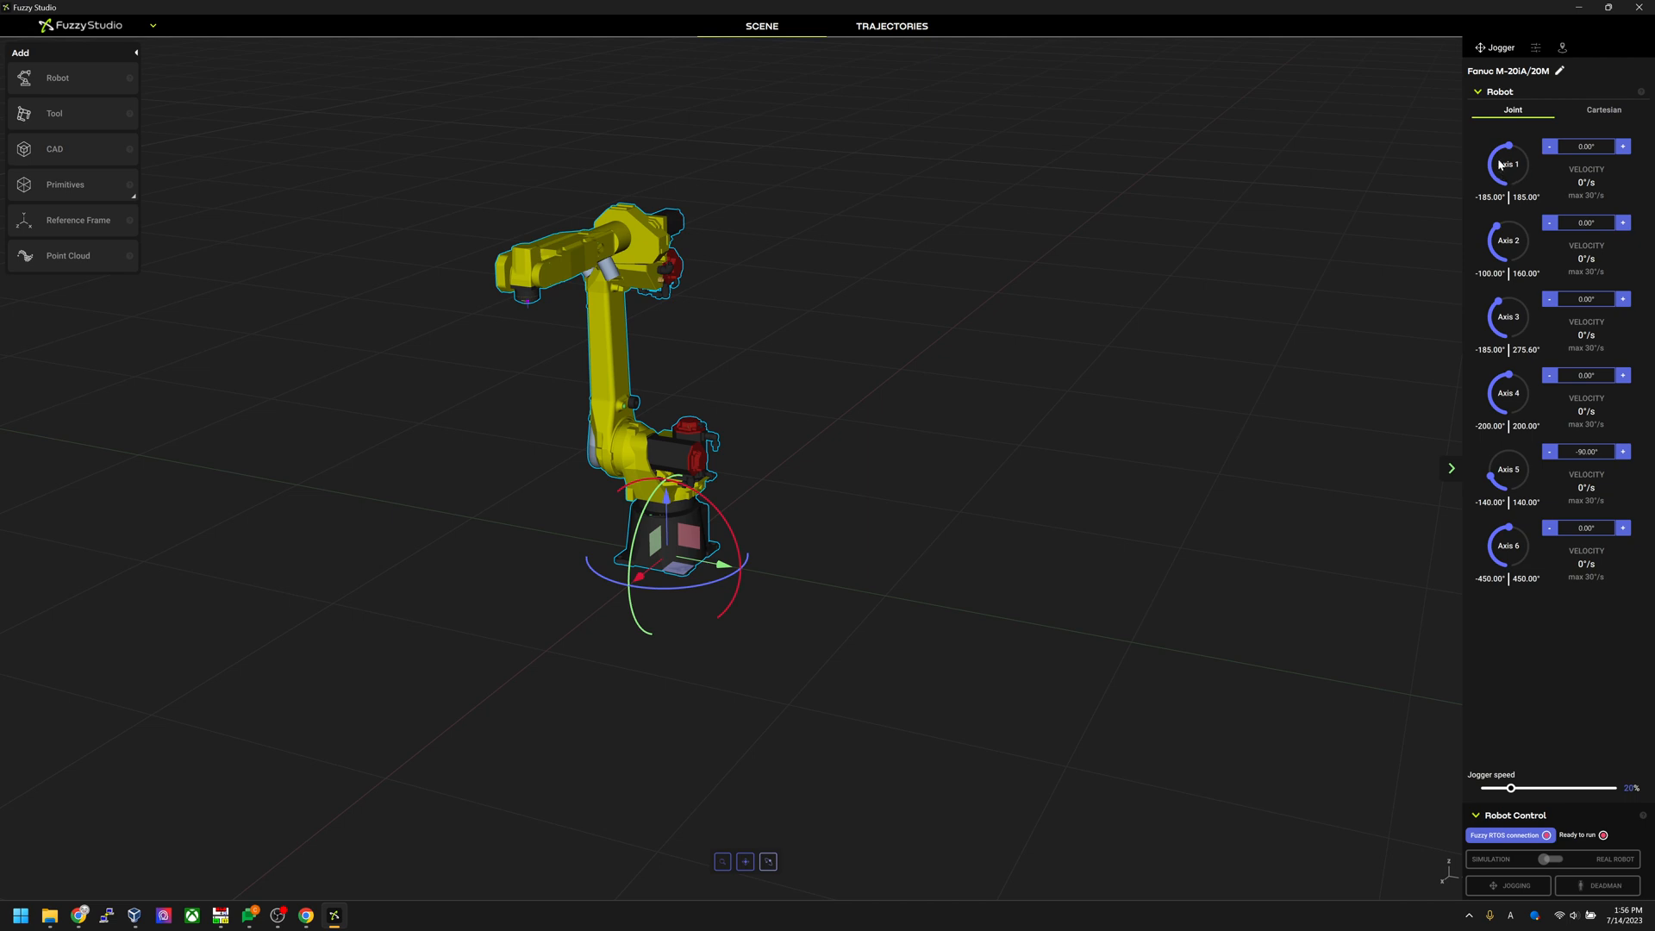
{"action": "mouse_move", "coordinate": [1507, 156]}
{"action": "left_mouse_down"}
{"action": "mouse_move", "coordinate": [1523, 173]}
{"action": "mouse_move", "coordinate": [1512, 145]}
{"action": "left_mouse_up"}
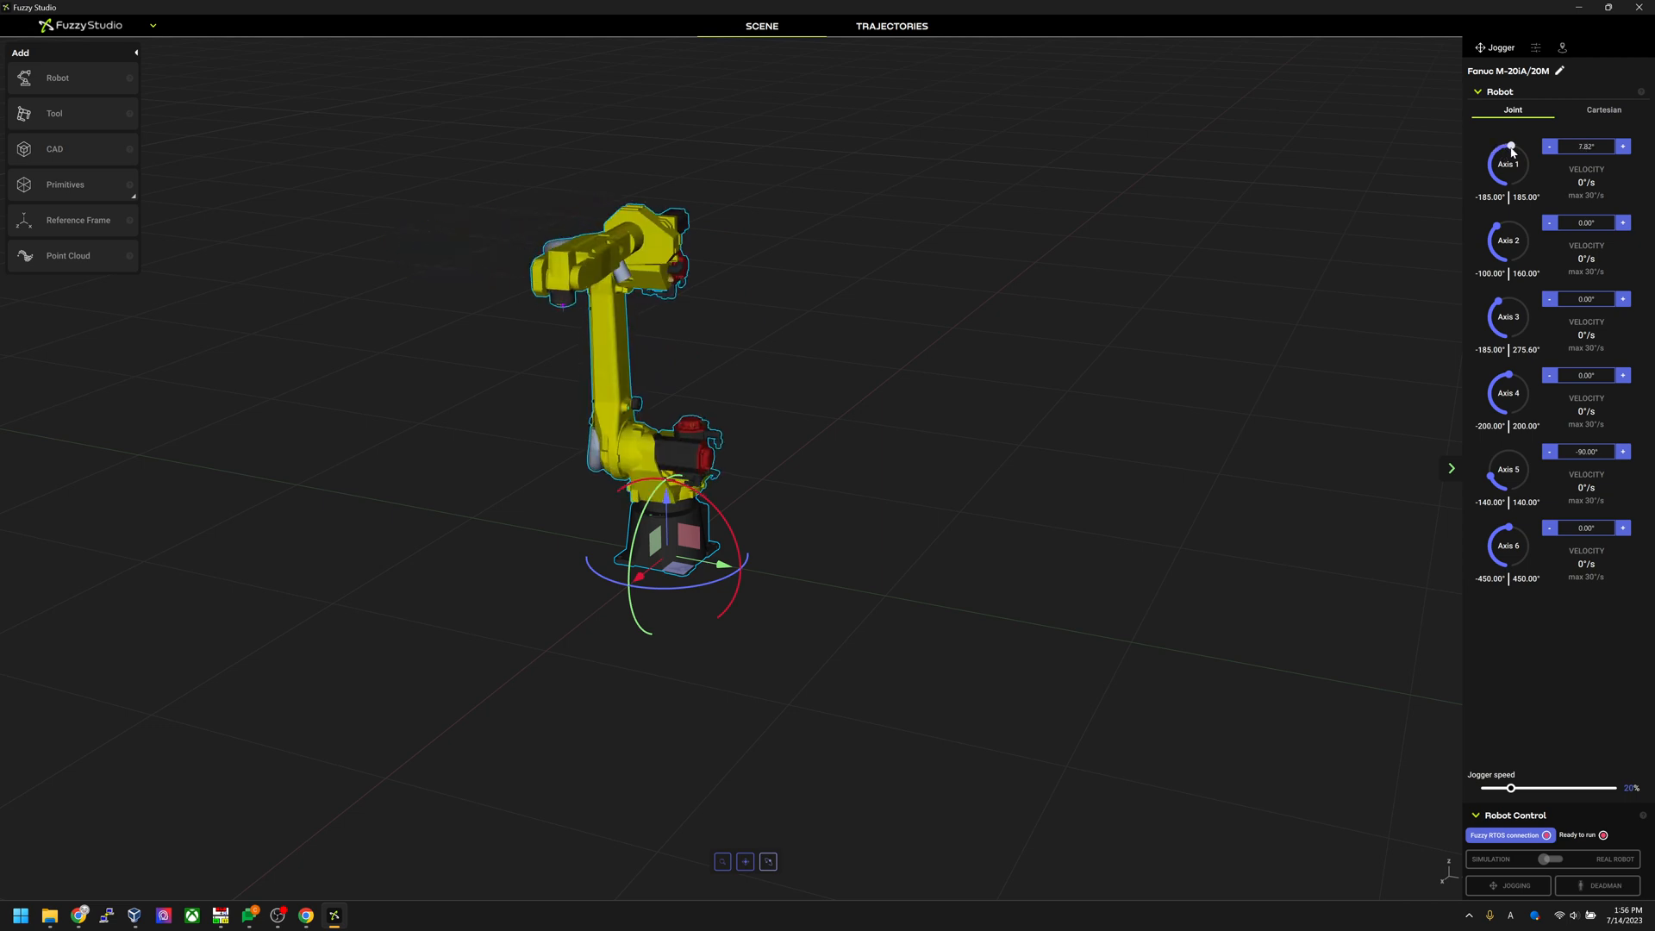
{"action": "left_click_drag", "start_coordinate": [1498, 227], "coordinate": [1511, 223]}
{"action": "left_click_drag", "start_coordinate": [1498, 306], "coordinate": [1507, 296]}
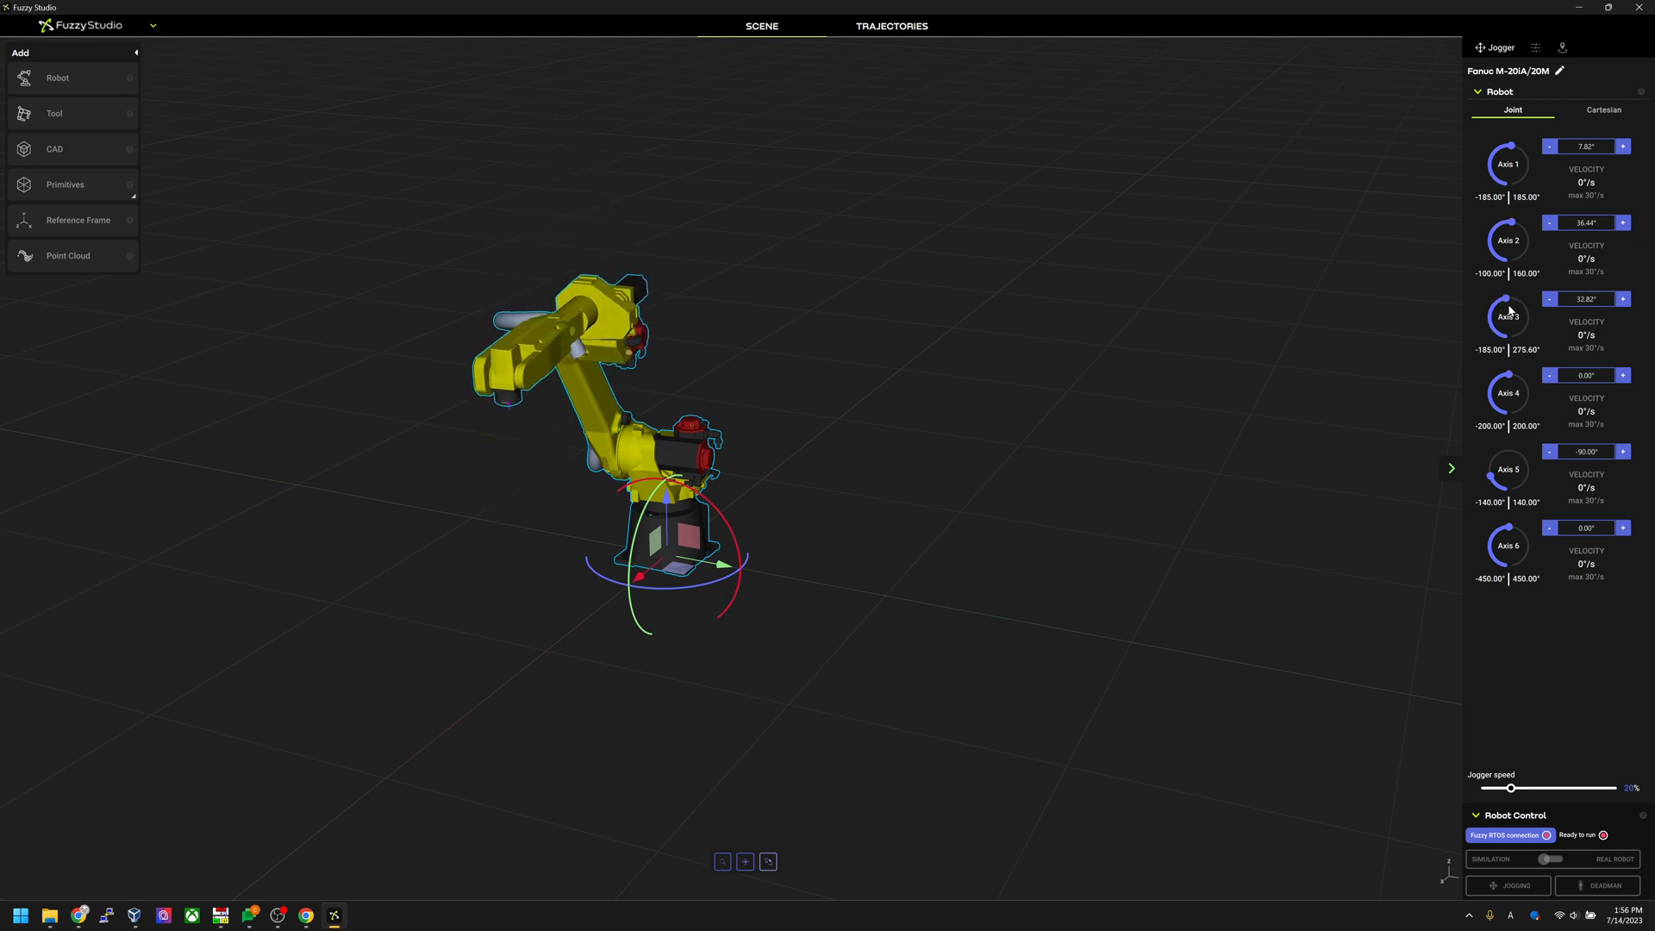
- Jog the robot's Axis 1 to about -14°, Axis 2 to about 25° and Axis 3 to about -48°
{"action": "left_click_drag", "start_coordinate": [1512, 149], "coordinate": [1504, 145]}
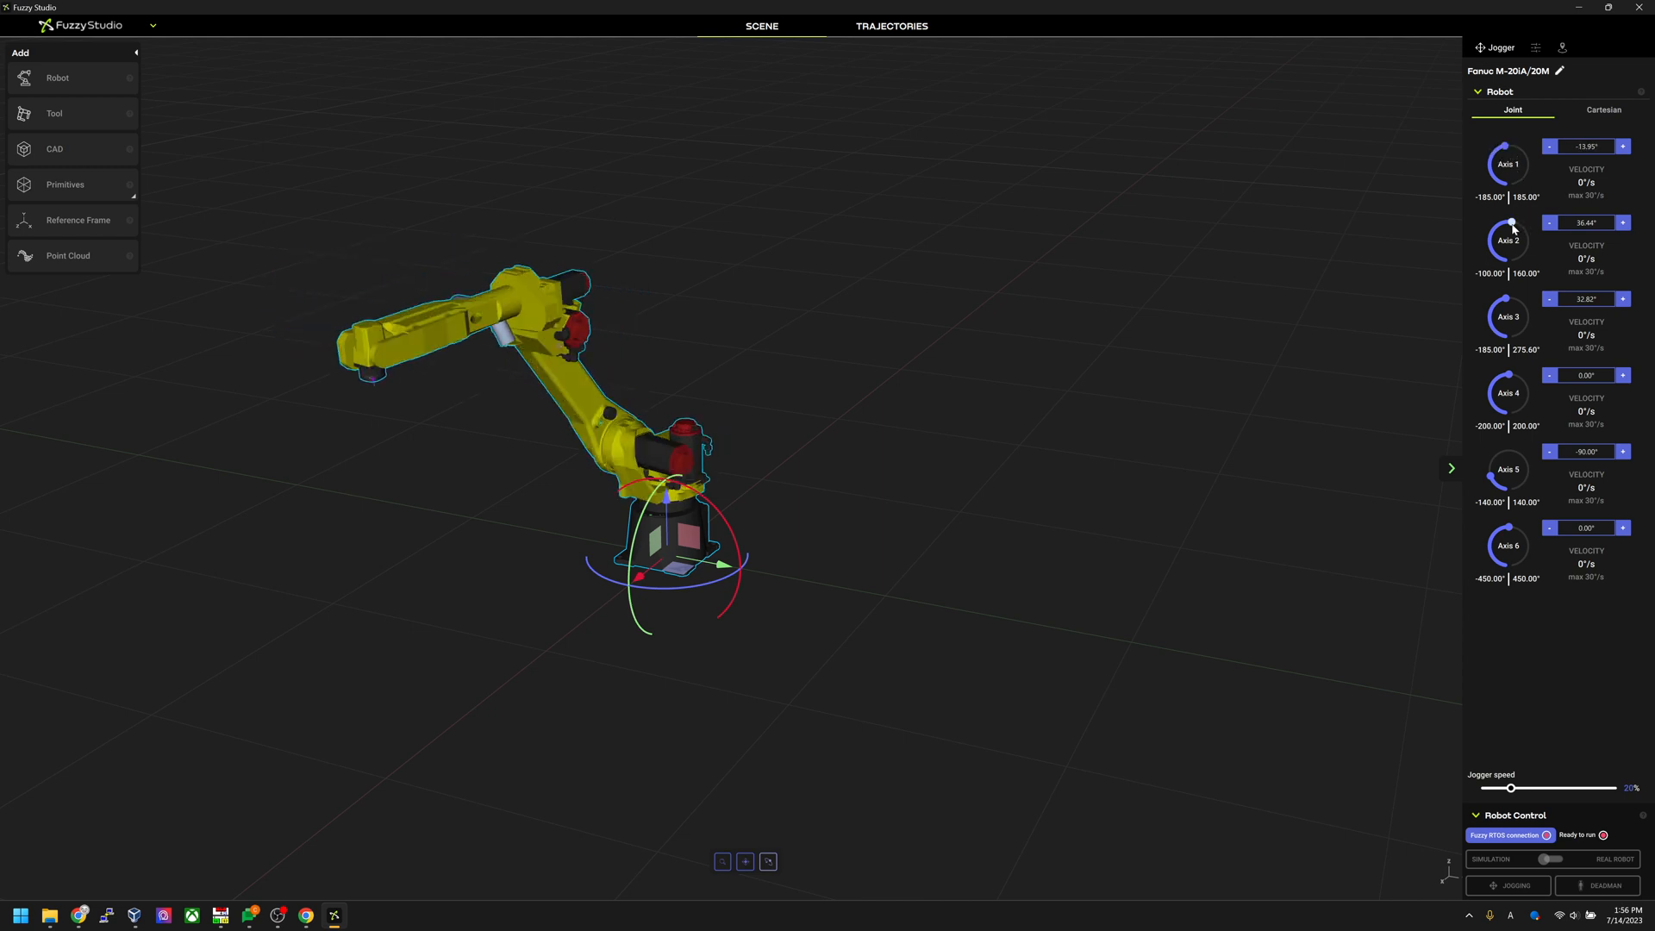
{"action": "left_click_drag", "start_coordinate": [1514, 228], "coordinate": [1506, 224]}
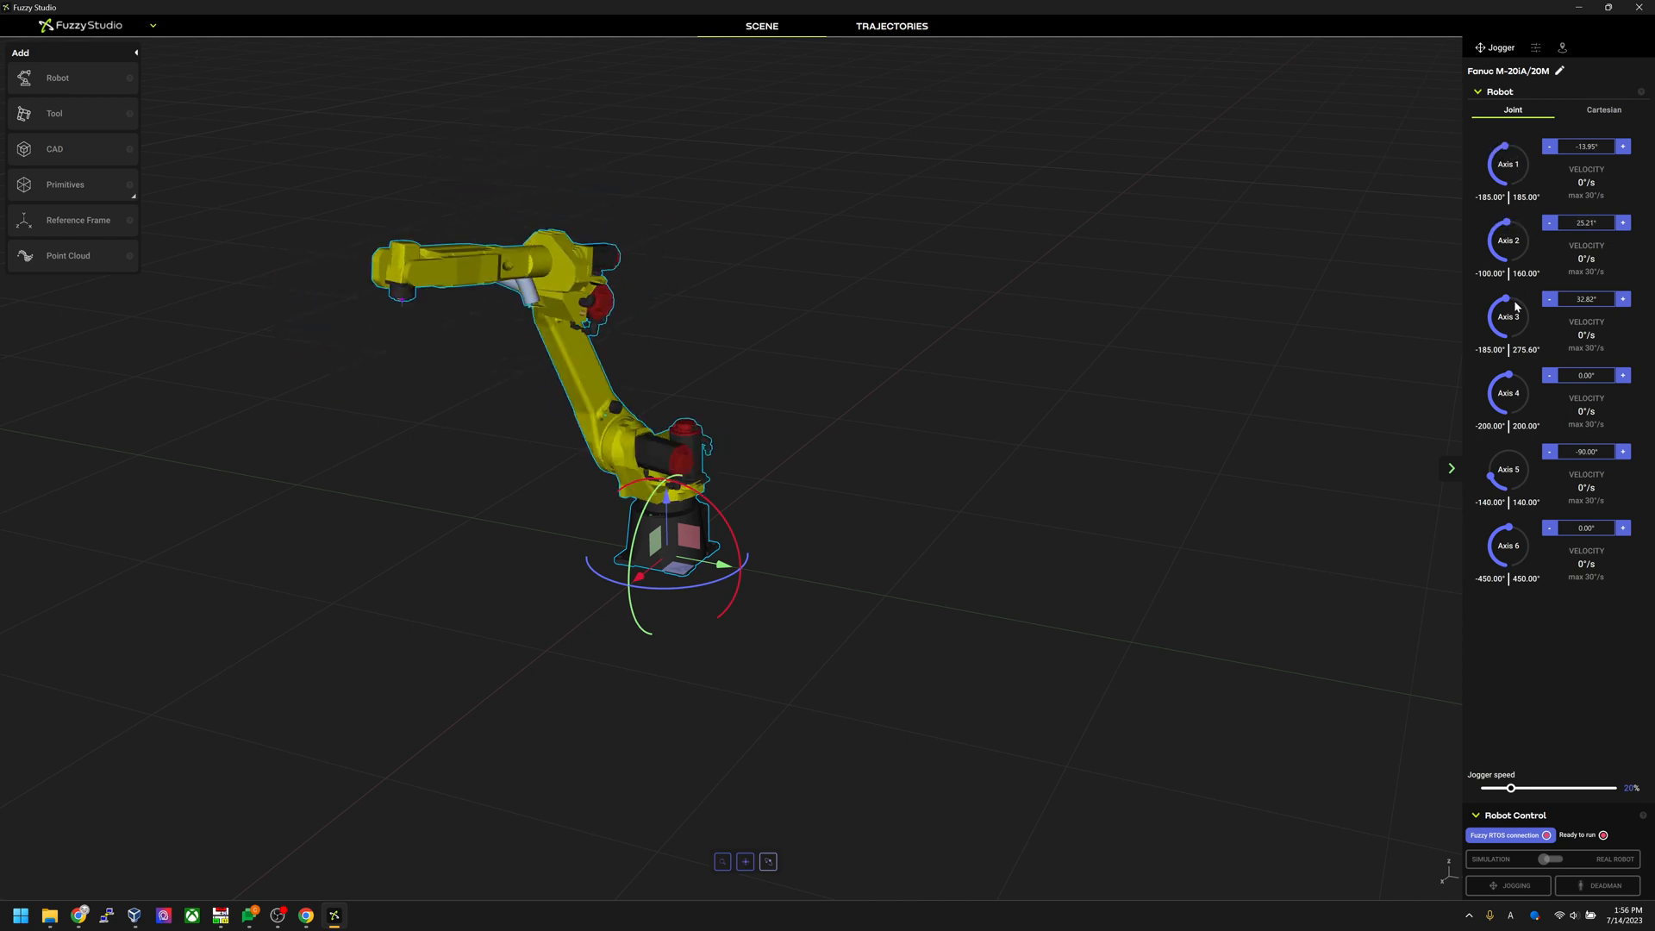
{"action": "mouse_move", "coordinate": [1515, 303]}
{"action": "left_mouse_down"}
{"action": "mouse_move", "coordinate": [1503, 316]}
{"action": "mouse_move", "coordinate": [1508, 301]}
{"action": "left_mouse_up"}
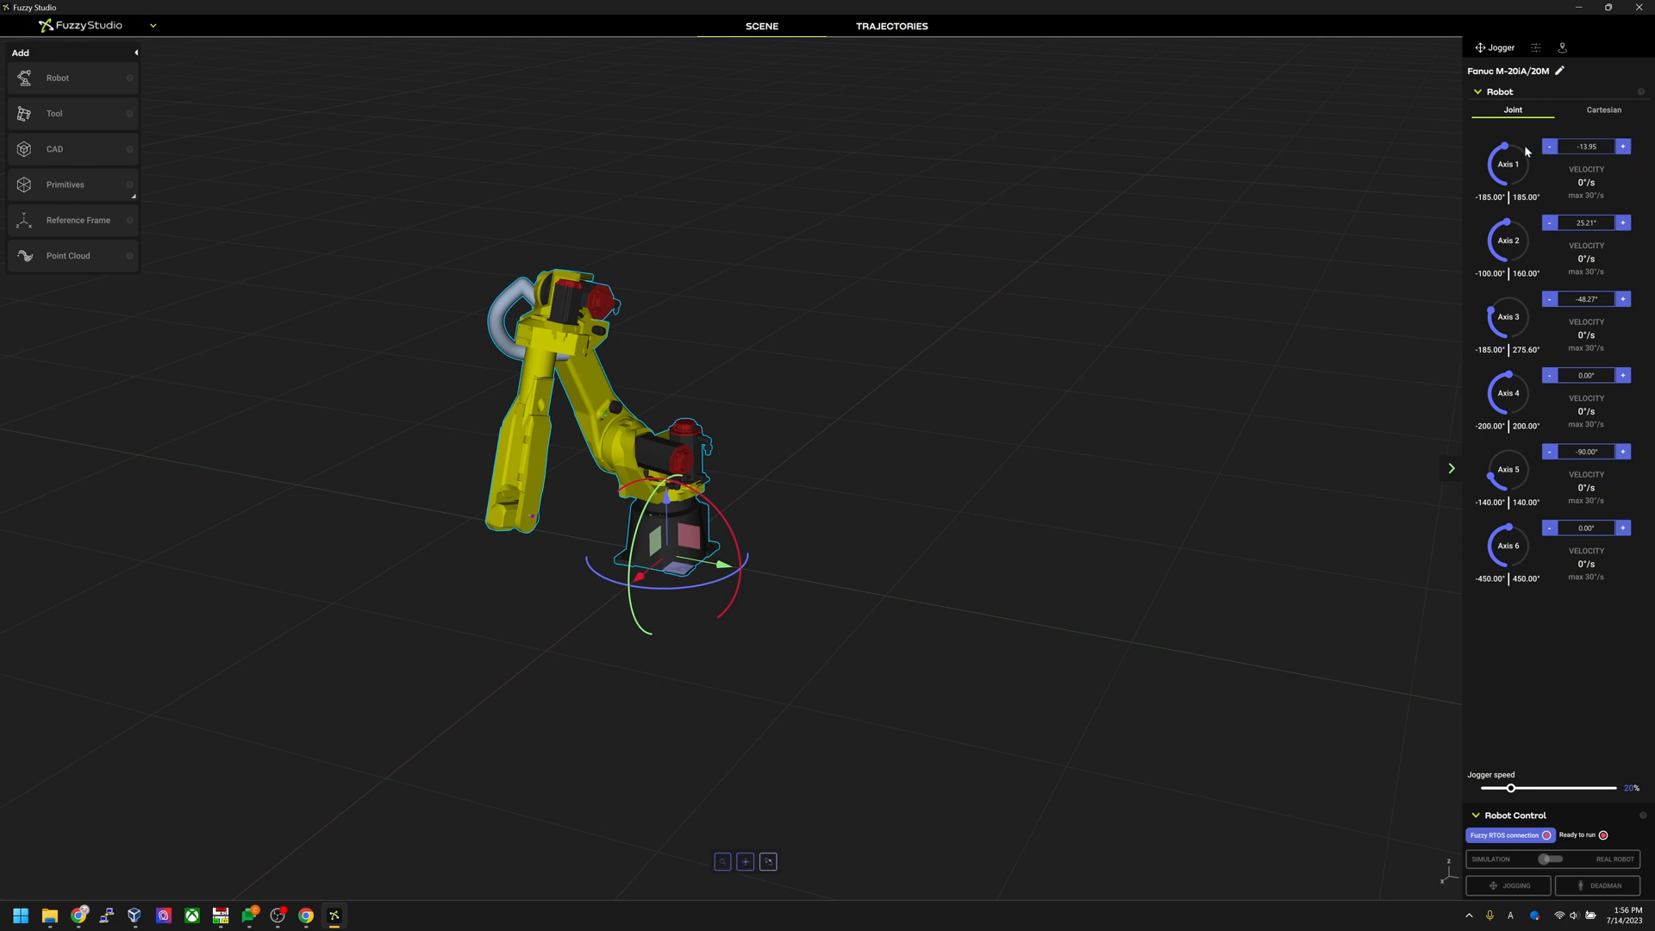
- Fine-tune the joint angles by increments, bringing Axis 1 to about 8.85° and Axis 2 to about 24.5°
{"action": "left_click", "coordinate": [1622, 147]}
{"action": "left_click_drag", "start_coordinate": [1622, 147], "coordinate": [1552, 151]}
{"action": "left_click", "coordinate": [1593, 148]}
{"action": "left_click", "coordinate": [1555, 223]}
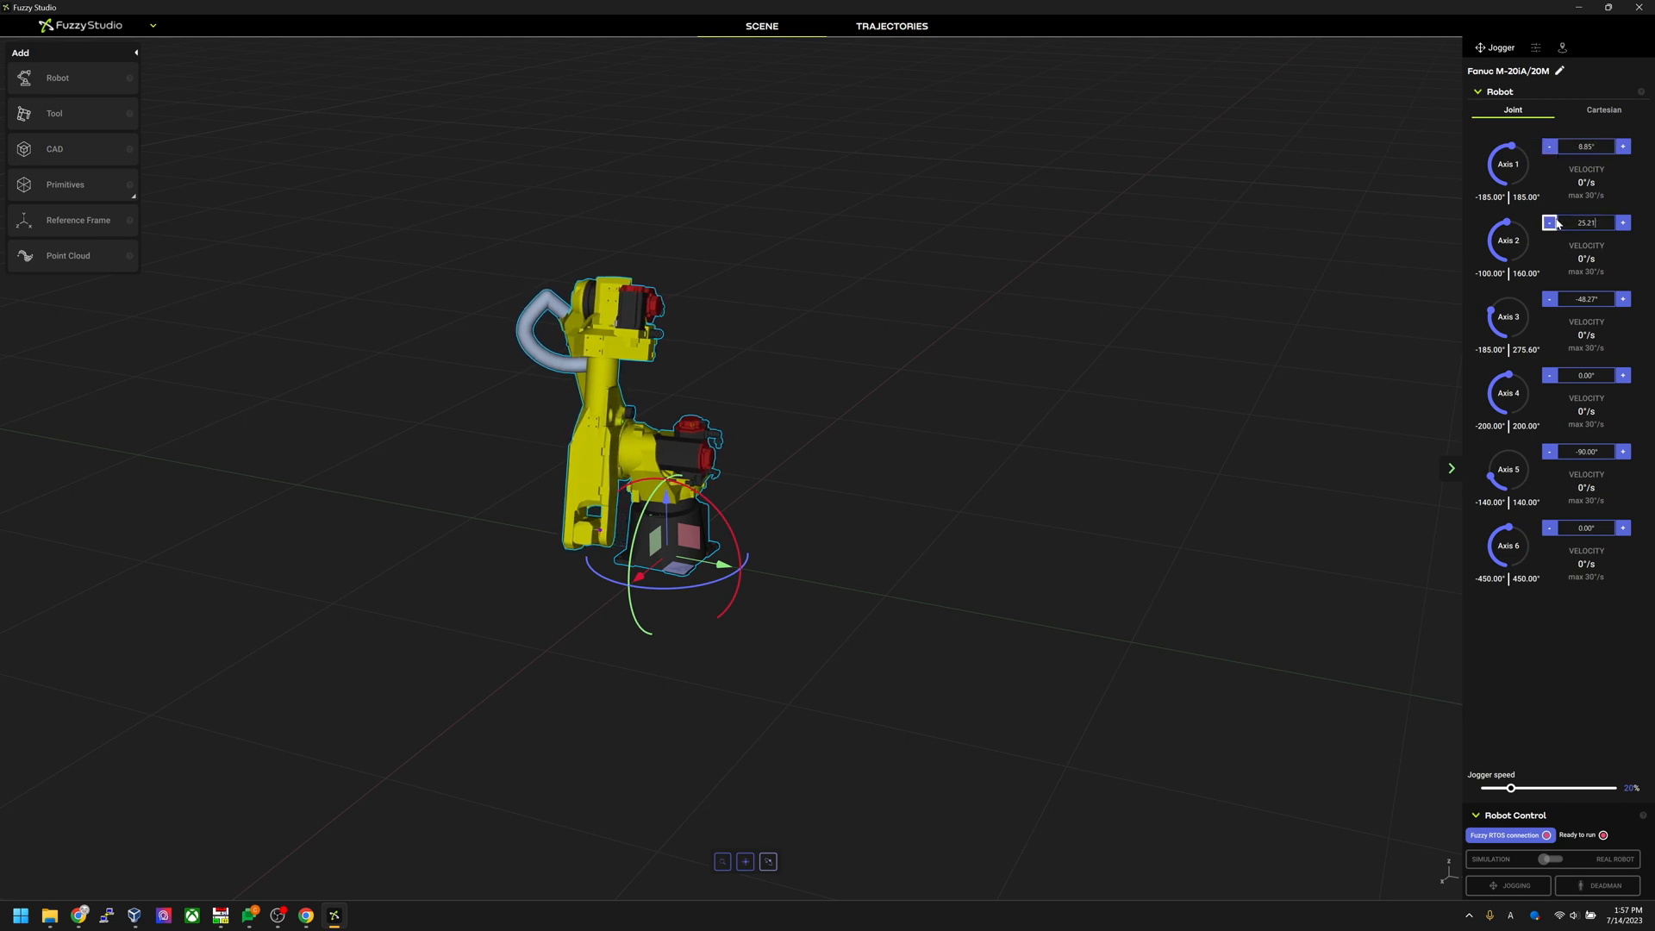
{"action": "left_click", "coordinate": [1624, 225]}
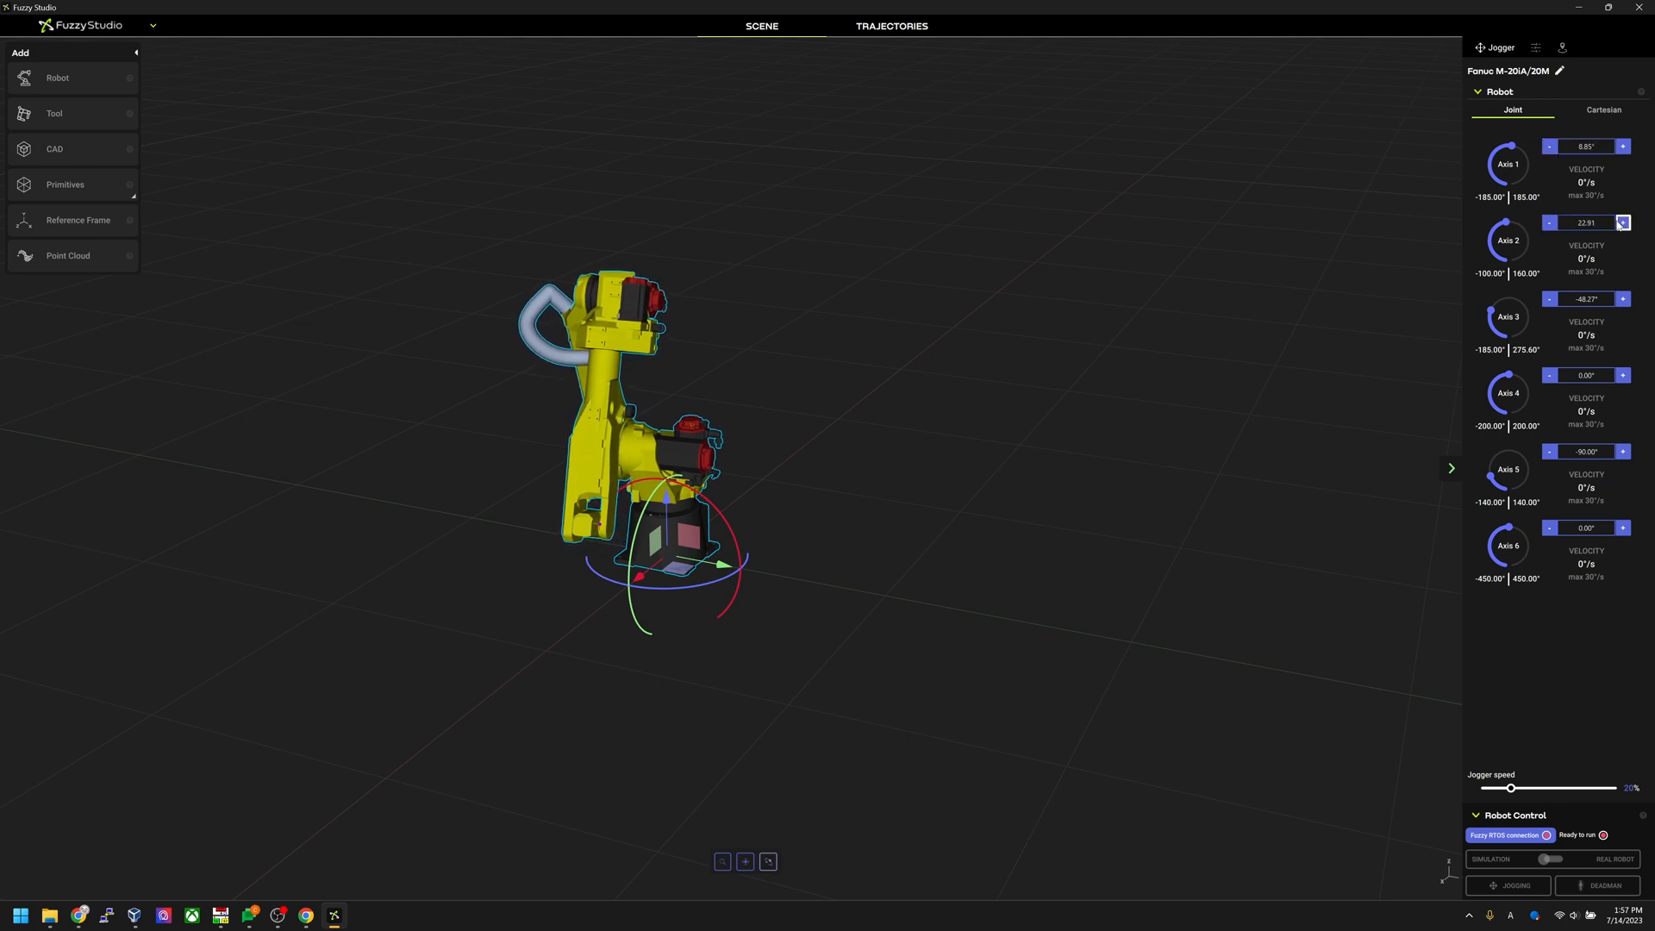
- Jog the robot in Cartesian mode to about X 1,023 mm, Y 5 mm and Z 875 mm
{"action": "left_click_drag", "start_coordinate": [879, 454], "coordinate": [286, 269]}
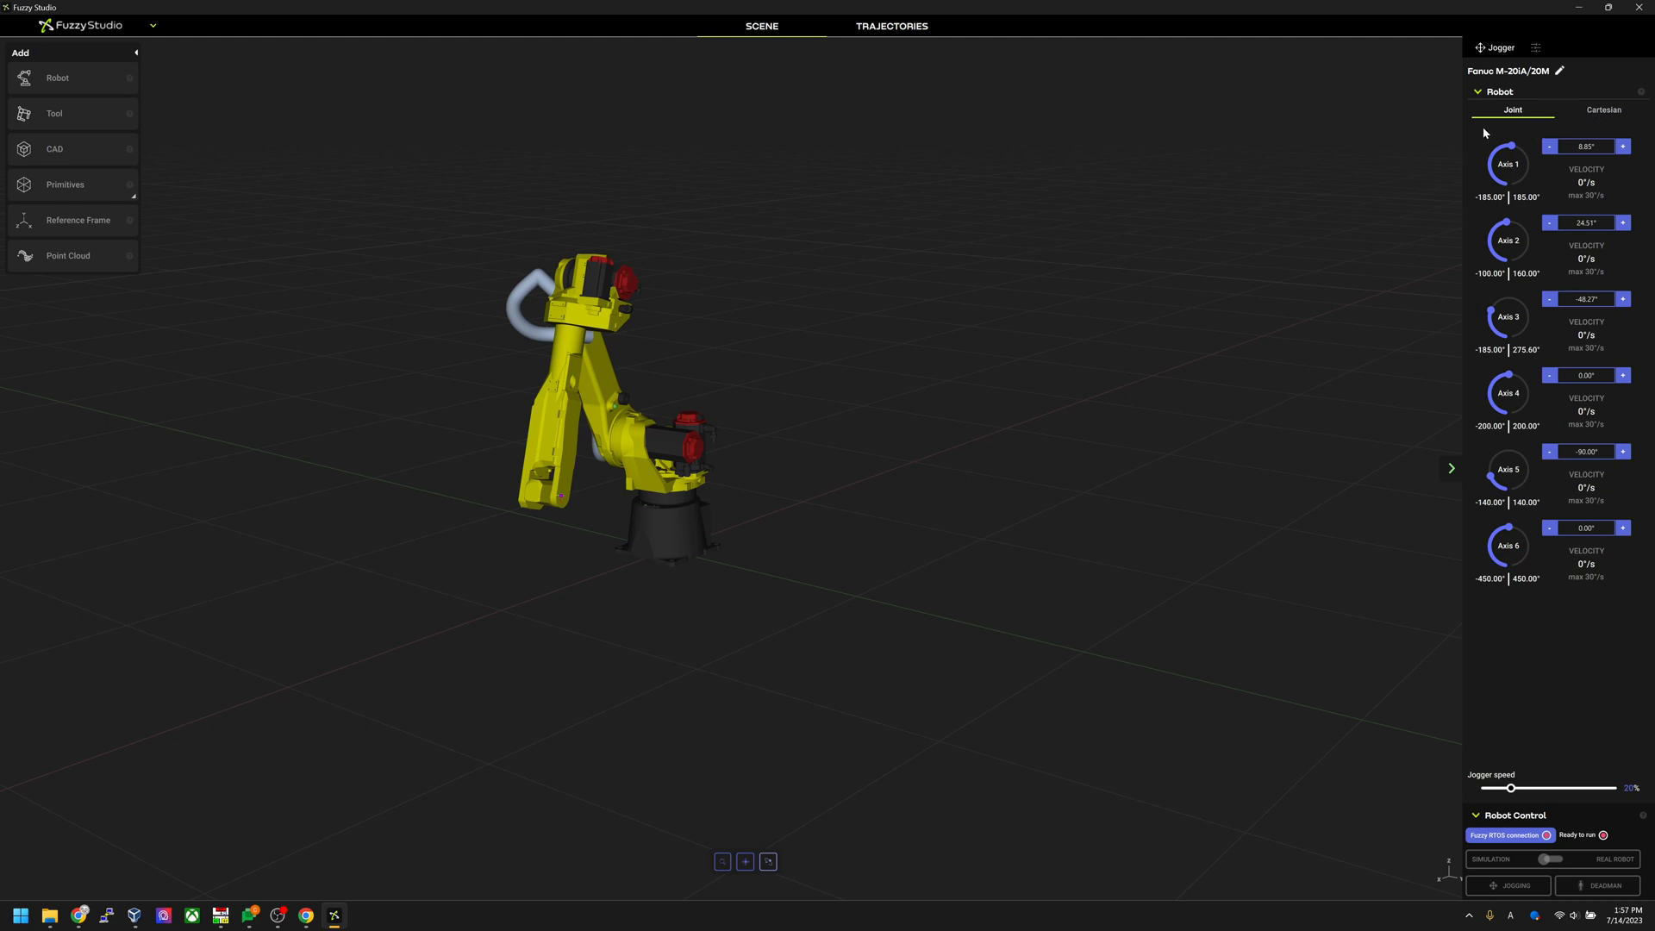
{"action": "left_click", "coordinate": [1593, 114]}
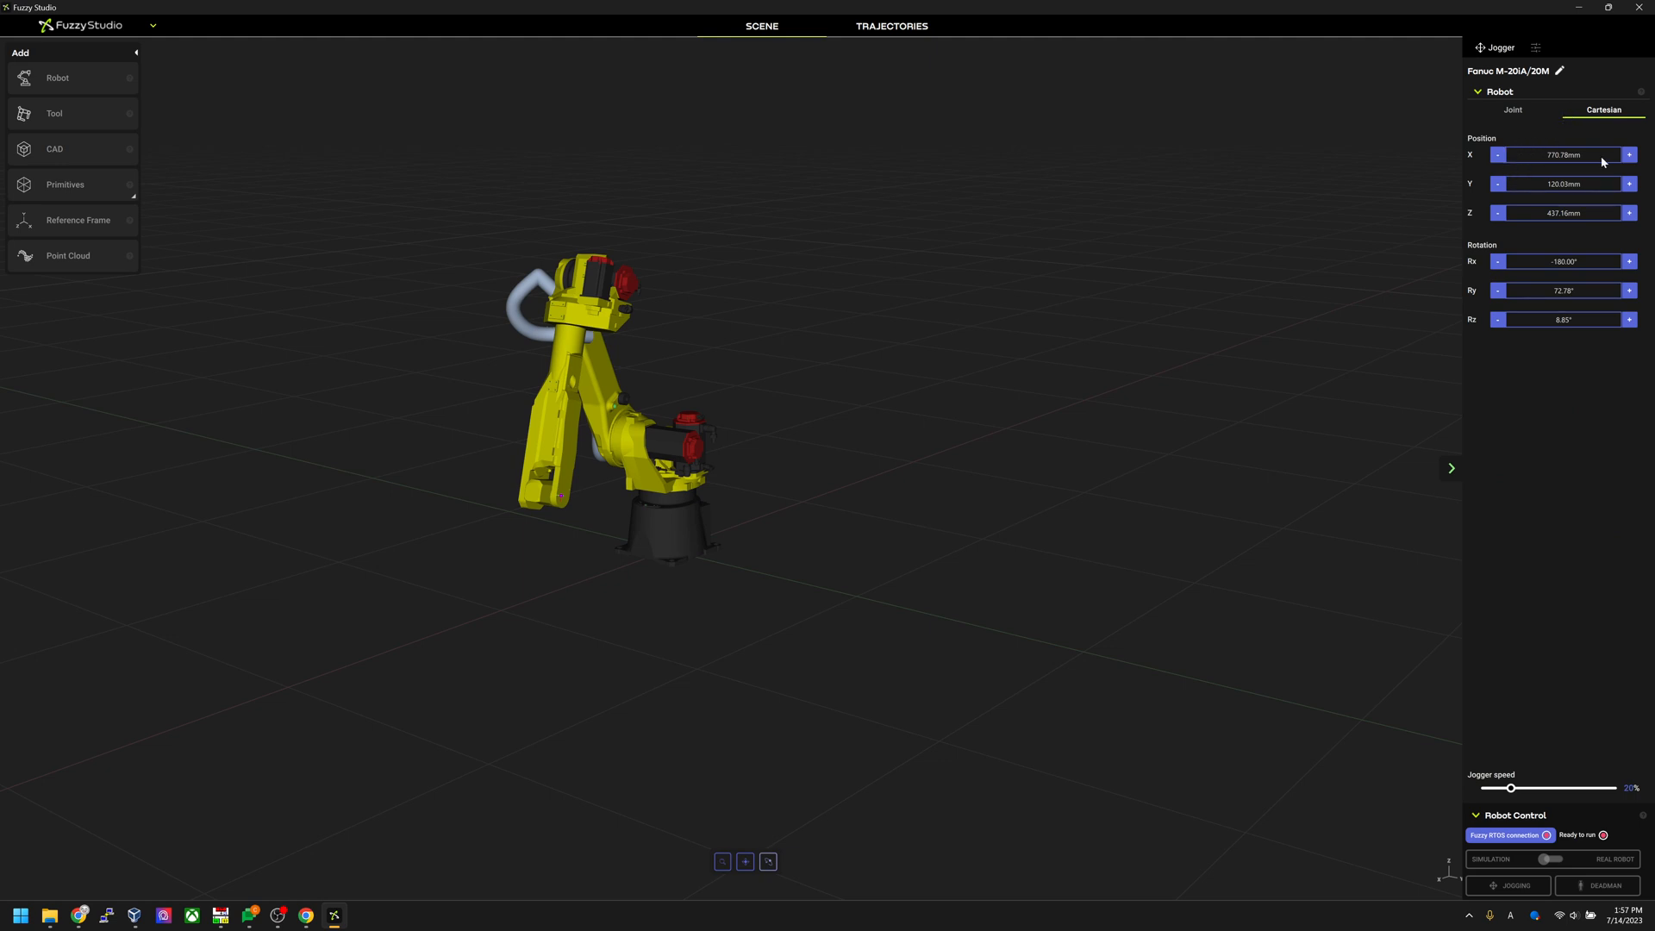
{"action": "left_click", "coordinate": [1630, 155]}
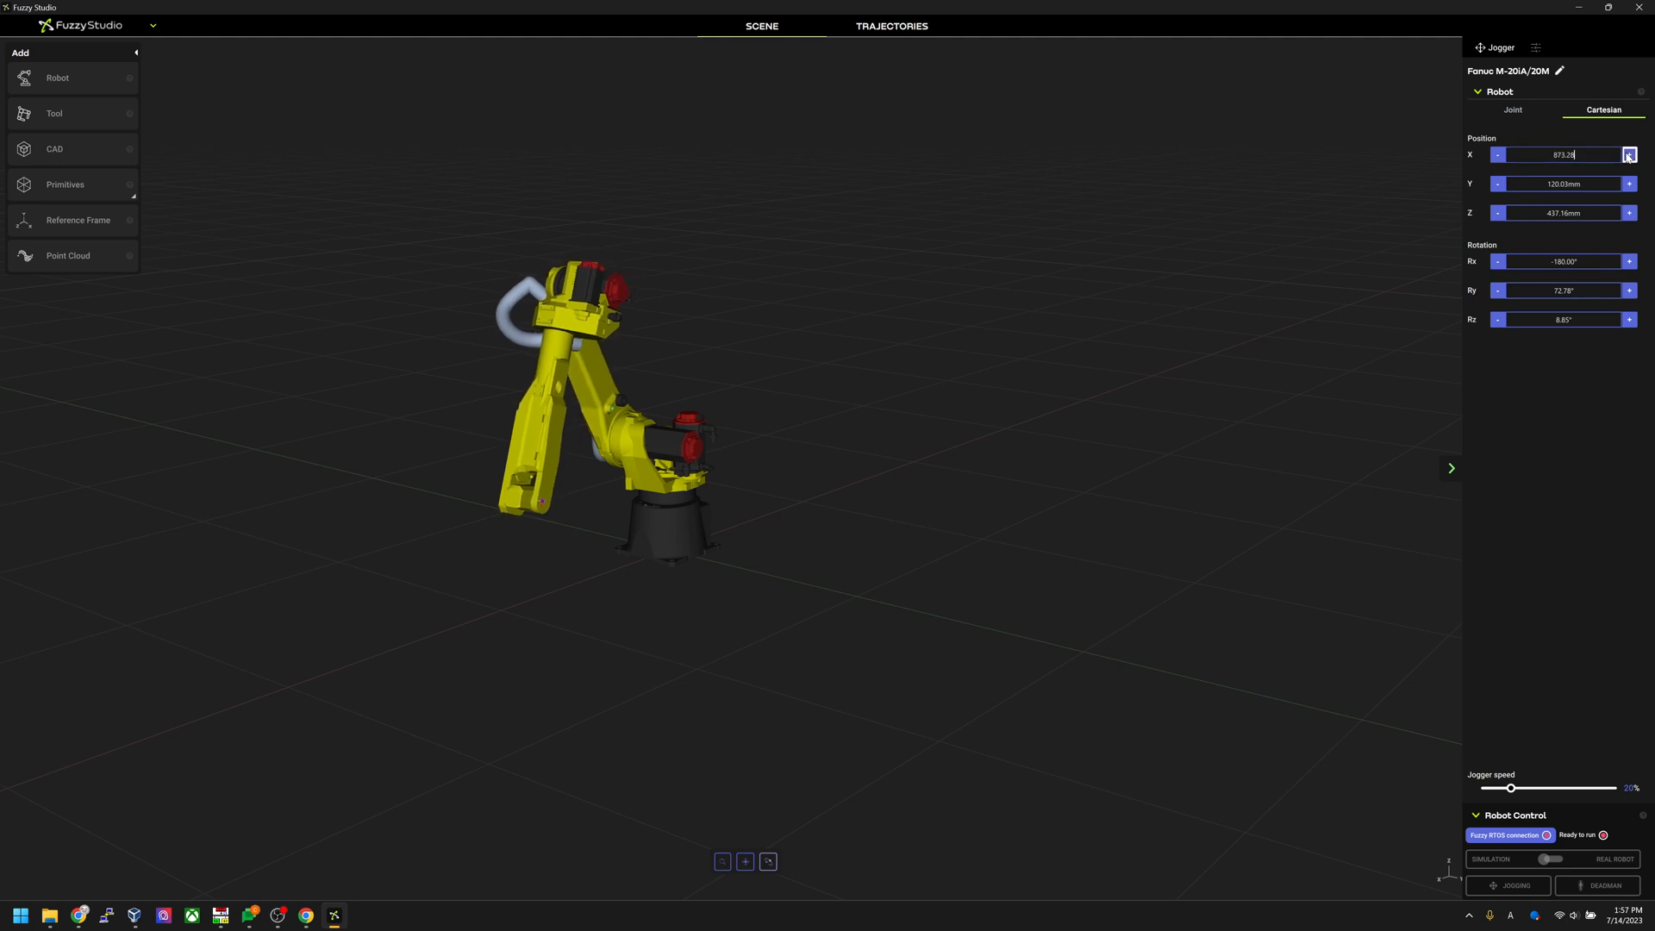
{"action": "left_click", "coordinate": [1498, 184]}
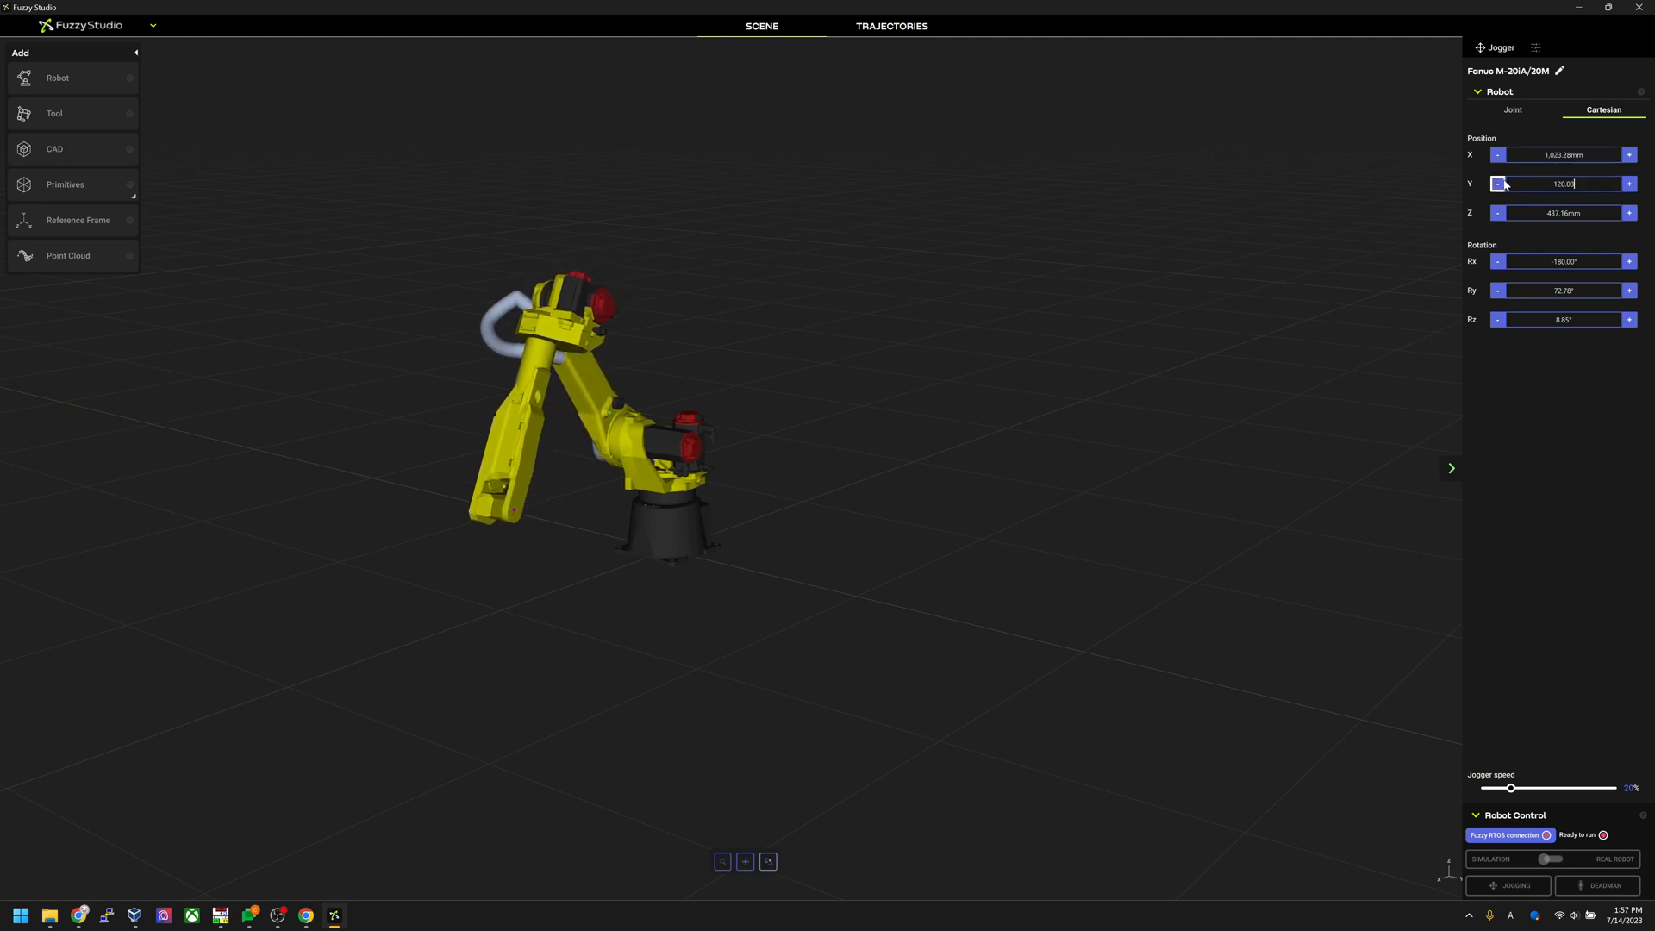
{"action": "left_click", "coordinate": [1629, 213]}
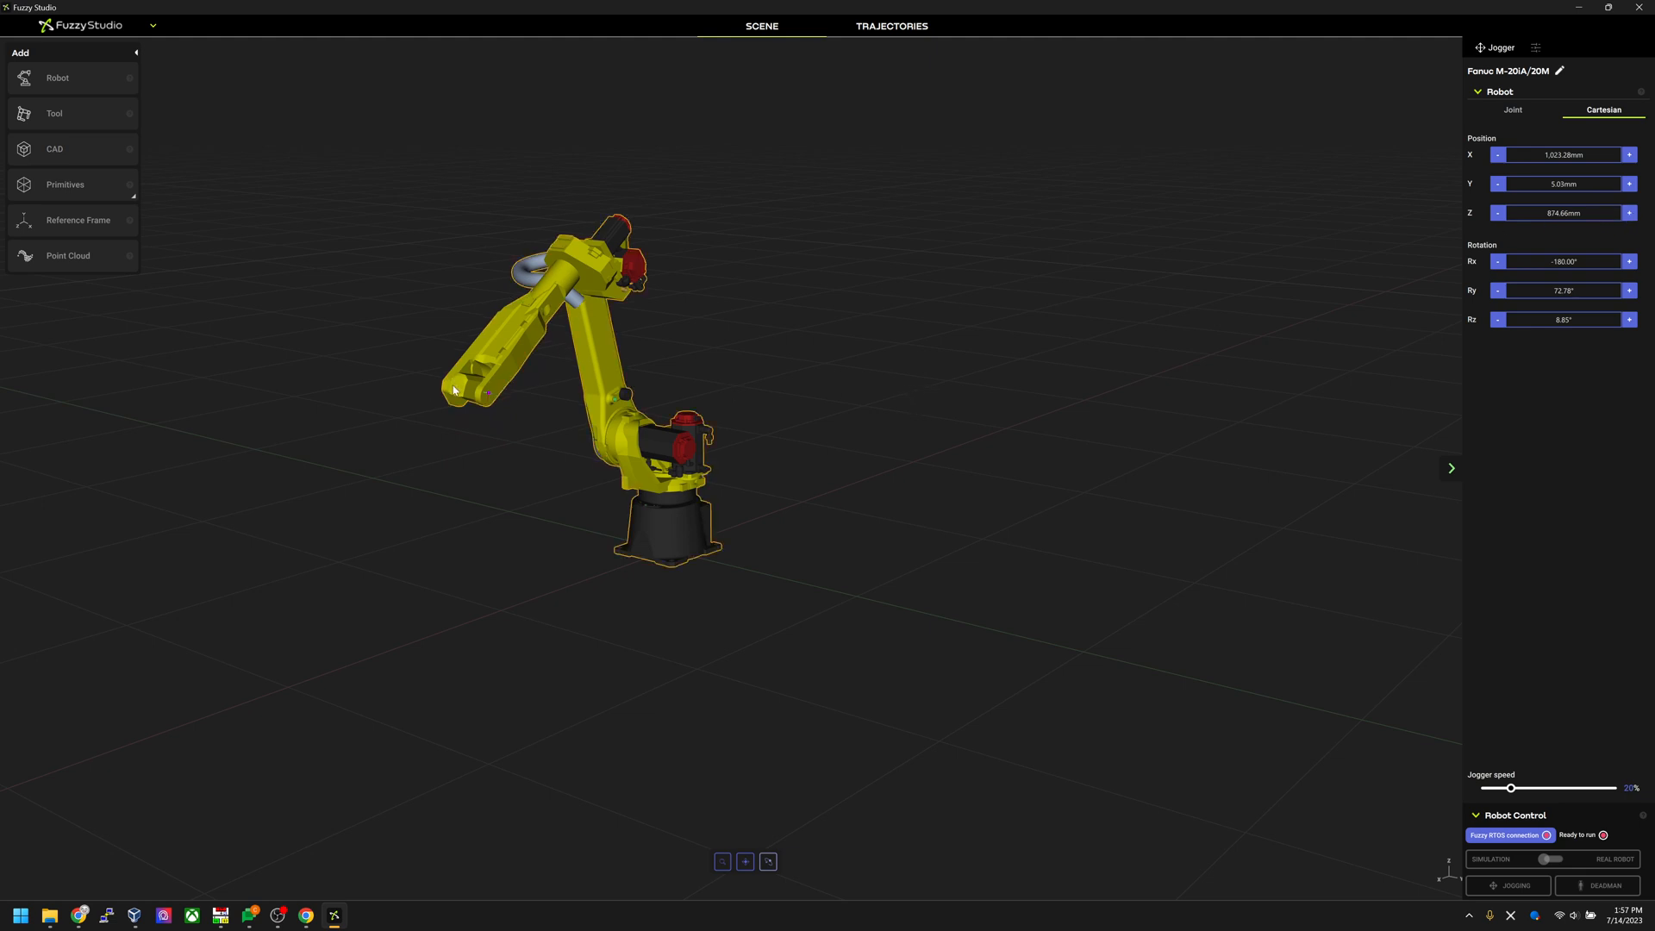
- Move and rotate the robot flange with its 3D manipulator, bringing Axis 1 to about -1.5°, Axis 2 to about 22° and Axis 3 to about -6.8°
{"action": "middle_click_drag", "start_coordinate": [417, 415], "coordinate": [856, 376]}
{"action": "scroll", "coordinate": [655, 333], "scroll_direction": "up", "scroll_amount": 5}
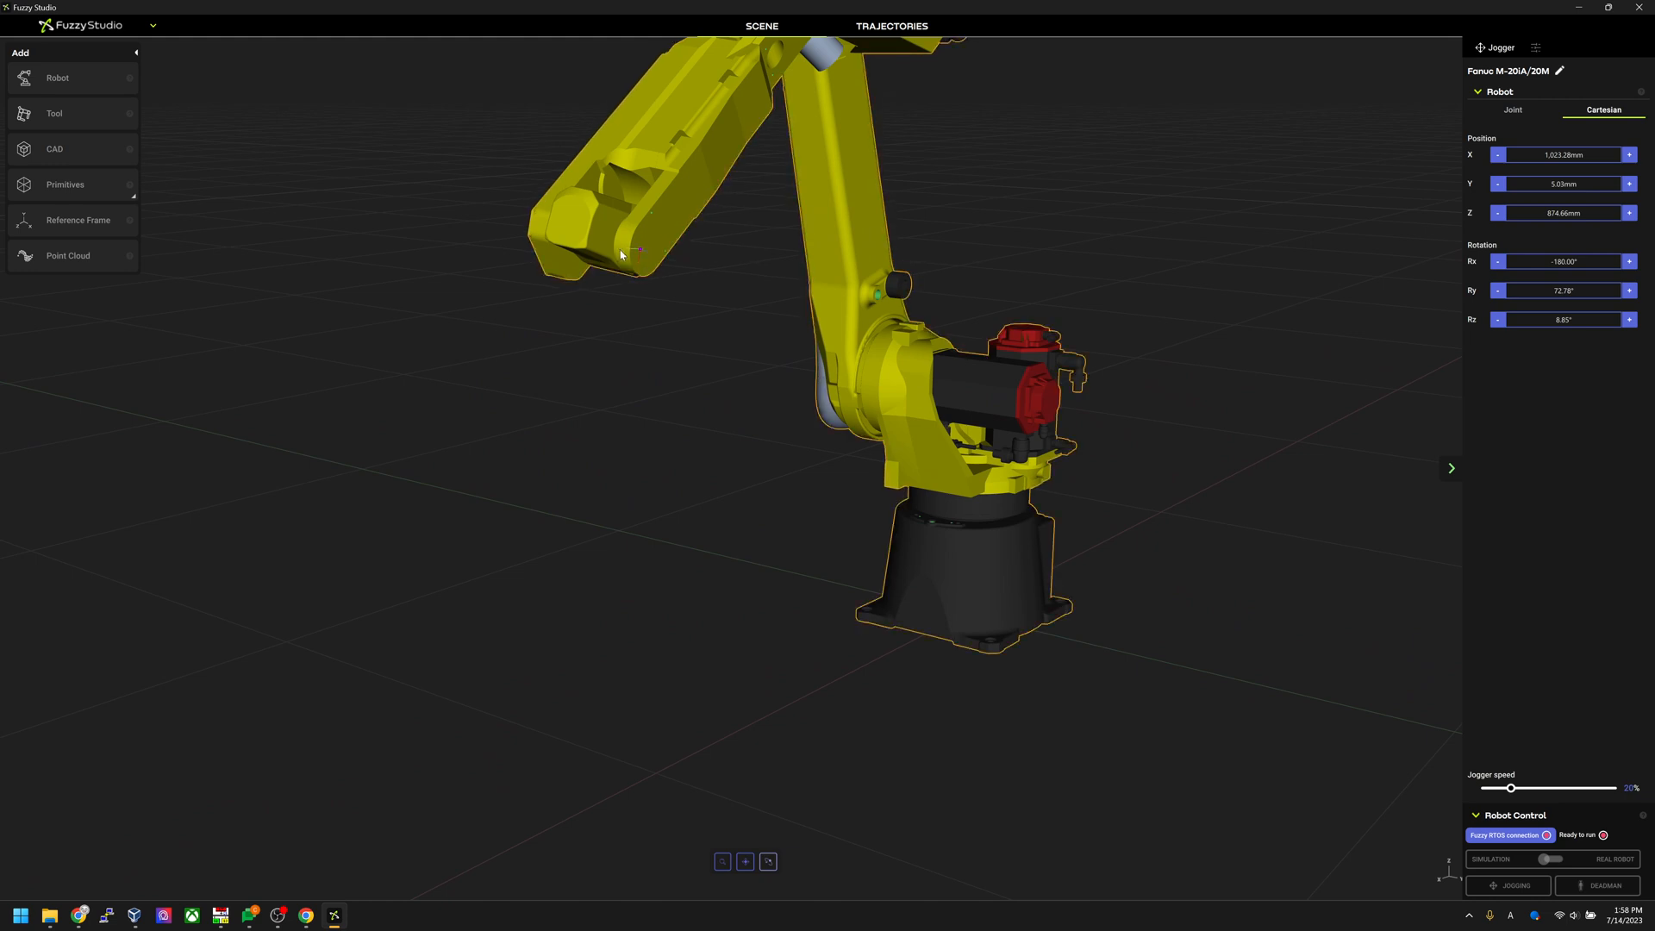
{"action": "left_click", "coordinate": [639, 249]}
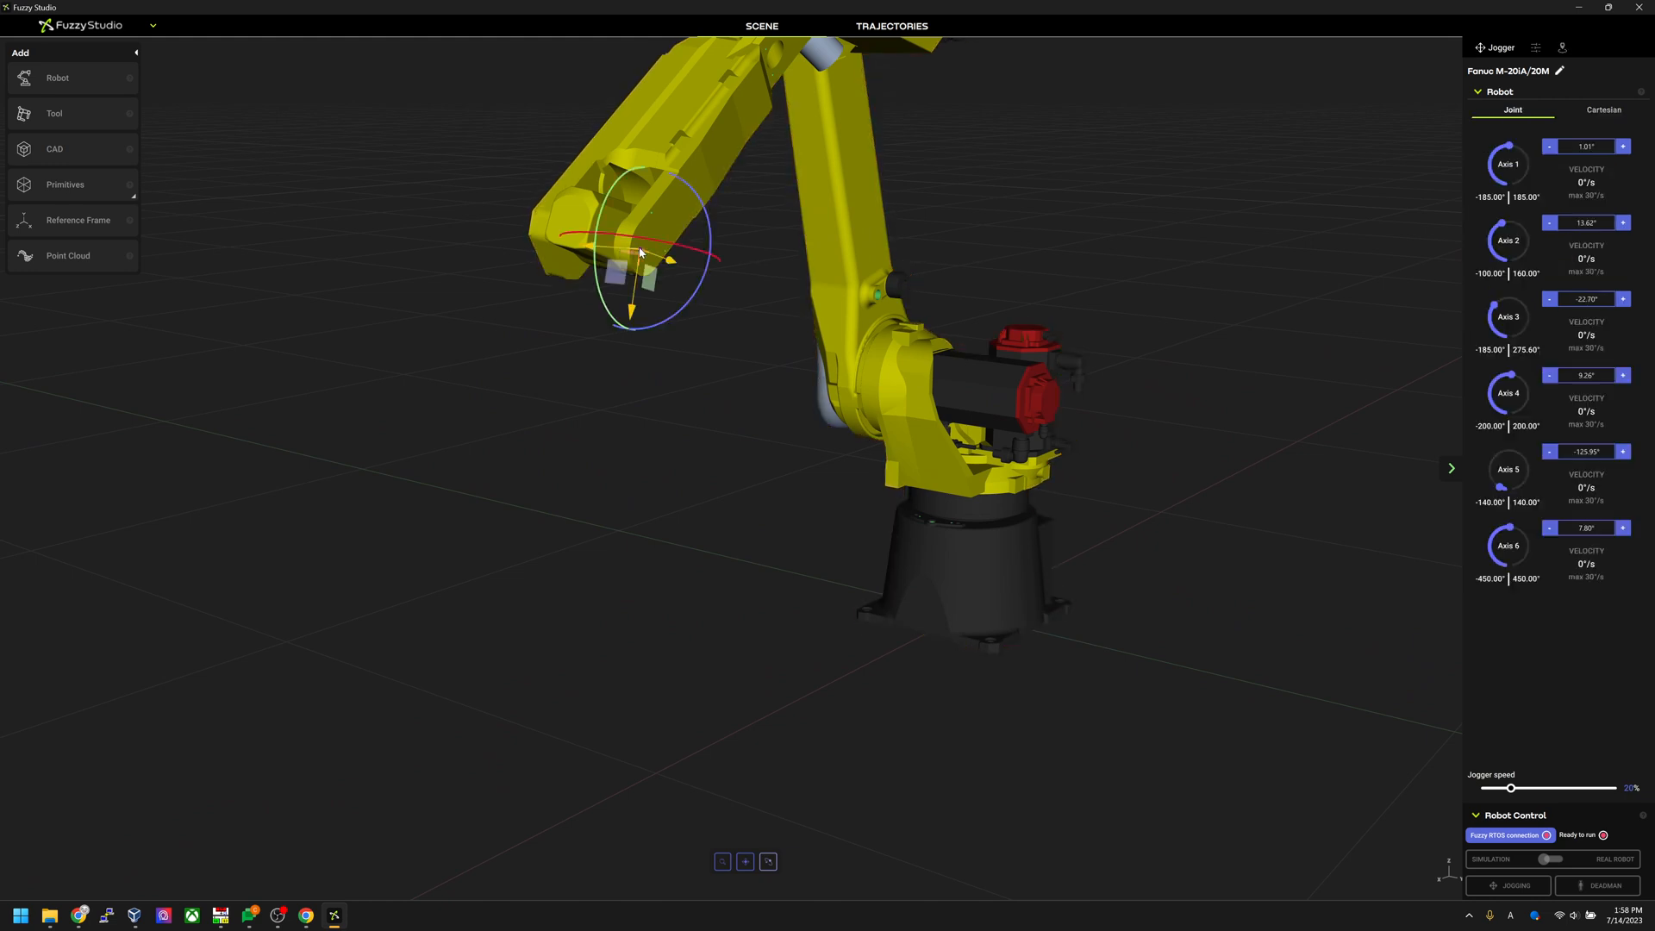
{"action": "scroll", "coordinate": [712, 325], "scroll_direction": "up", "scroll_amount": 2}
{"action": "scroll", "coordinate": [714, 323], "scroll_direction": "down", "scroll_amount": 3}
{"action": "scroll", "coordinate": [728, 322], "scroll_direction": "down", "scroll_amount": 2}
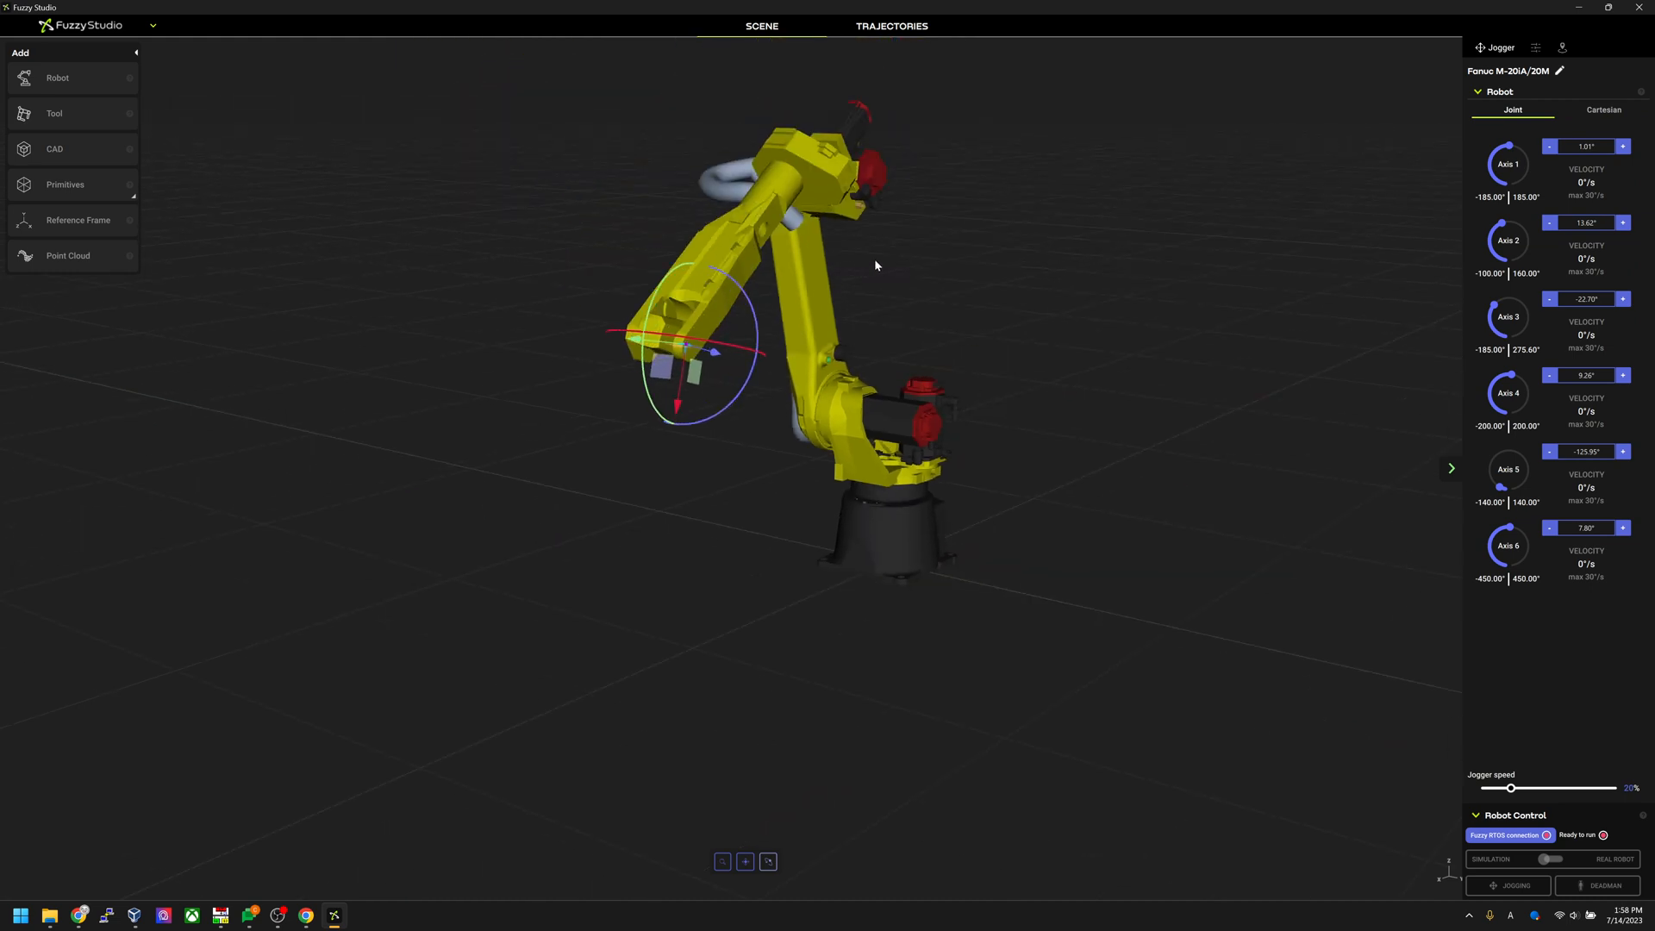
{"action": "middle_click_drag", "start_coordinate": [875, 260], "coordinate": [886, 348]}
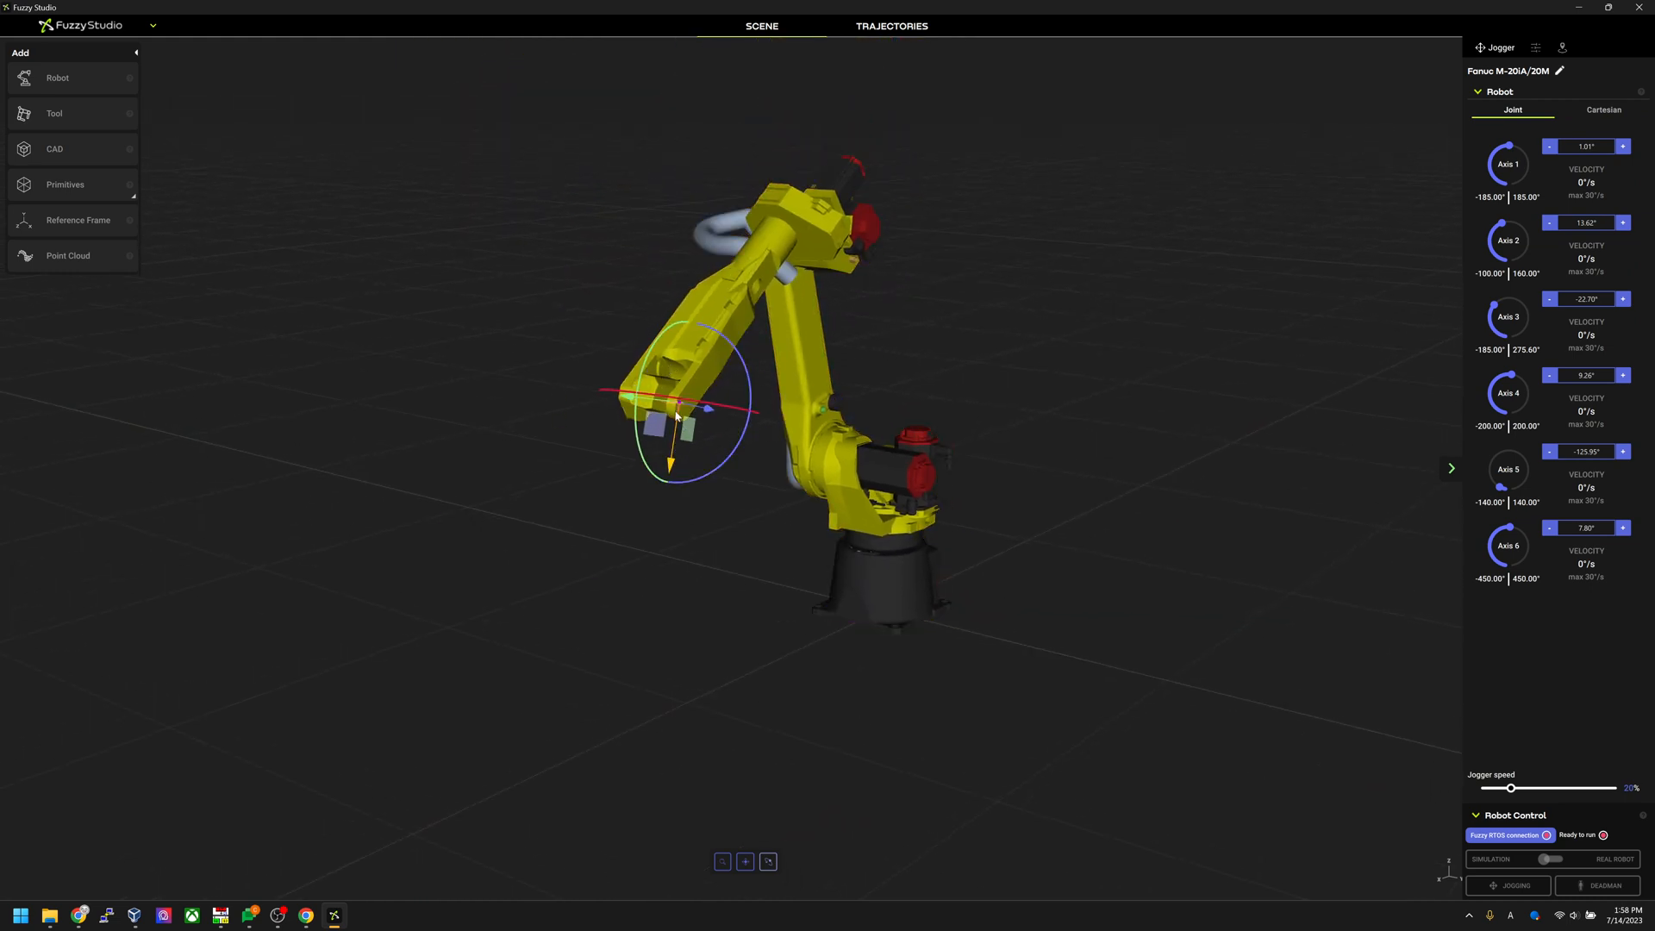
{"action": "mouse_move", "coordinate": [672, 463]}
{"action": "left_mouse_down"}
{"action": "mouse_move", "coordinate": [656, 547]}
{"action": "mouse_move", "coordinate": [659, 470]}
{"action": "left_mouse_up"}
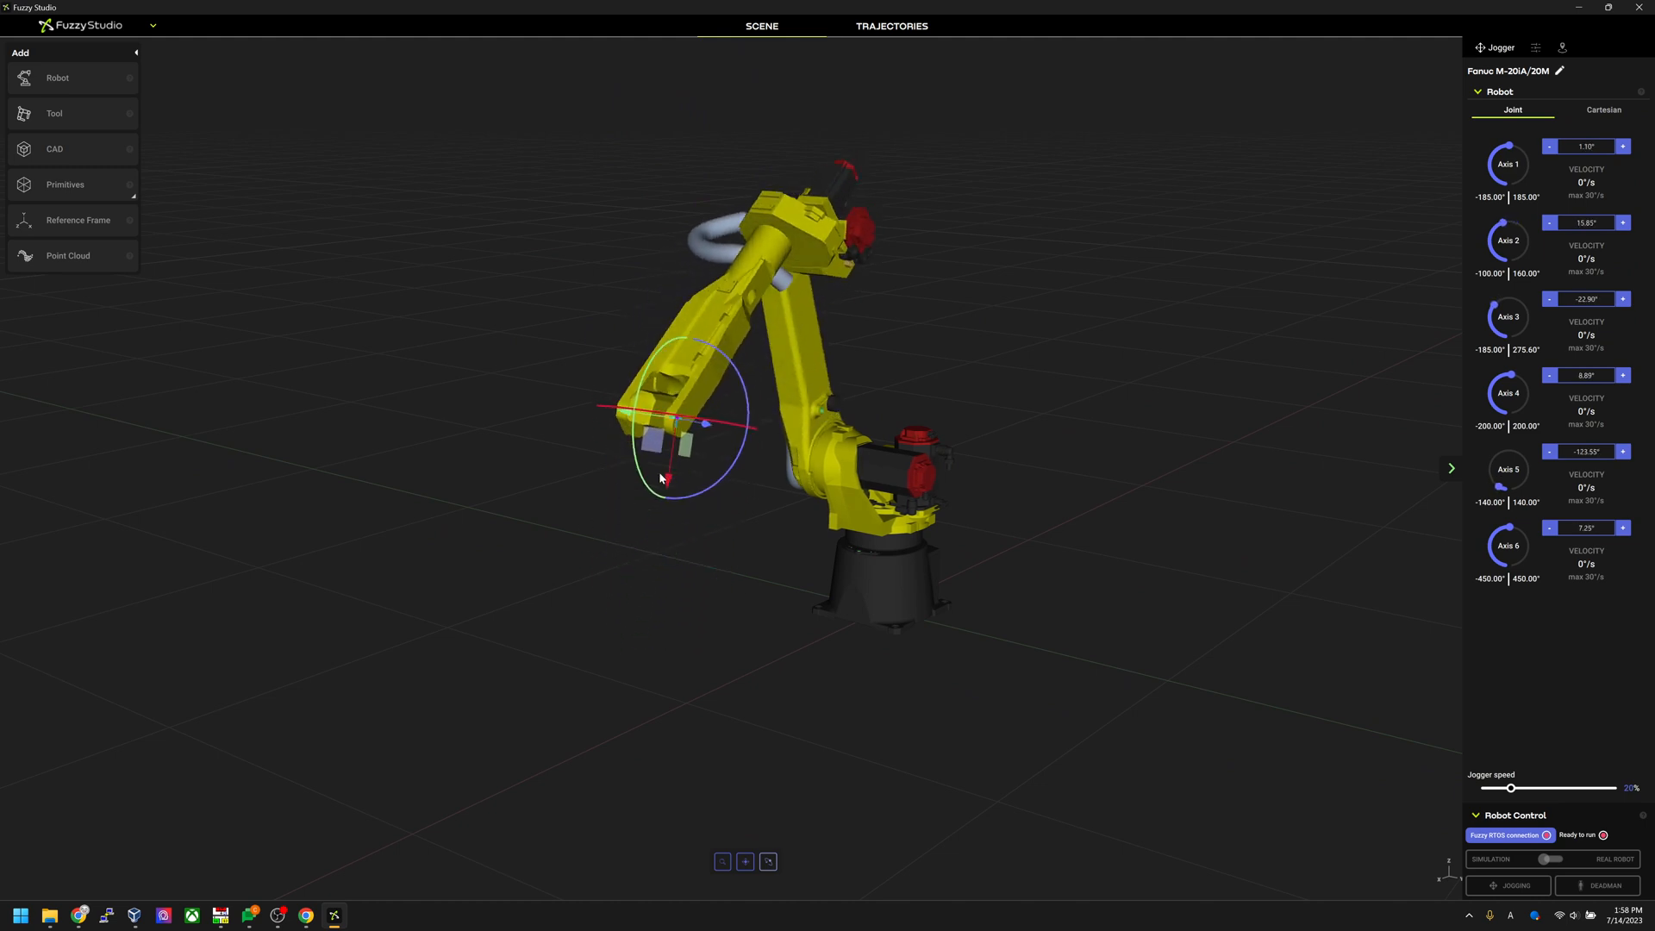
{"action": "left_click_drag", "start_coordinate": [628, 413], "coordinate": [635, 314]}
{"action": "scroll", "coordinate": [664, 473], "scroll_direction": "down", "scroll_amount": 2}
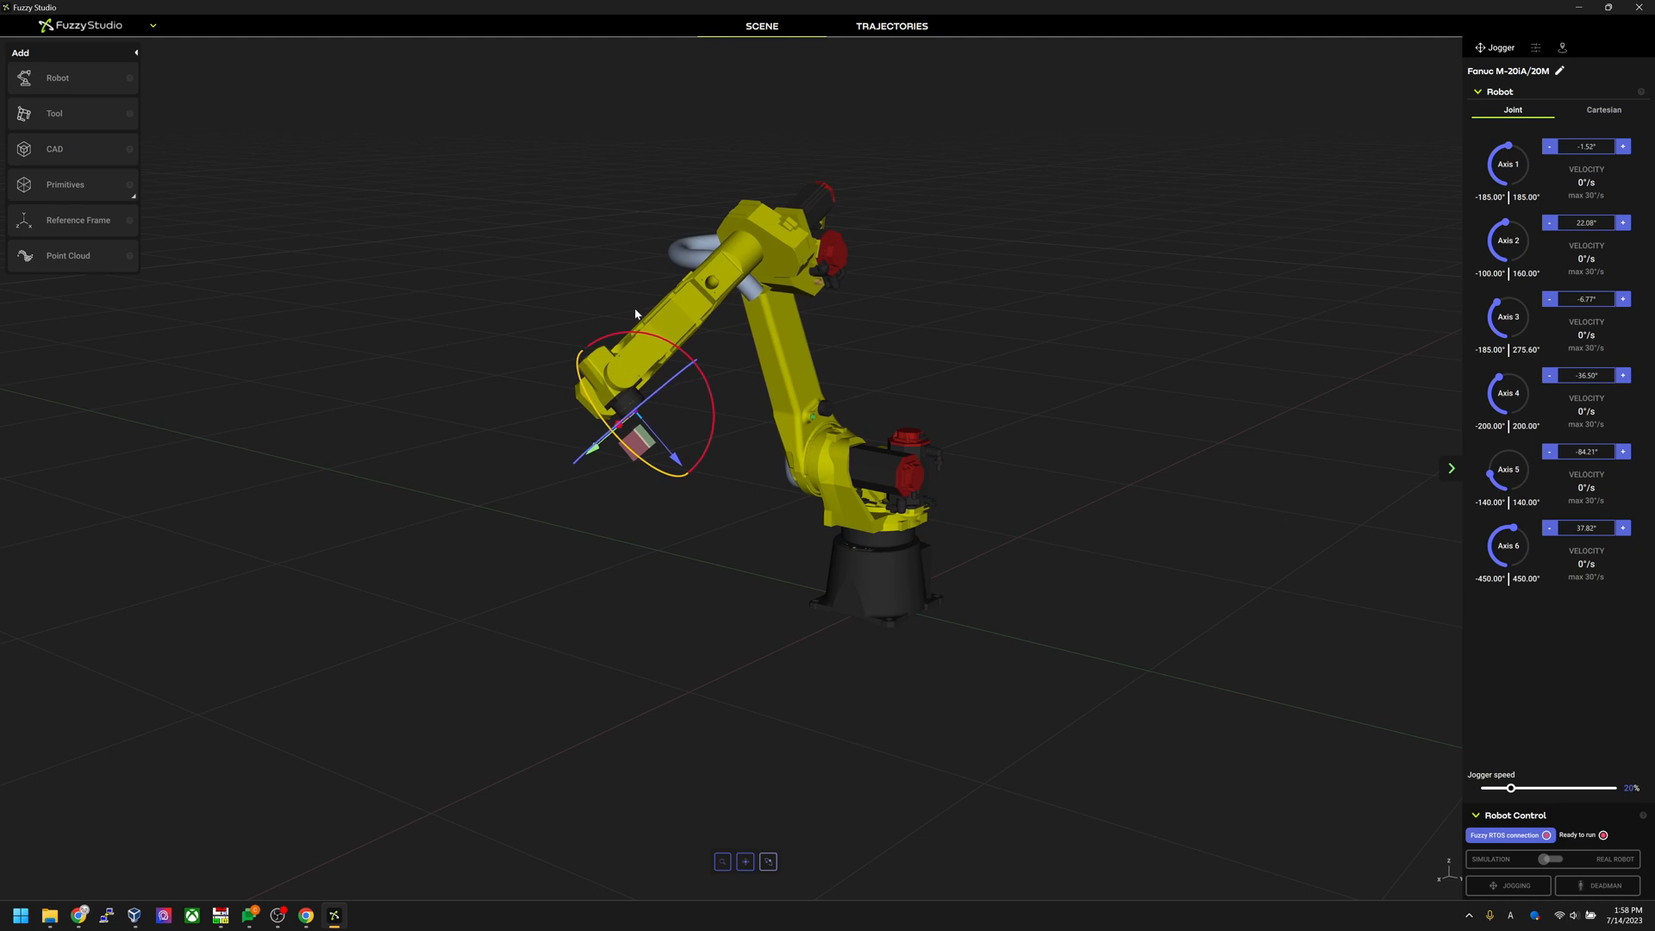
{"action": "left_click", "coordinate": [679, 385]}
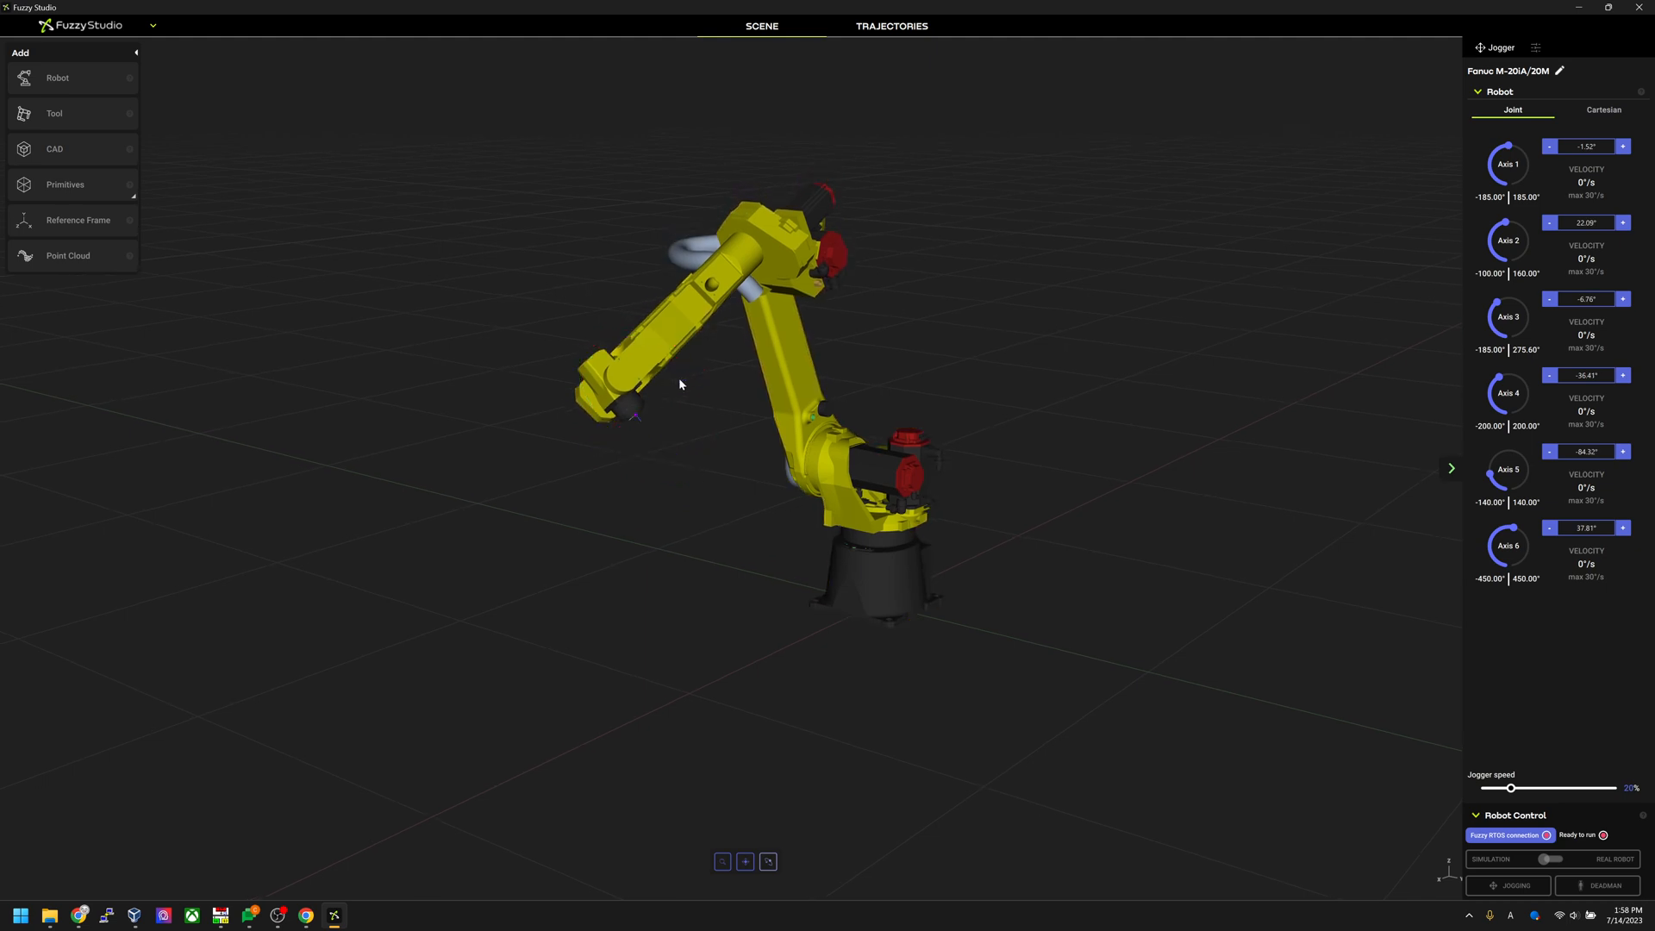
- Pull the flange manipulator into the robot's base and back out, ending with Axis 1 at about 14.7° and Axis 2 at about 12.6°
{"action": "left_click", "coordinate": [634, 417]}
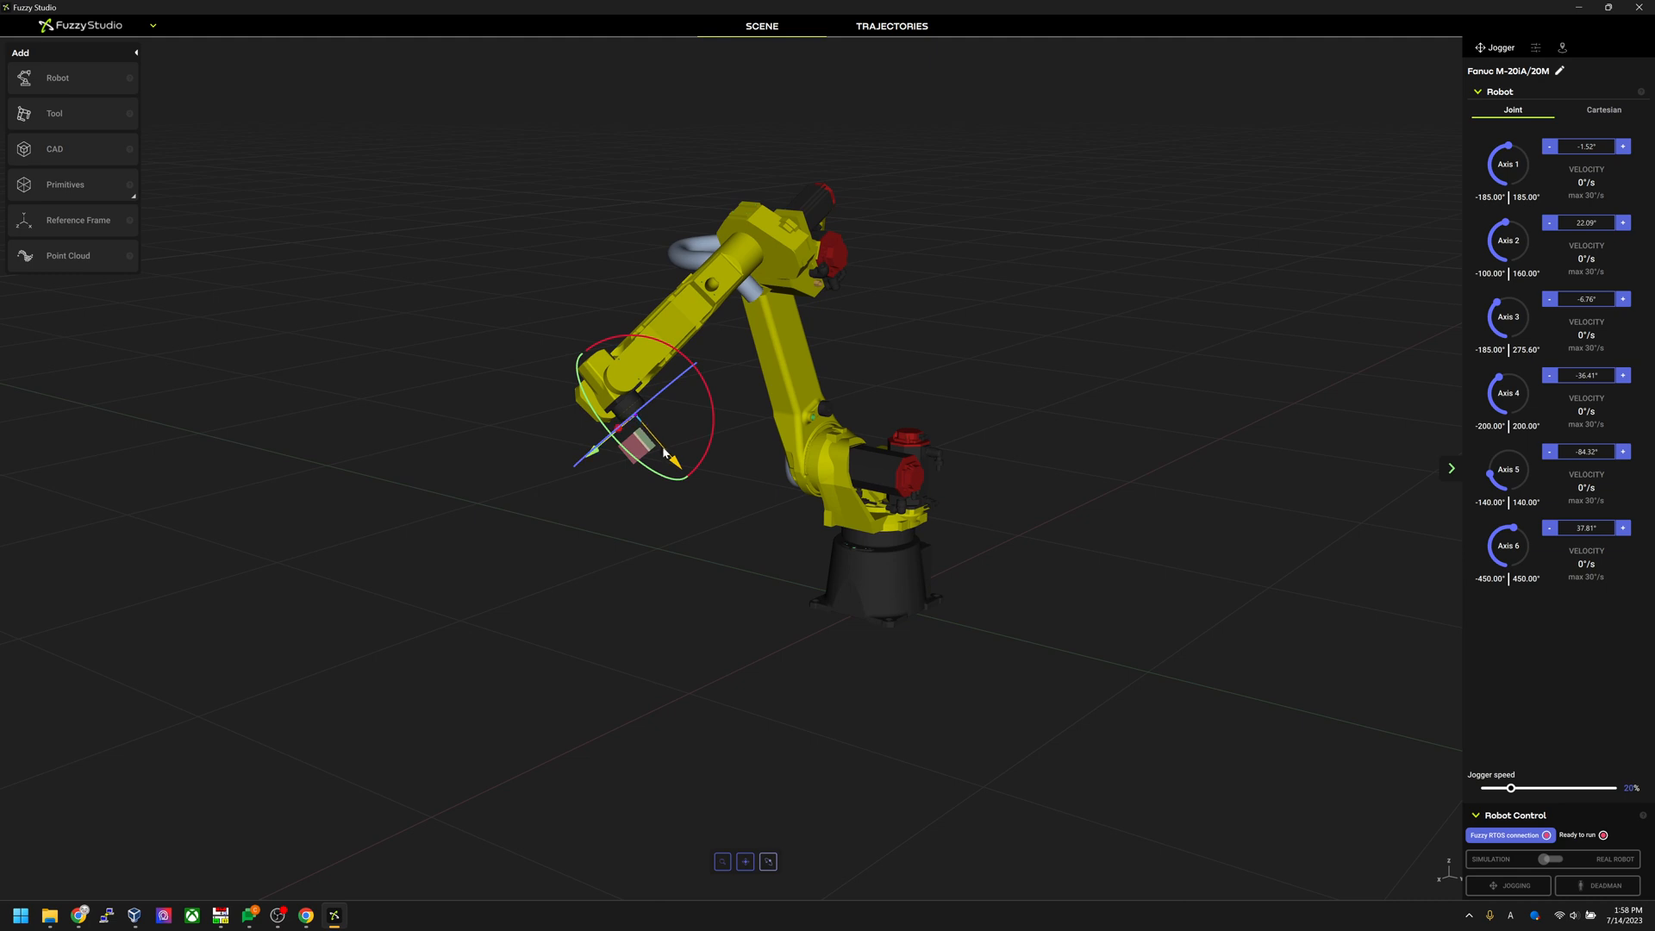
{"action": "left_click_drag", "start_coordinate": [672, 464], "coordinate": [928, 462]}
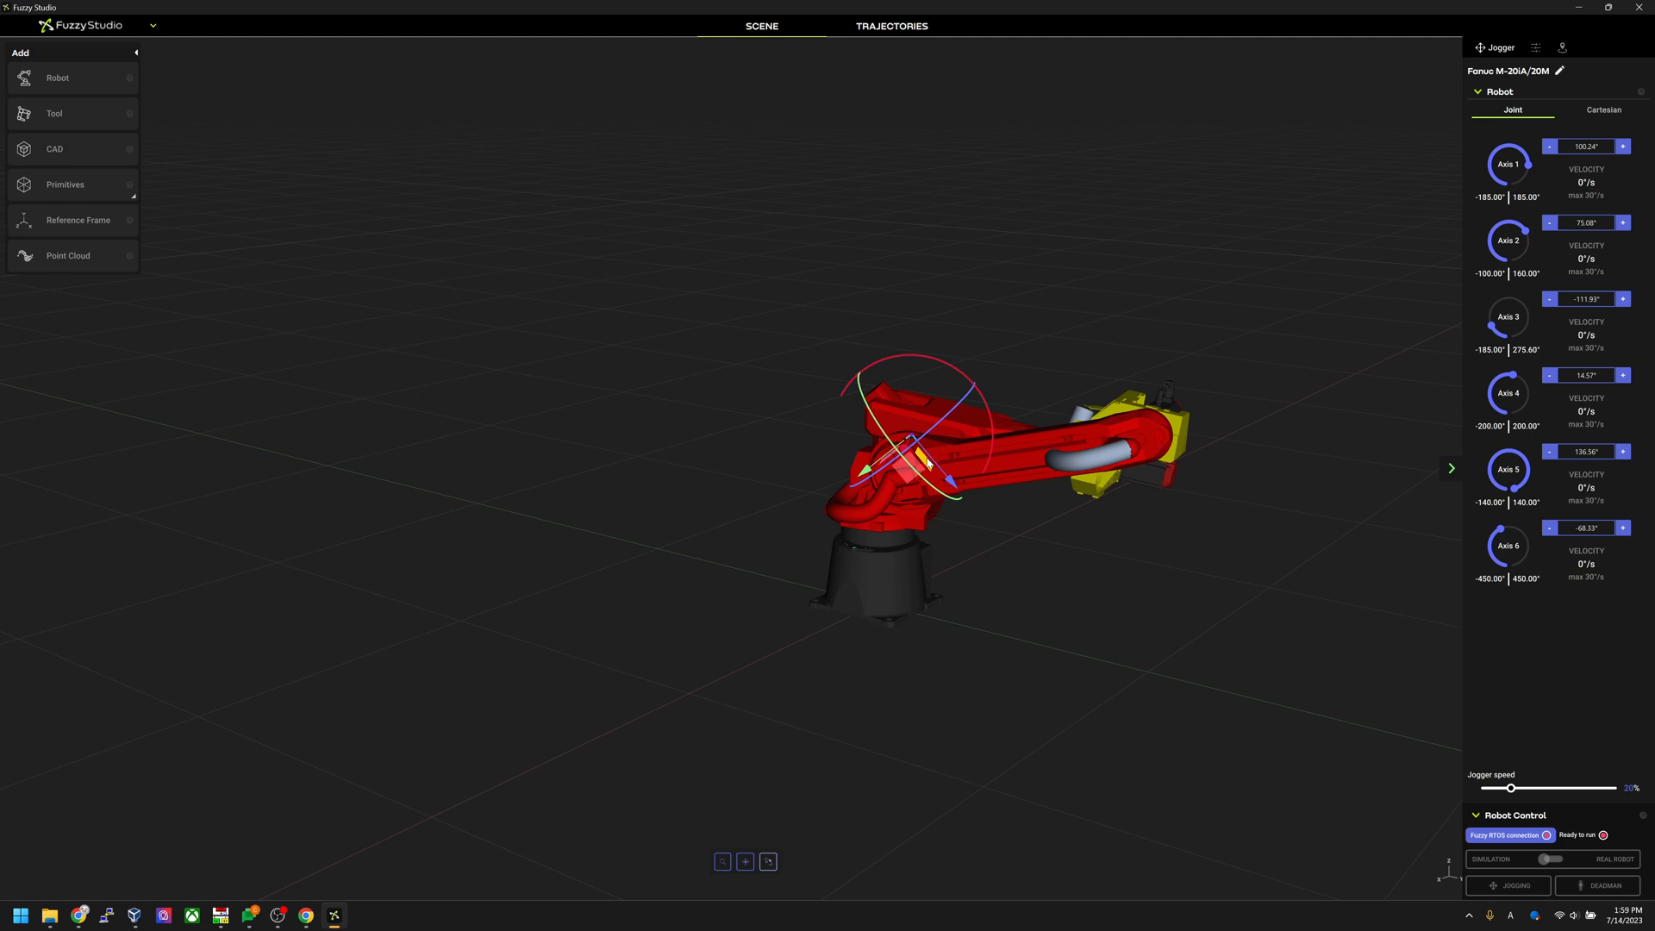
{"action": "left_click_drag", "start_coordinate": [929, 463], "coordinate": [774, 369]}
{"action": "left_click_drag", "start_coordinate": [749, 364], "coordinate": [718, 541]}
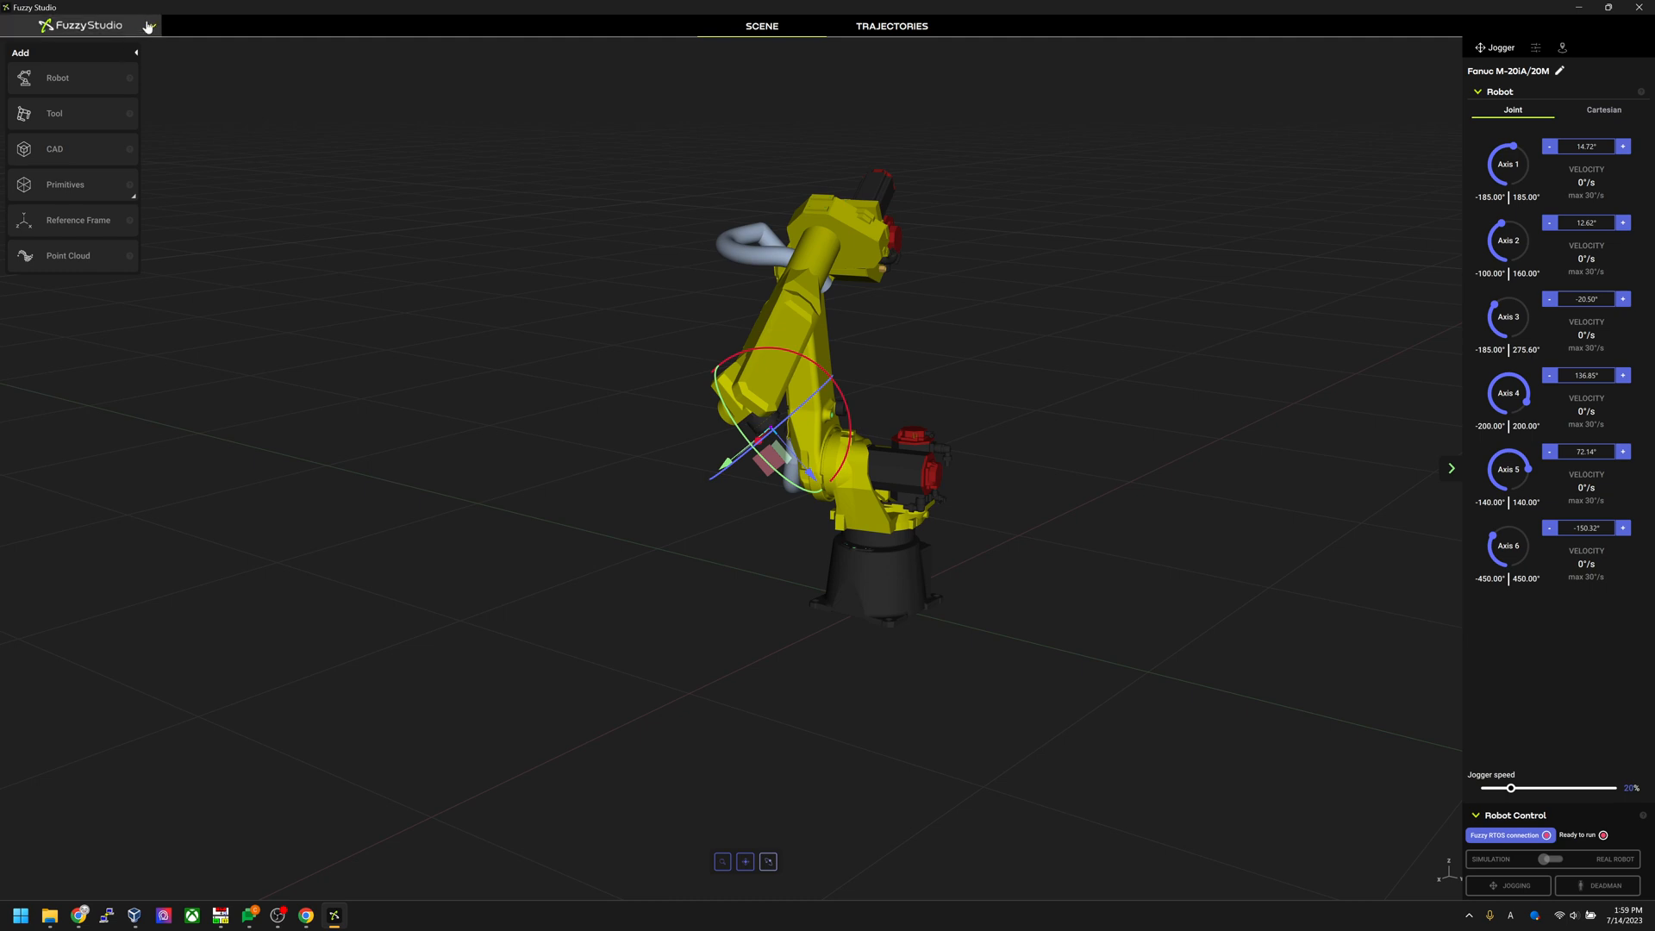
- Open the Scene Tree tool, place its window beside the robot and expand the World node
{"action": "left_click", "coordinate": [102, 28]}
{"action": "mouse_move", "coordinate": [69, 225]}
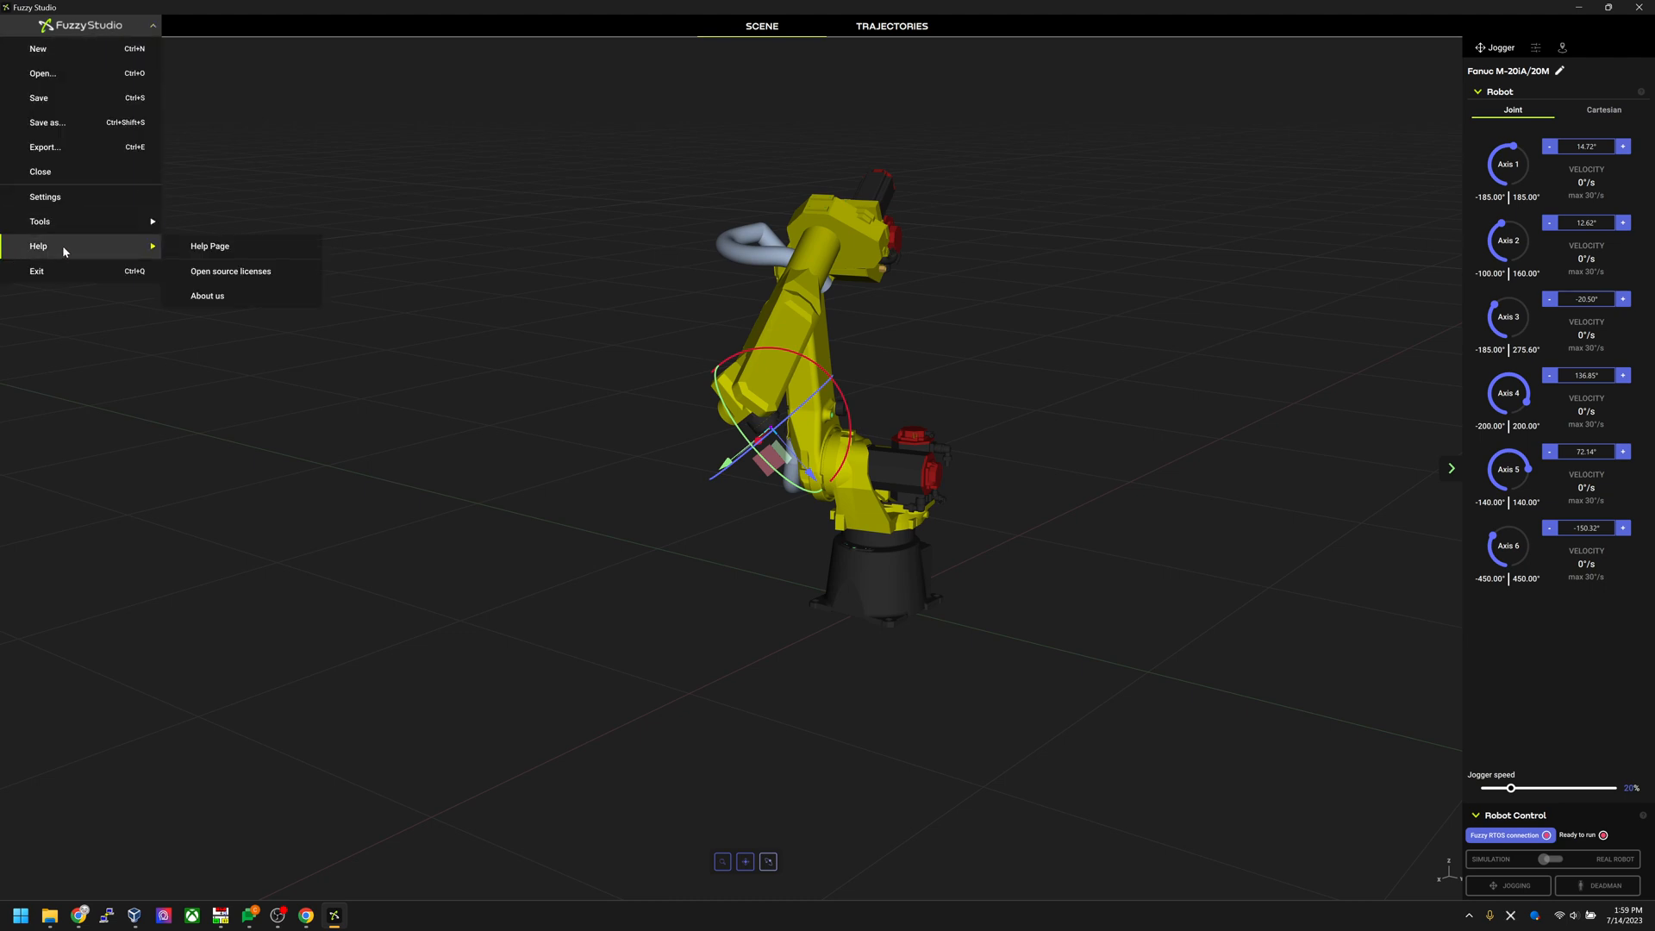
{"action": "left_click", "coordinate": [264, 222]}
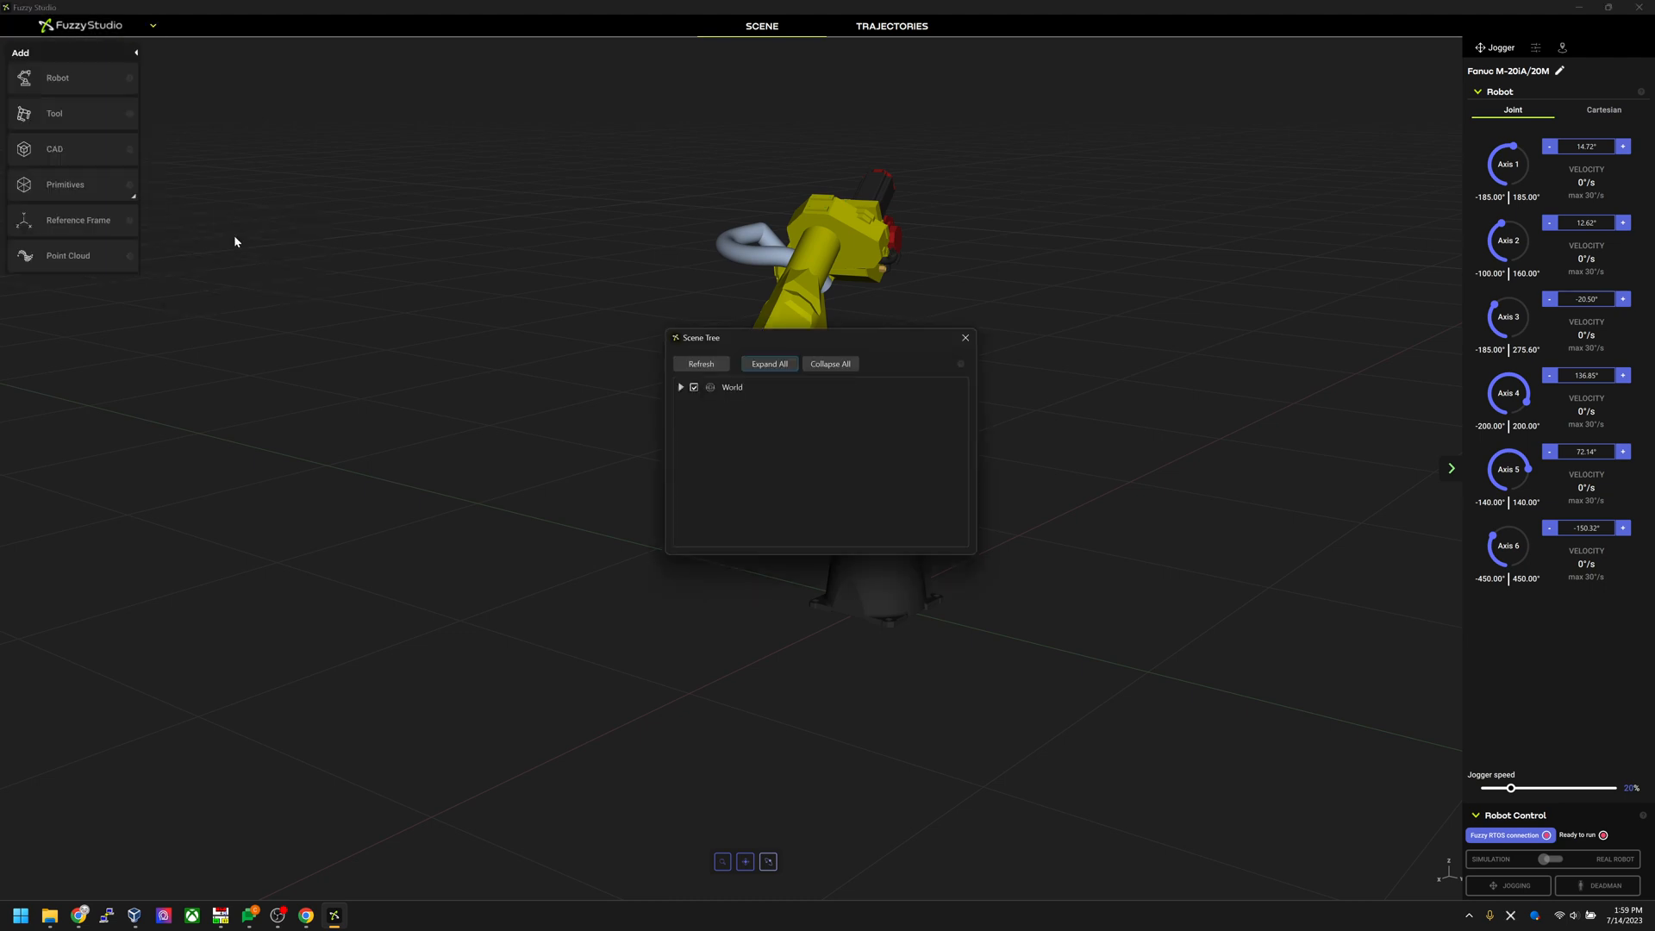
{"action": "left_click_drag", "start_coordinate": [798, 349], "coordinate": [1197, 188]}
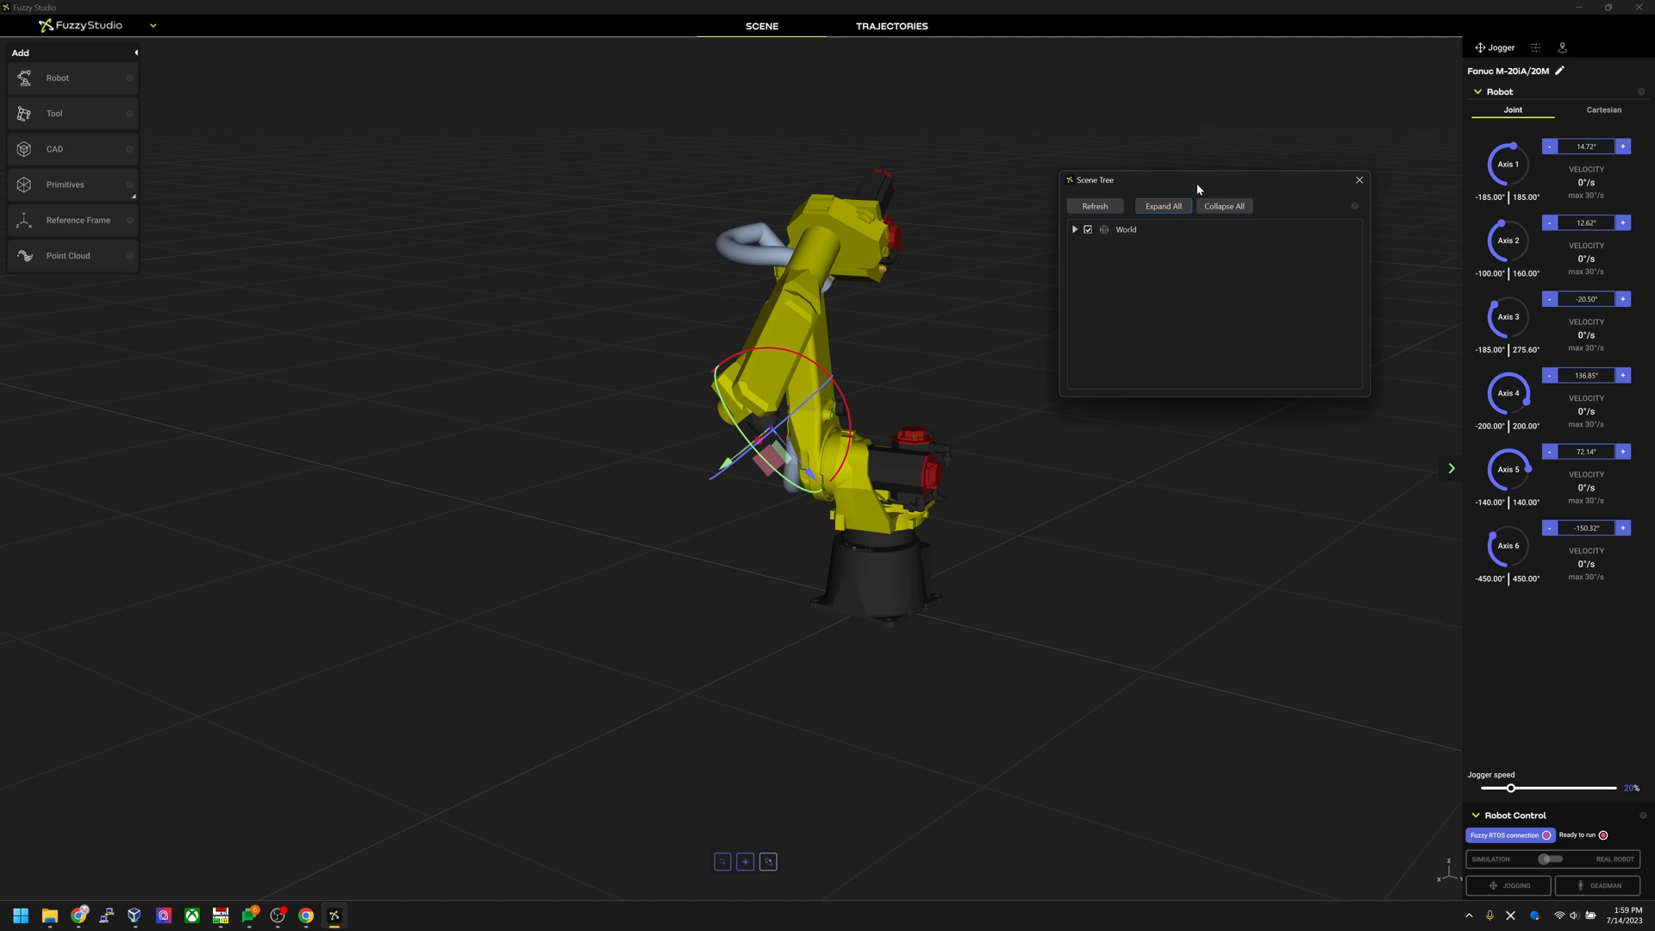
{"action": "left_click", "coordinate": [1076, 229]}
- Add a reference frame to the scene and select the frame, the robot and World in turn in the Scene Tree
{"action": "left_click", "coordinate": [95, 231]}
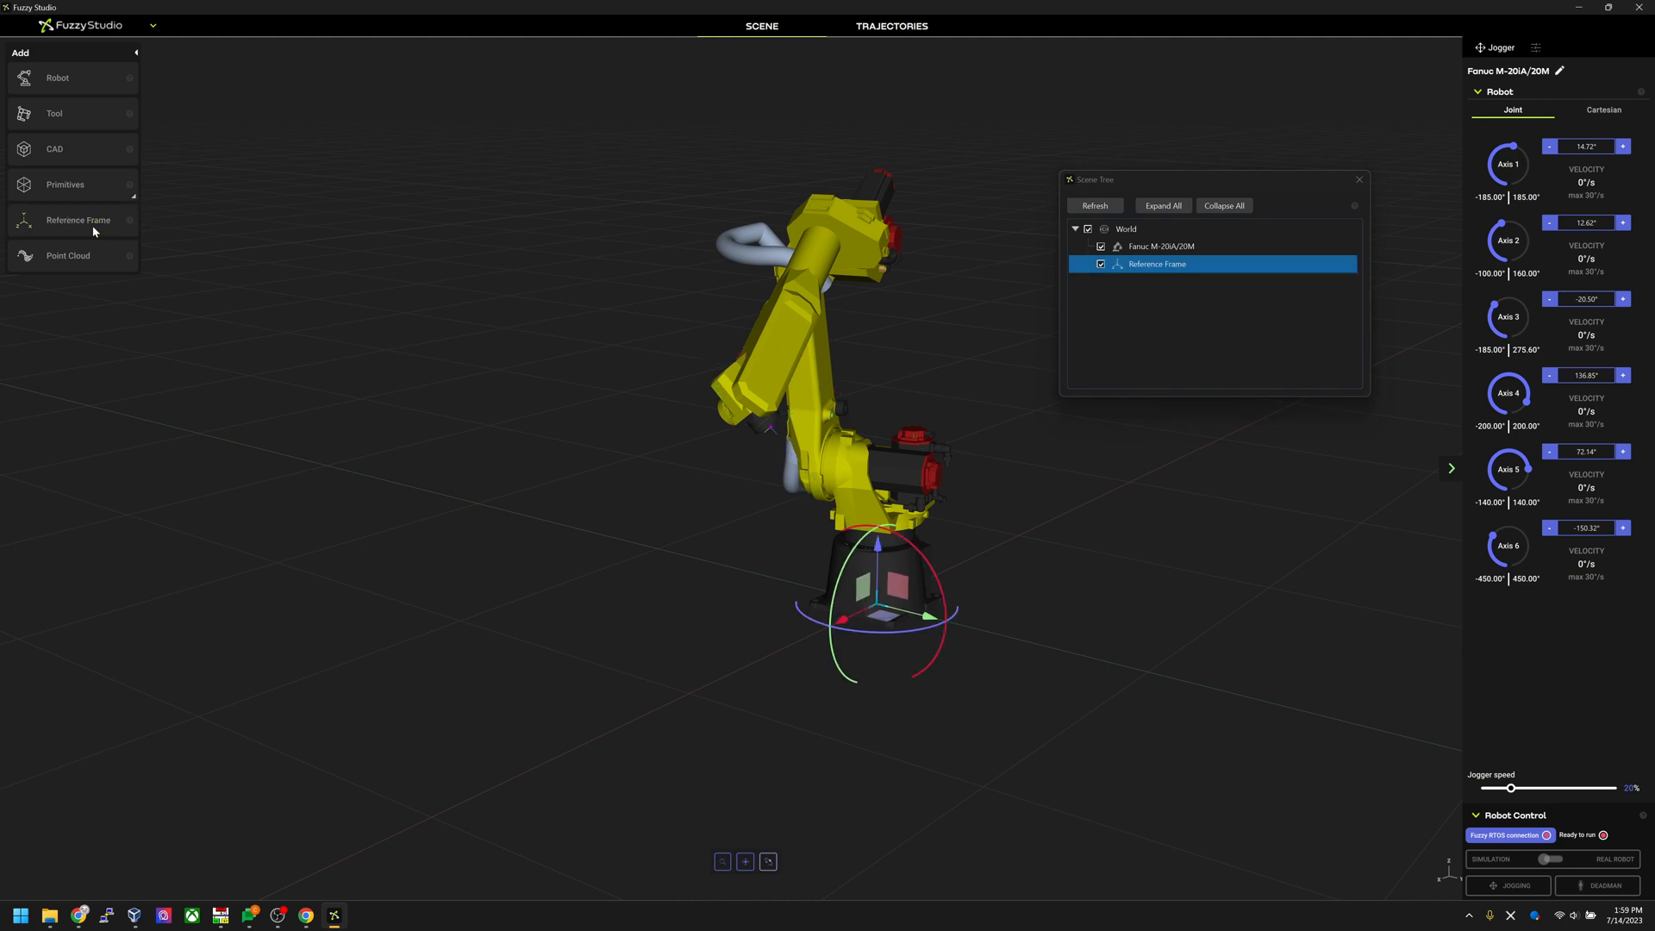
{"action": "left_click", "coordinate": [1172, 250]}
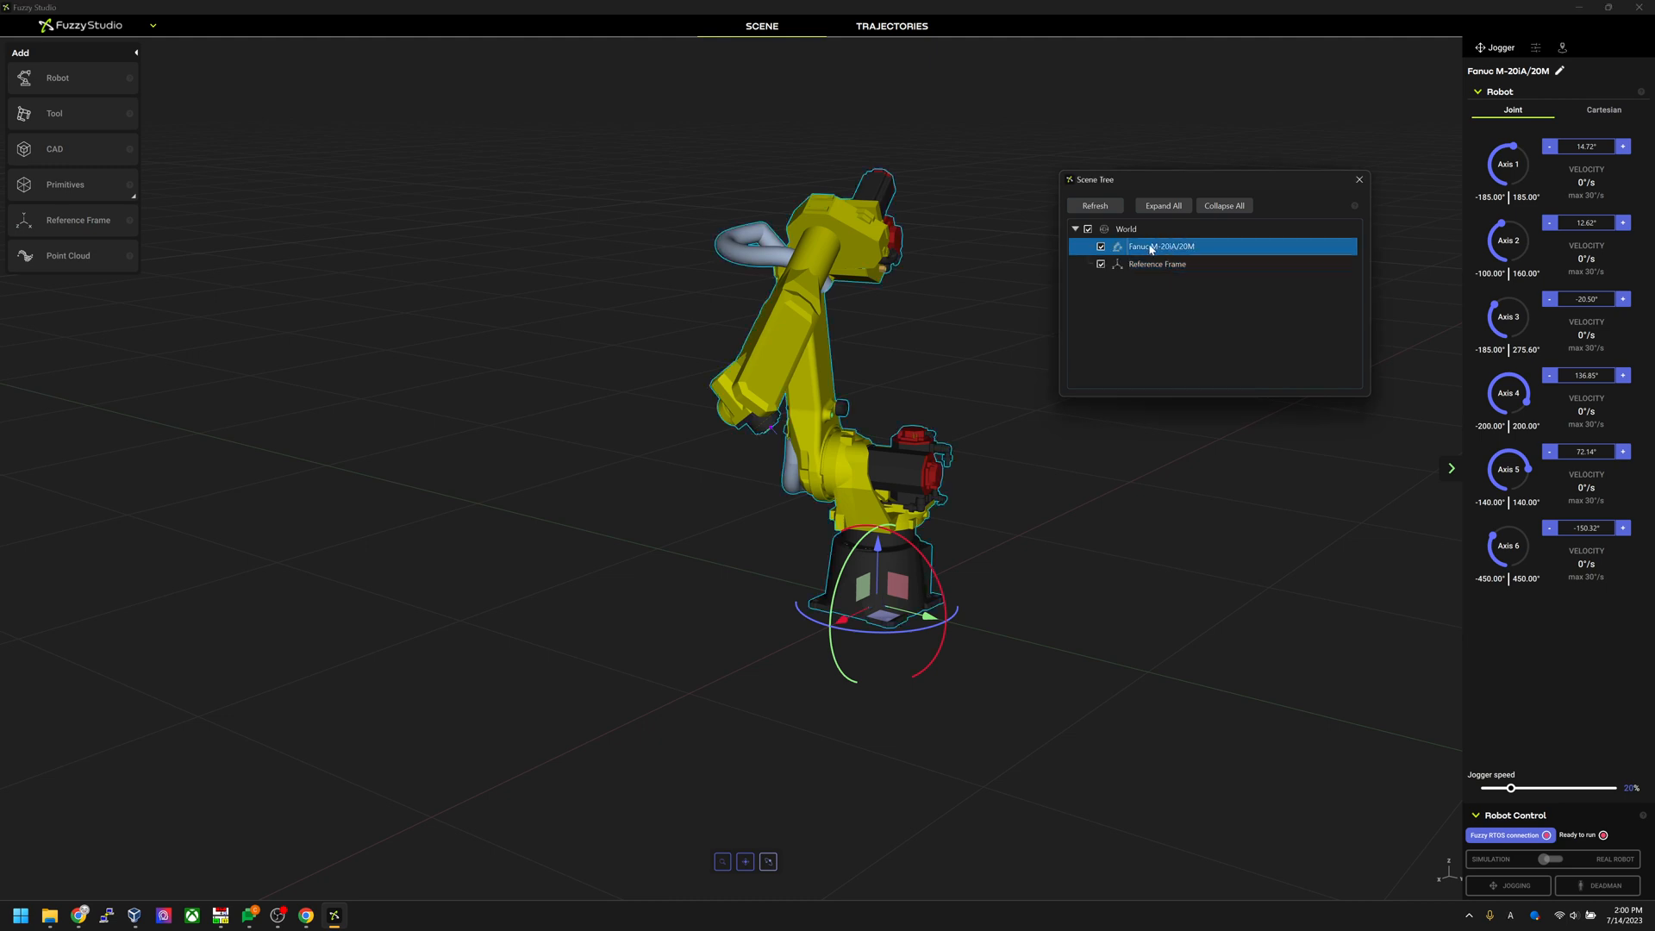
{"action": "left_click", "coordinate": [1162, 264]}
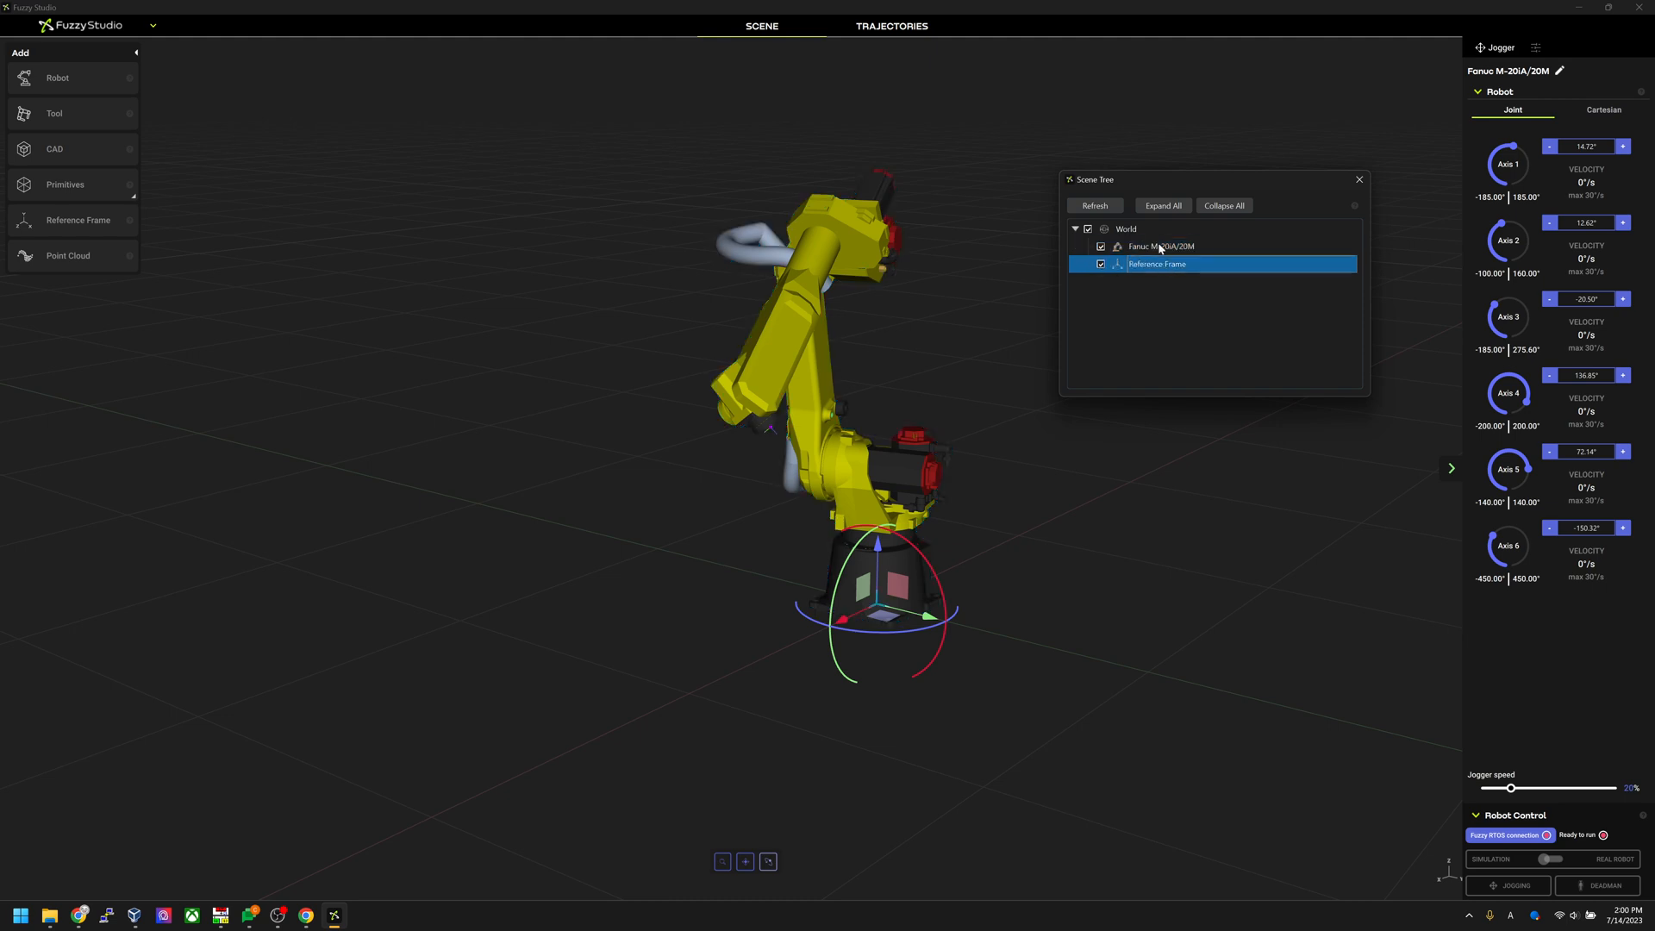
{"action": "left_click", "coordinate": [1159, 249]}
{"action": "double_click", "coordinate": [1152, 230]}
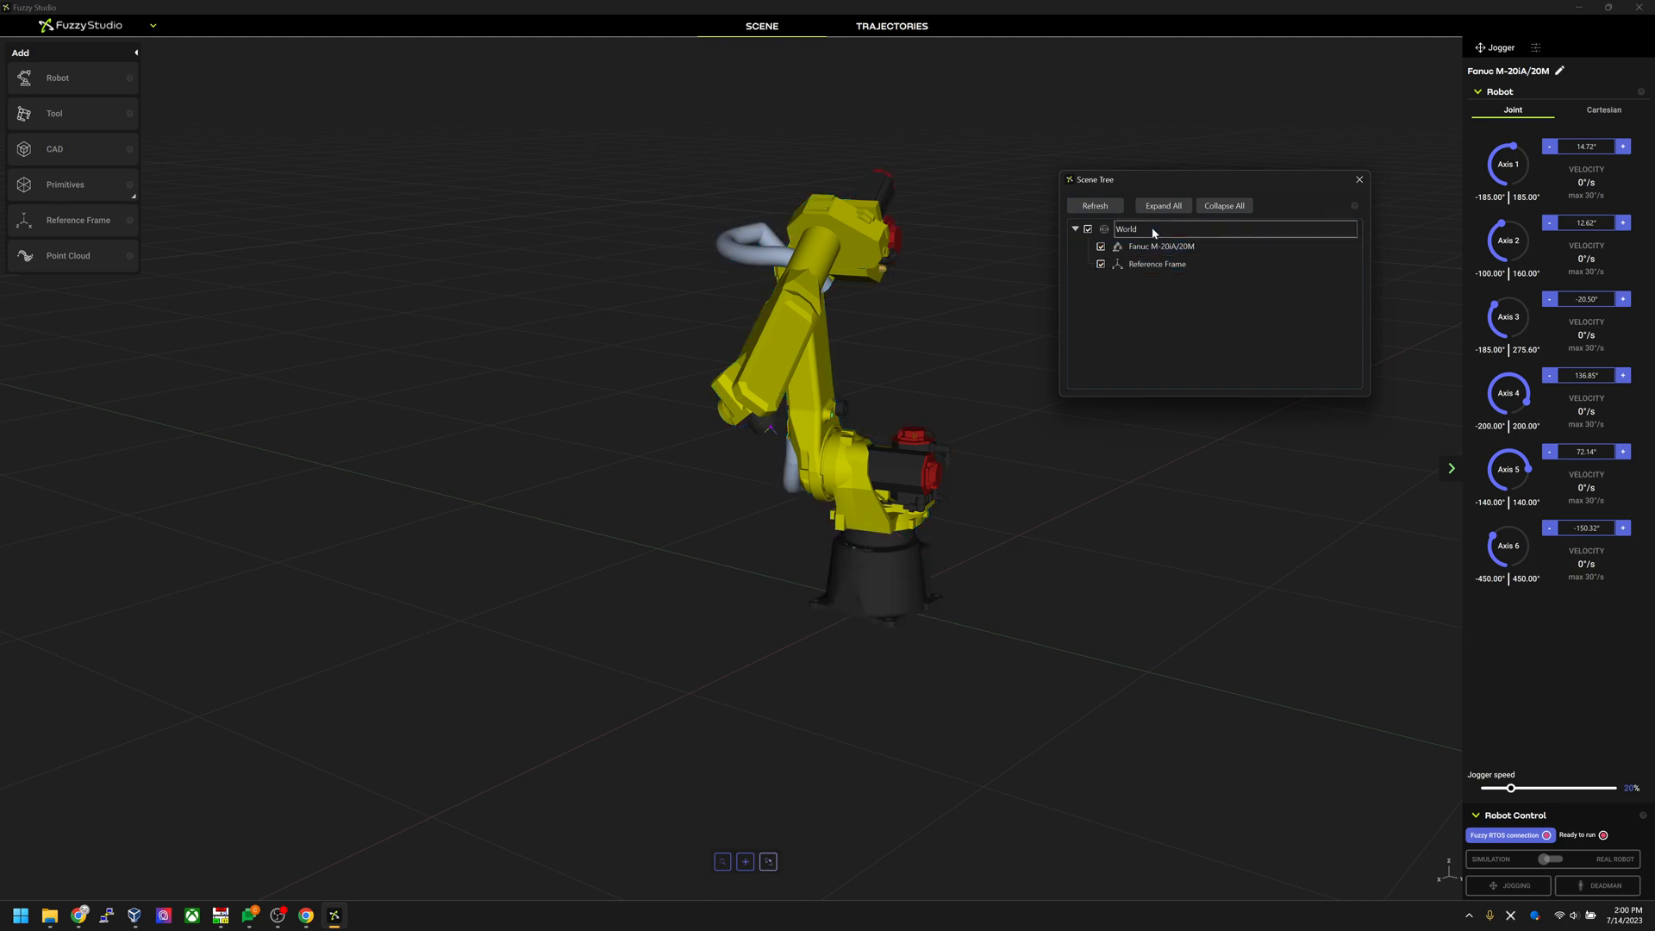
{"action": "left_click", "coordinate": [1109, 264]}
- Uncheck the Fanuc M-20iA/20M in the Scene Tree and try to select the robot in the 3D view
{"action": "left_click", "coordinate": [1110, 250]}
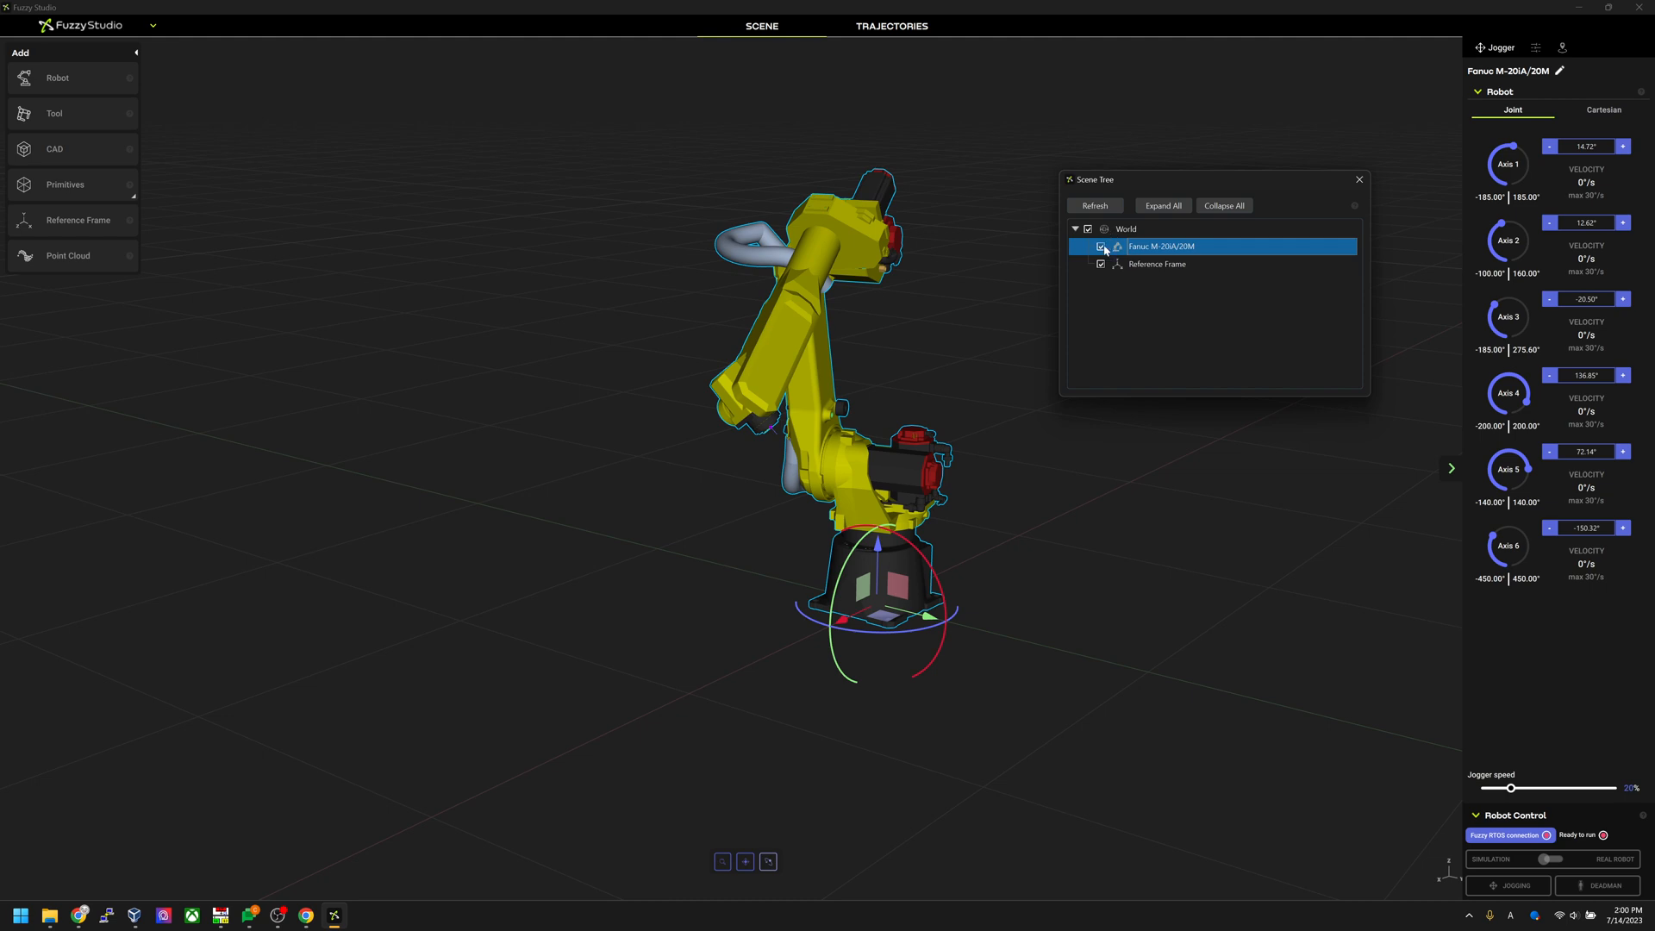
{"action": "left_click", "coordinate": [1101, 247]}
{"action": "left_click", "coordinate": [776, 564]}
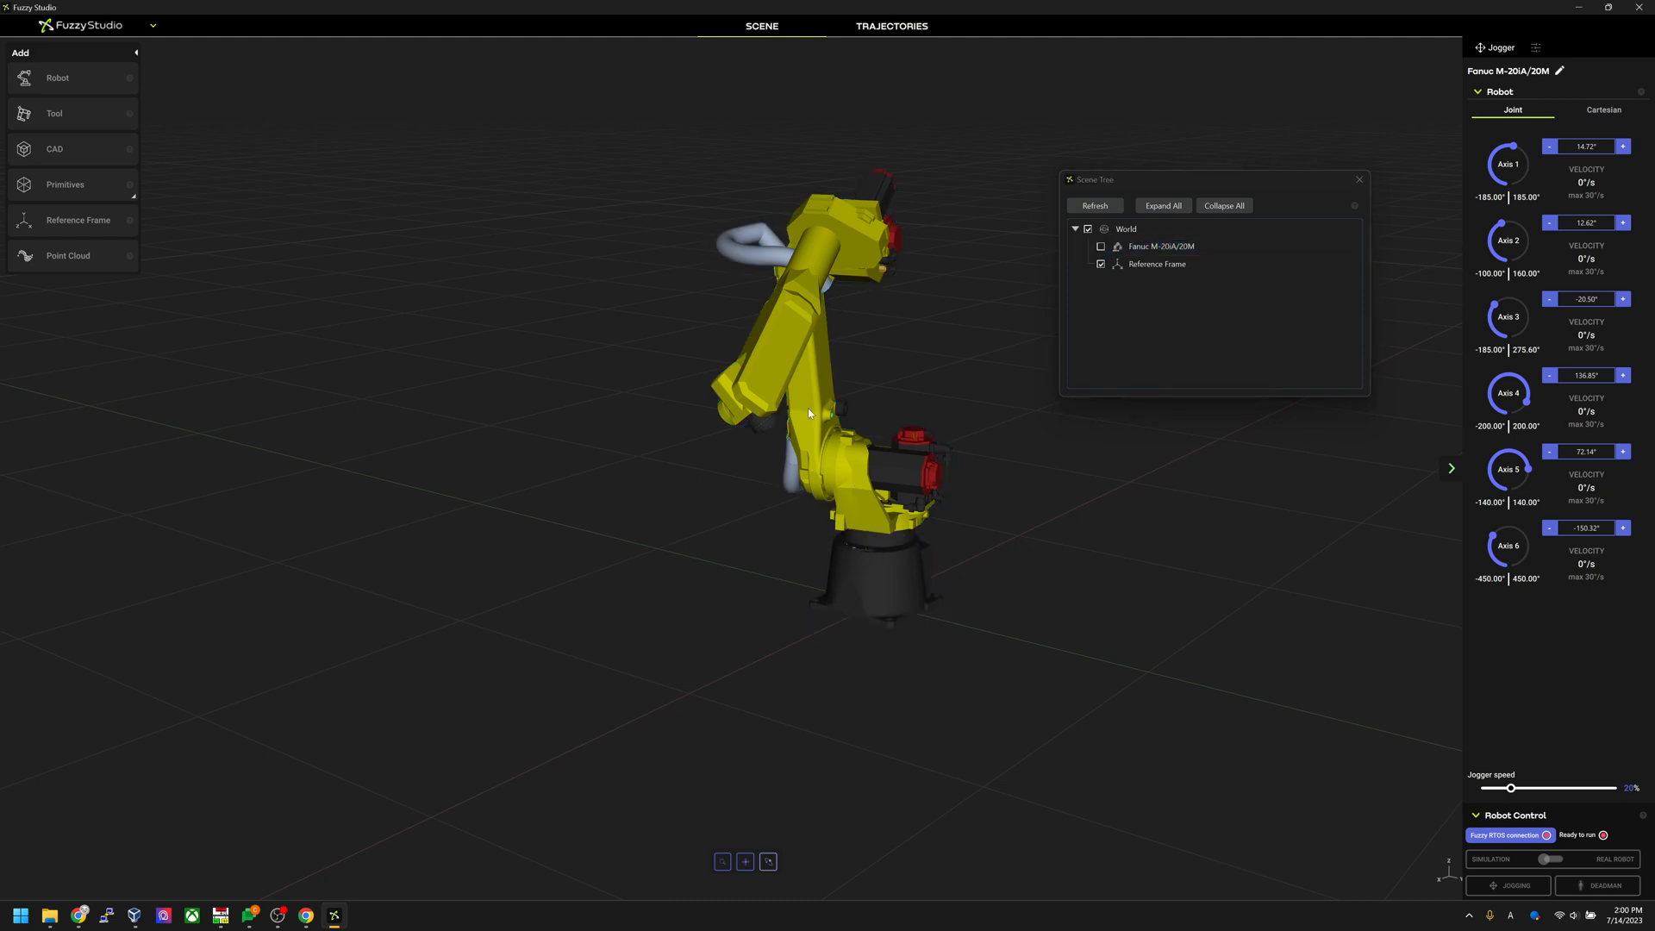
{"action": "left_click_drag", "start_coordinate": [807, 403], "coordinate": [587, 422]}
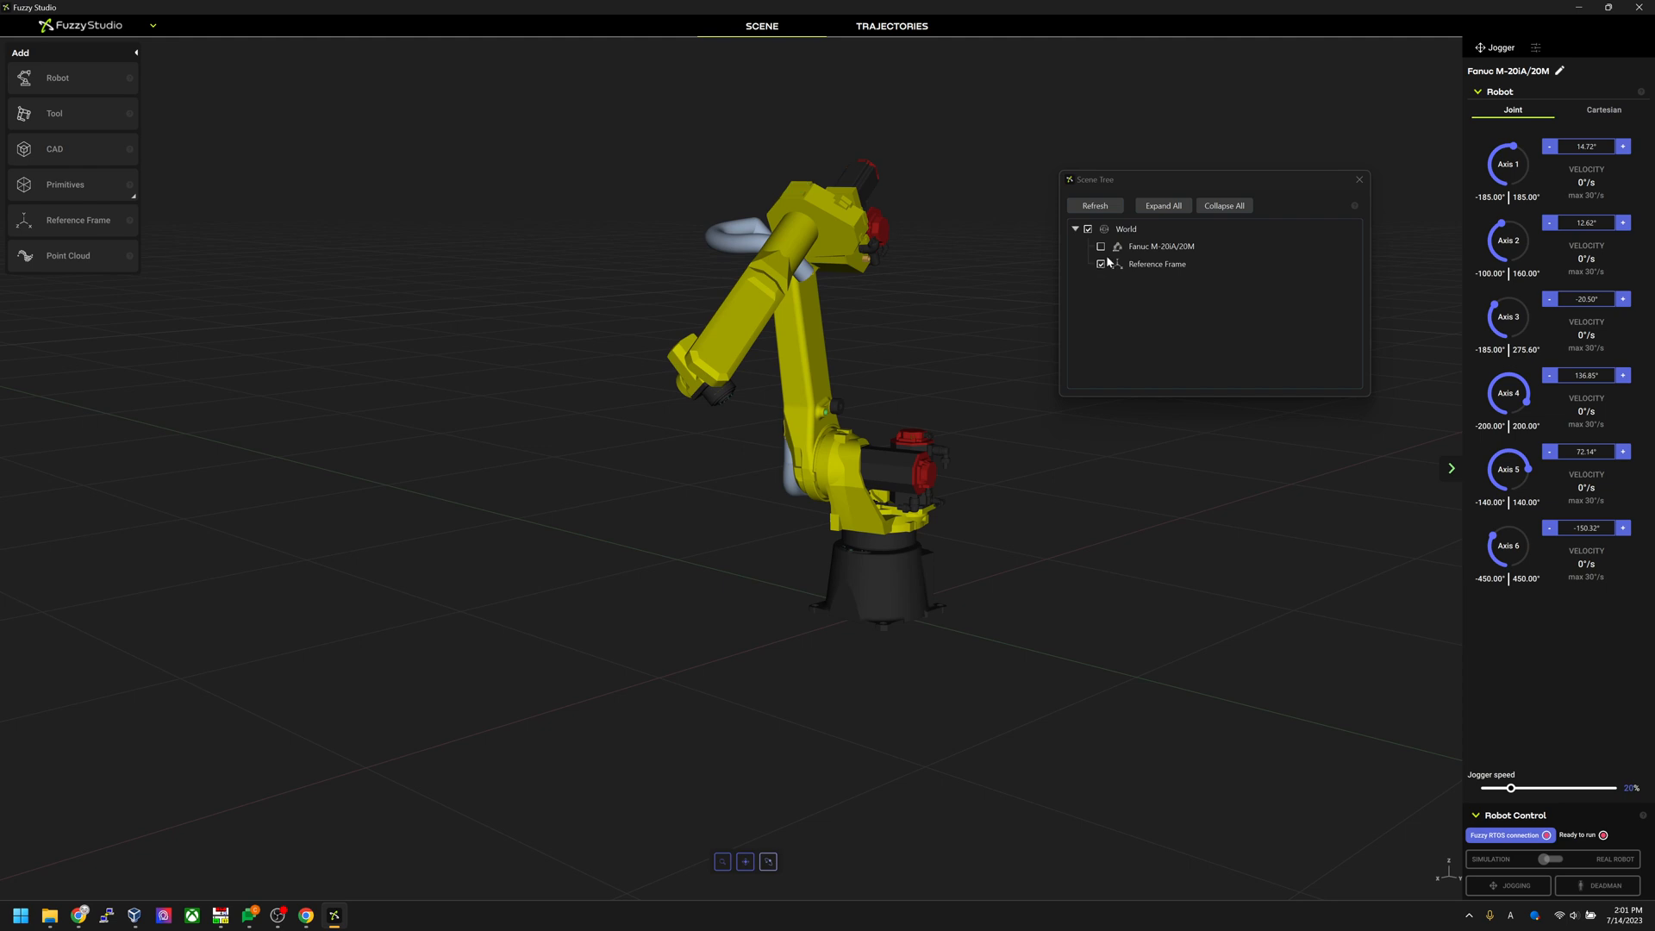
- Toggle the Fanuc M-20iA/20M in the Scene Tree, leave it checked and close the Scene Tree
{"action": "left_click", "coordinate": [1100, 250]}
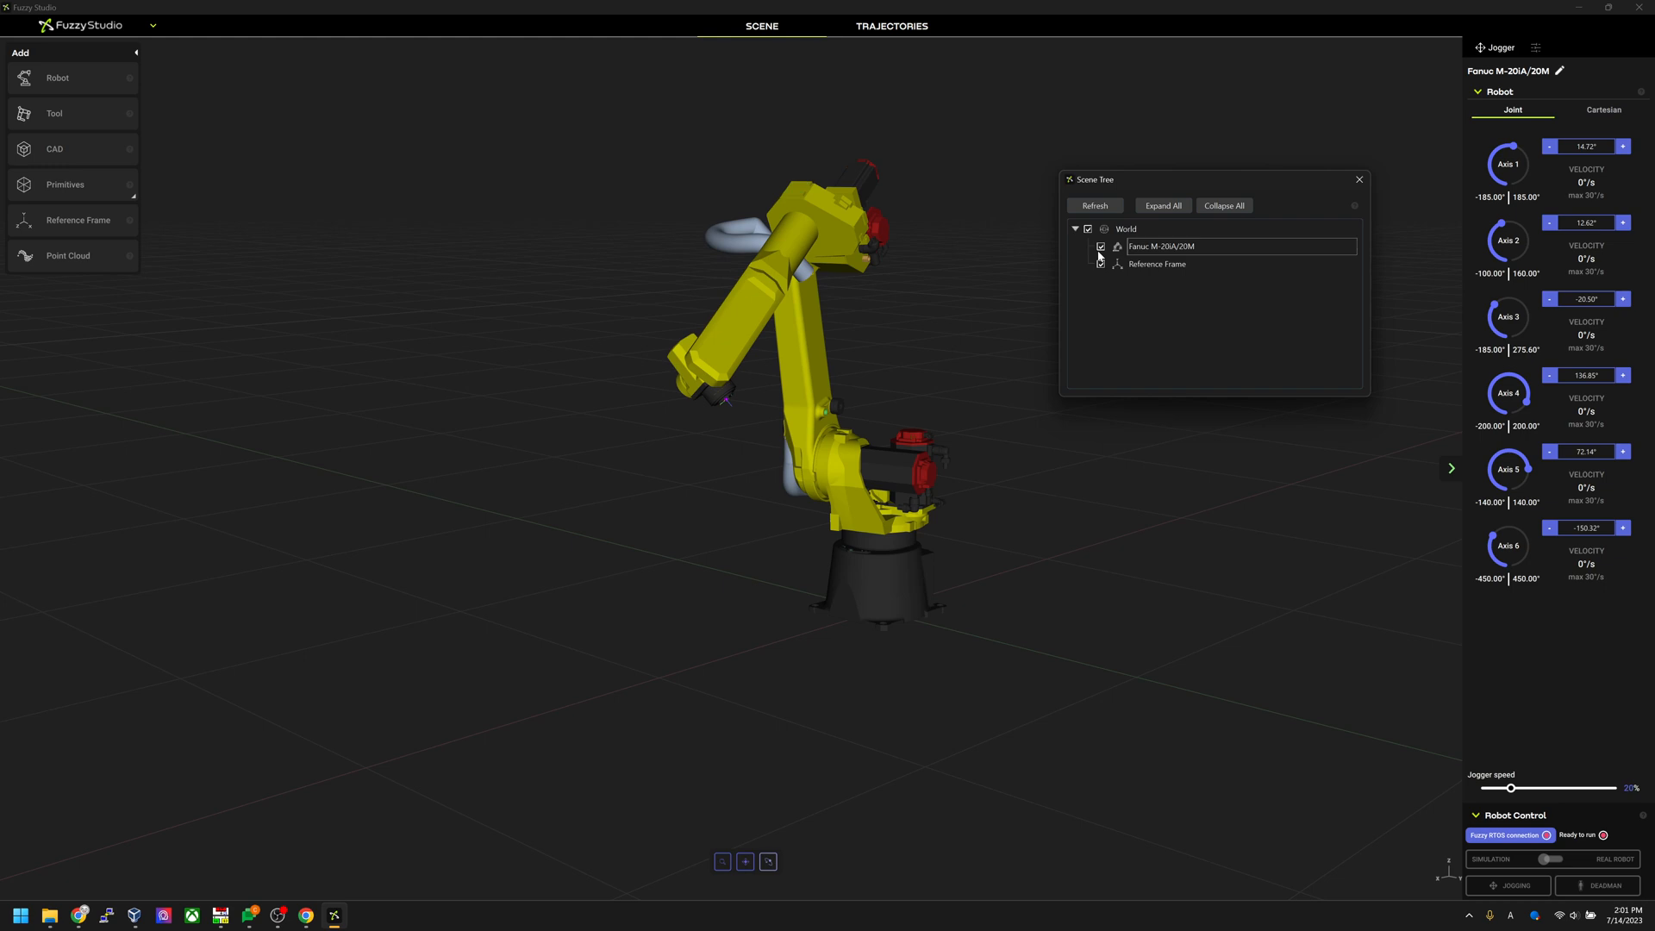
{"action": "left_click", "coordinate": [1098, 255]}
{"action": "left_click", "coordinate": [1101, 249]}
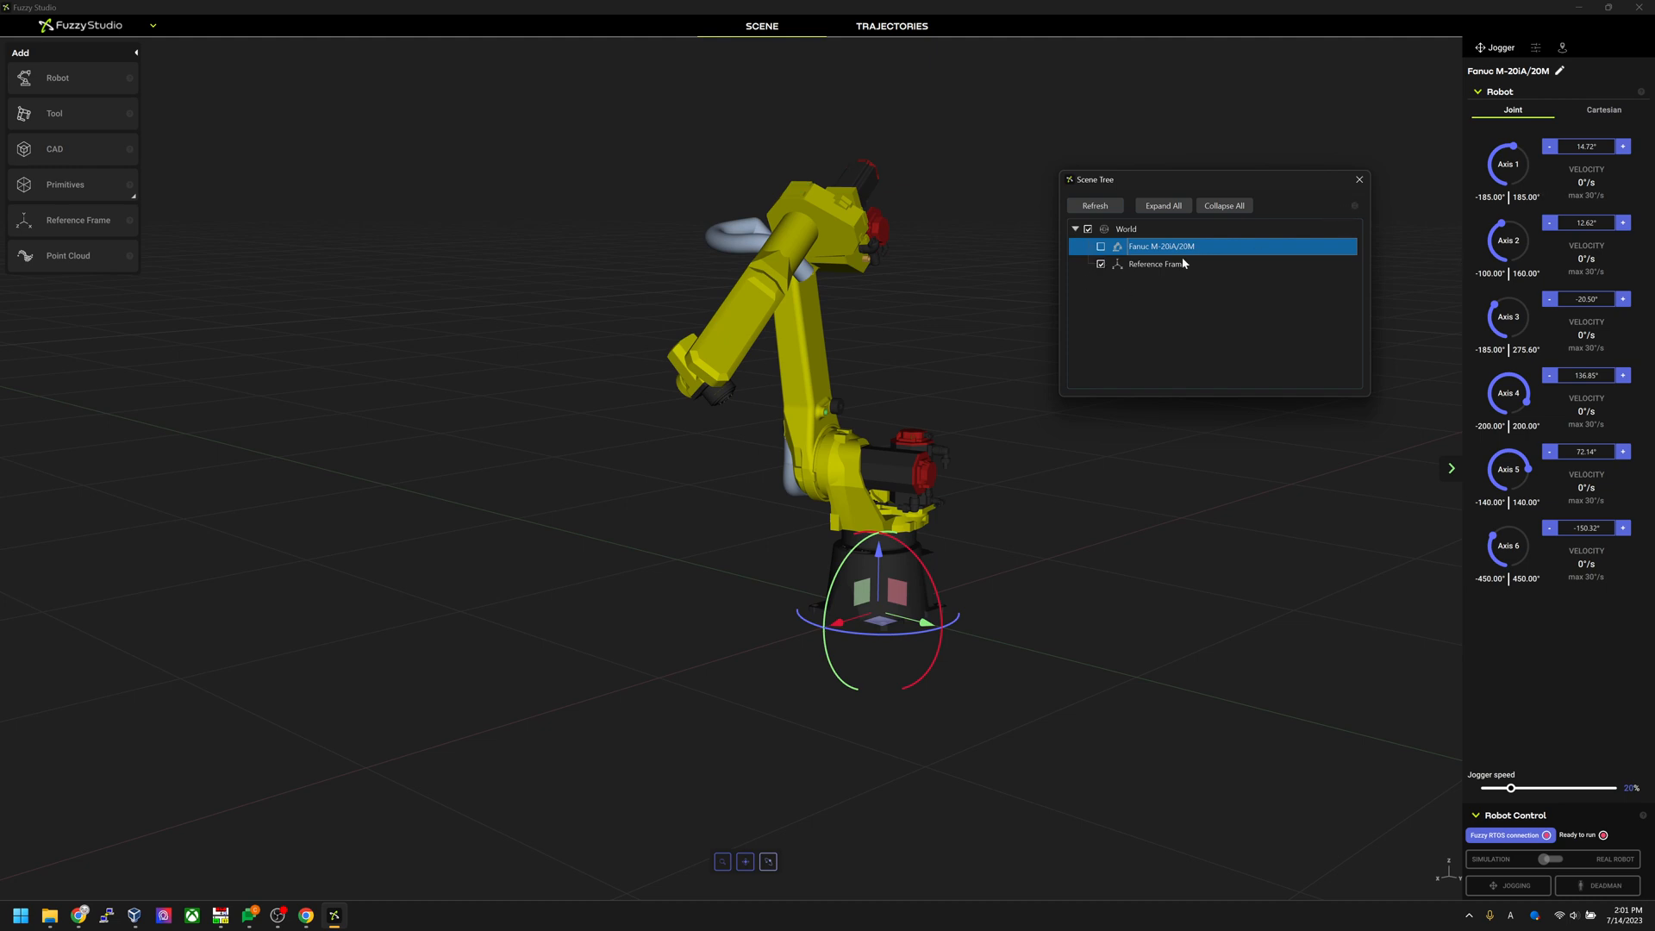
{"action": "left_click", "coordinate": [1101, 246]}
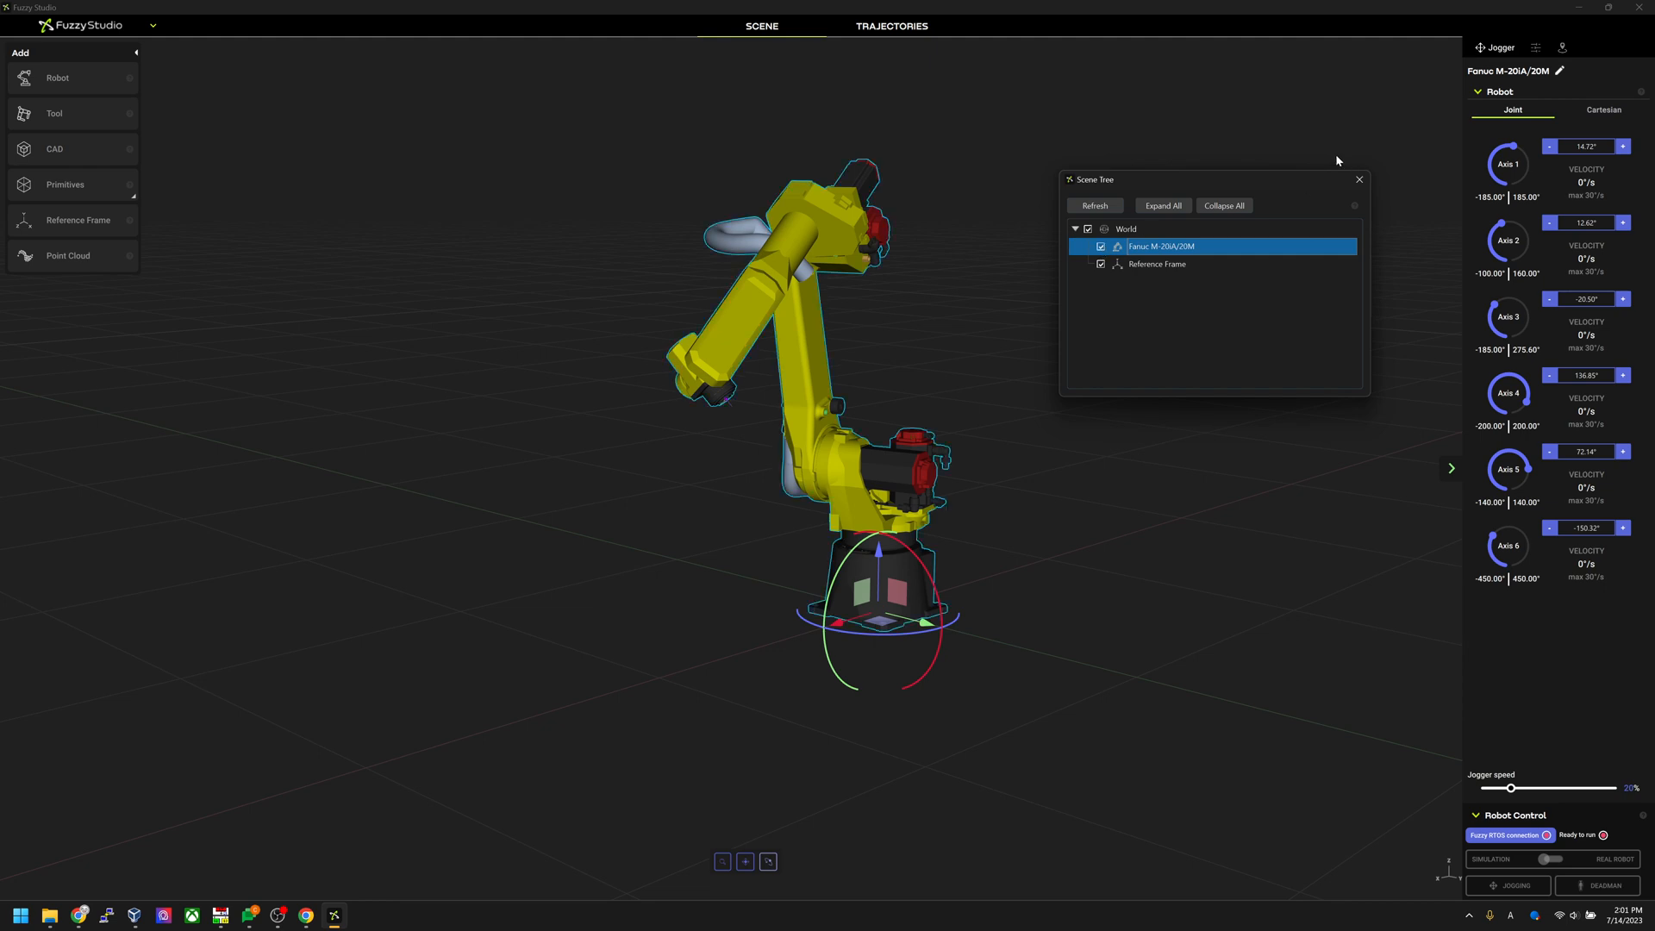
{"action": "left_click", "coordinate": [1359, 179]}
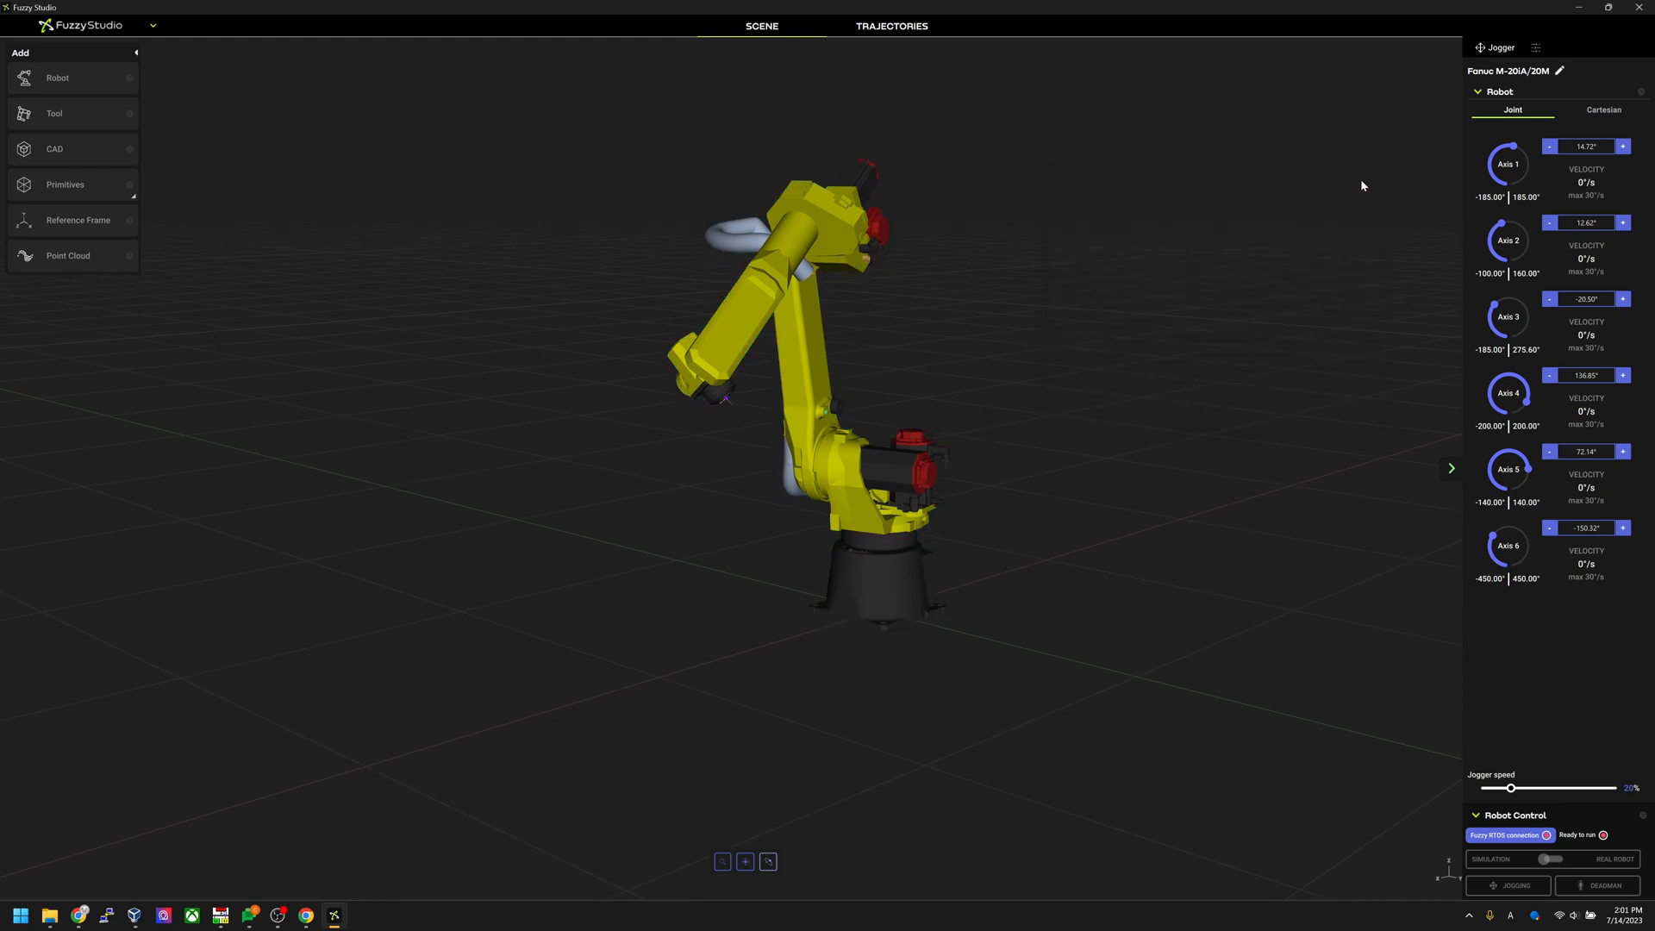
- Add the custom Tip Tool from the tool library to the robot flange and inspect its tip up close
{"action": "left_click", "coordinate": [82, 123]}
{"action": "mouse_move", "coordinate": [668, 246]}
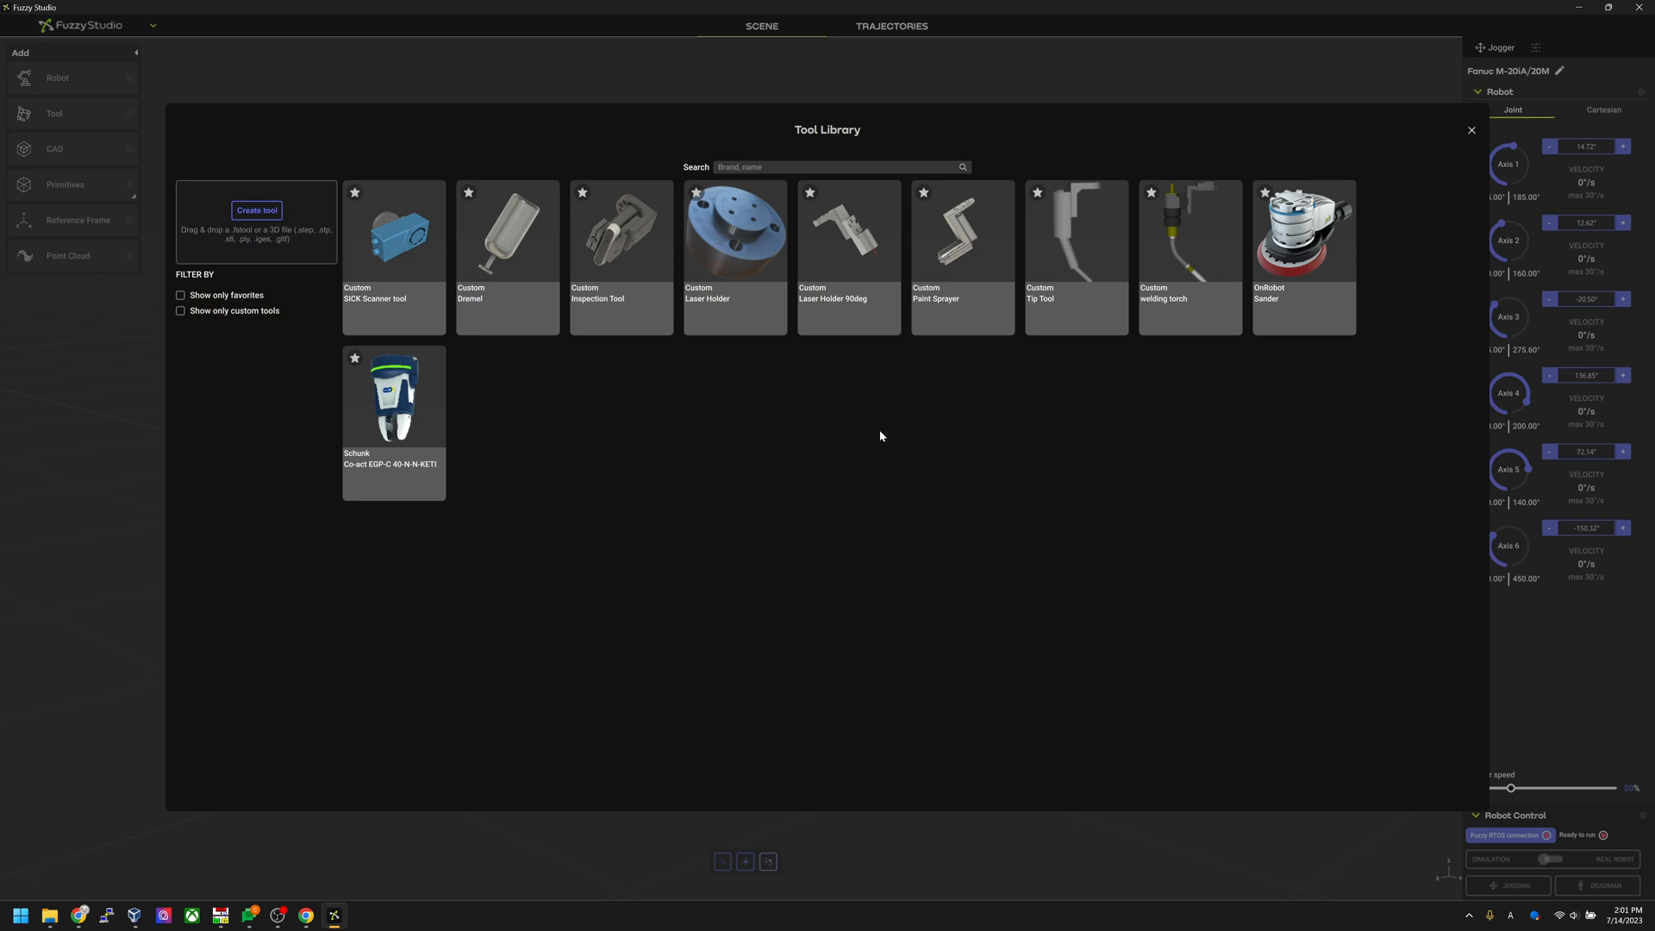
{"action": "left_click", "coordinate": [1062, 264]}
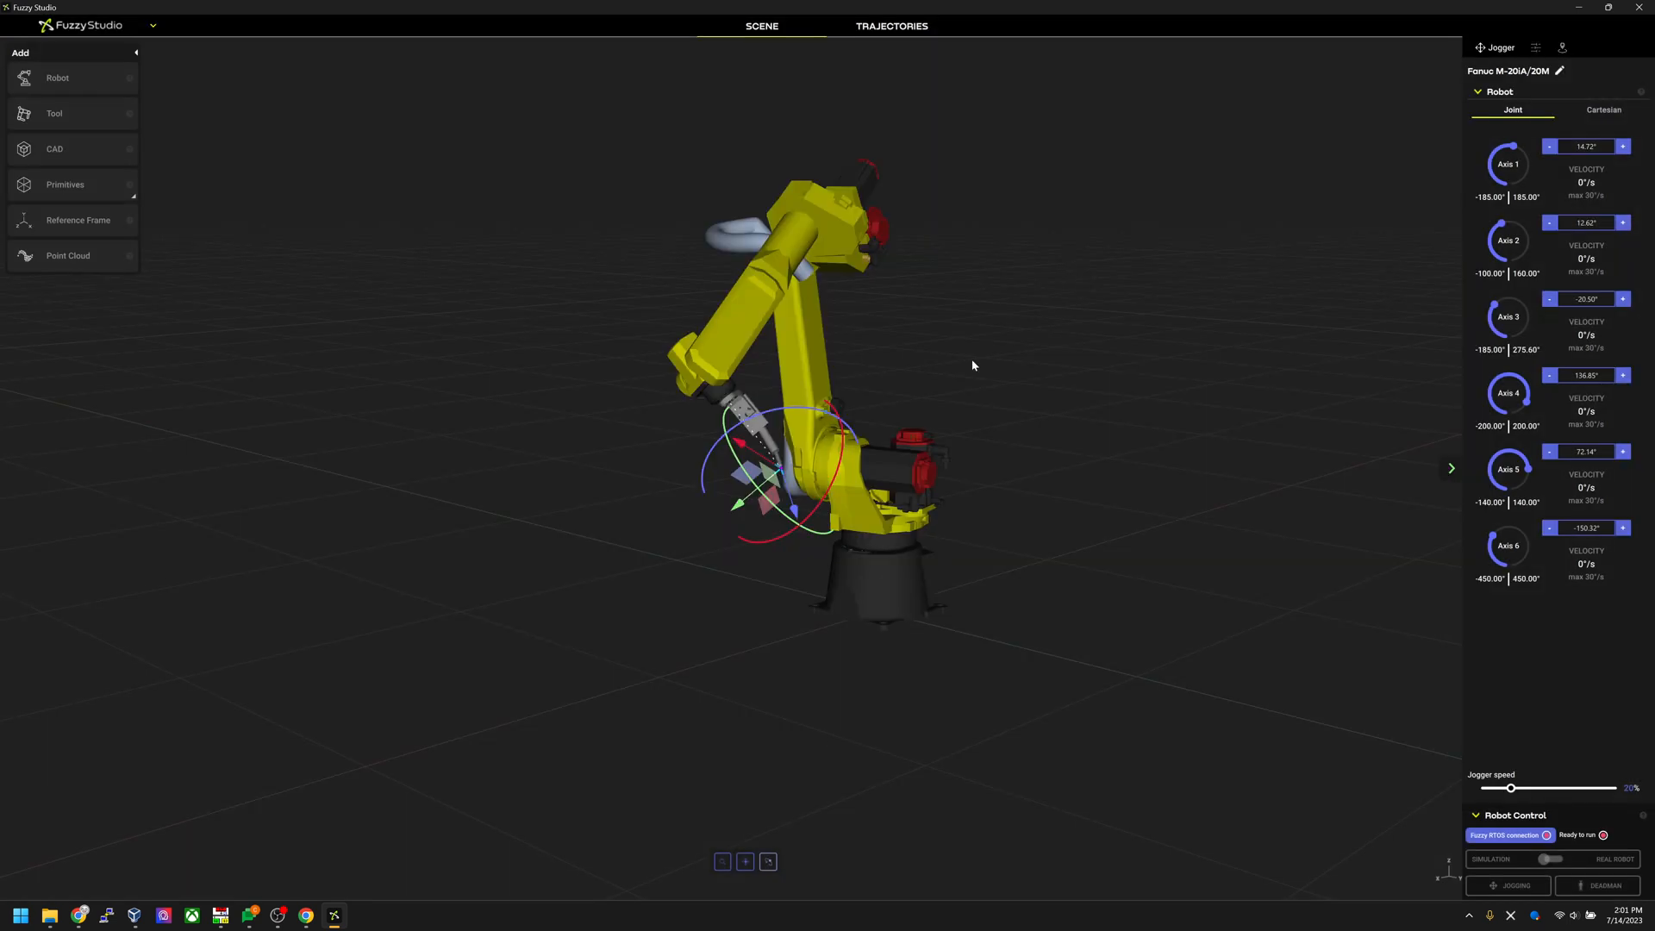
{"action": "scroll", "coordinate": [944, 513], "scroll_direction": "down", "scroll_amount": 2}
{"action": "scroll", "coordinate": [954, 503], "scroll_direction": "up", "scroll_amount": 3}
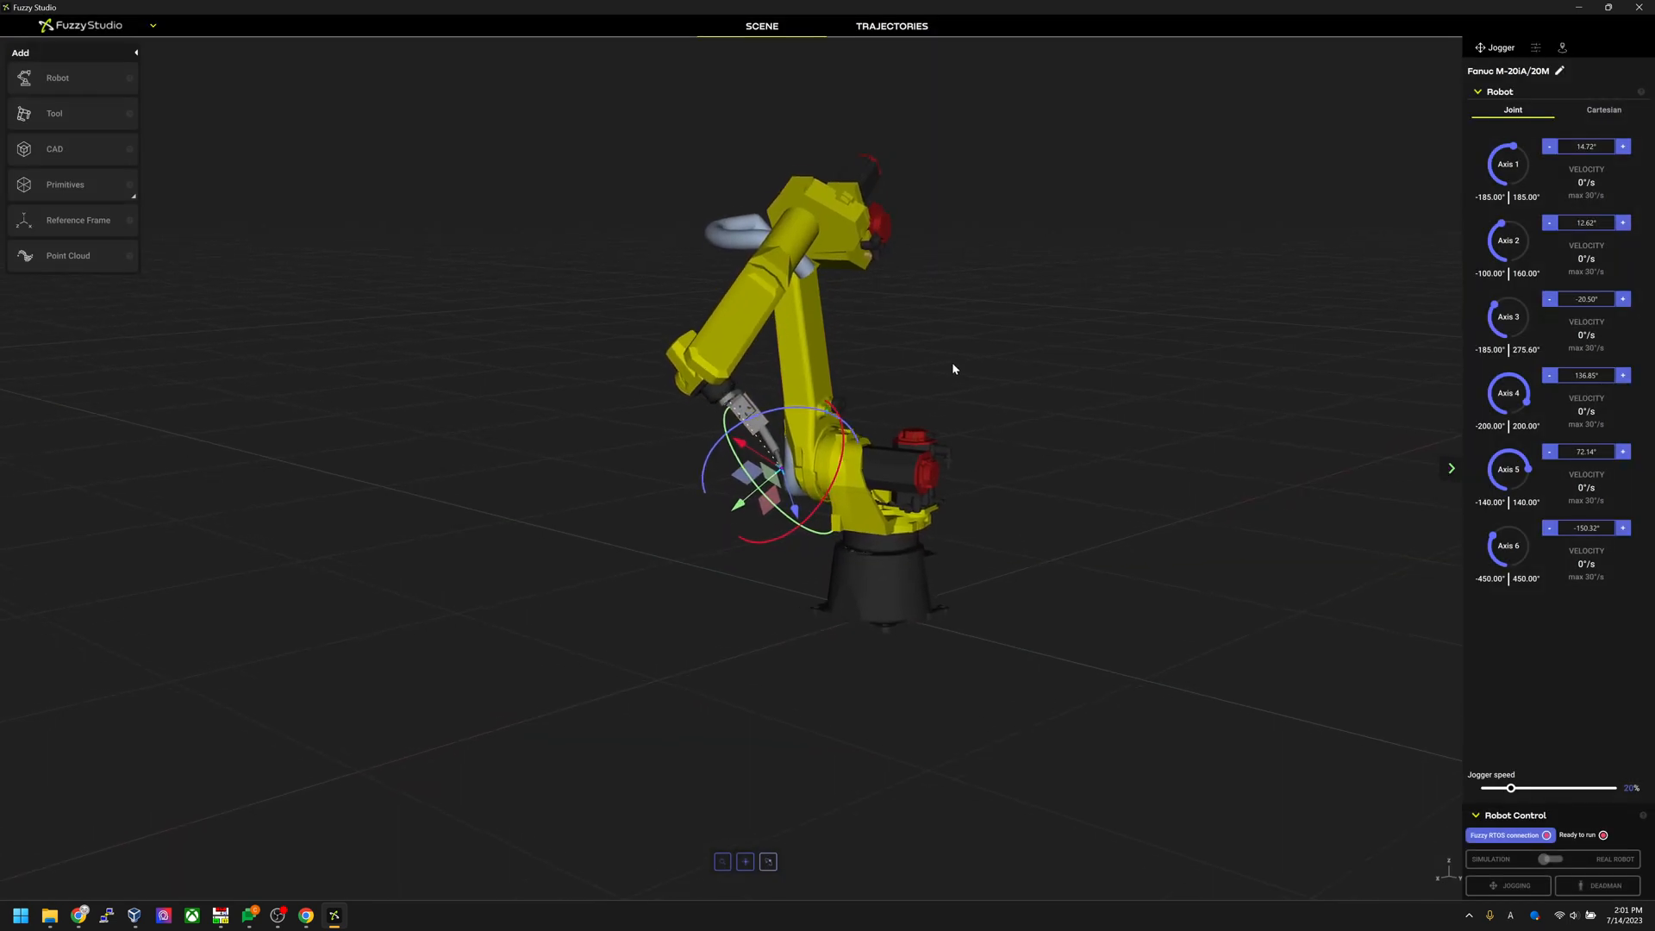
{"action": "middle_click_drag", "start_coordinate": [952, 369], "coordinate": [910, 252]}
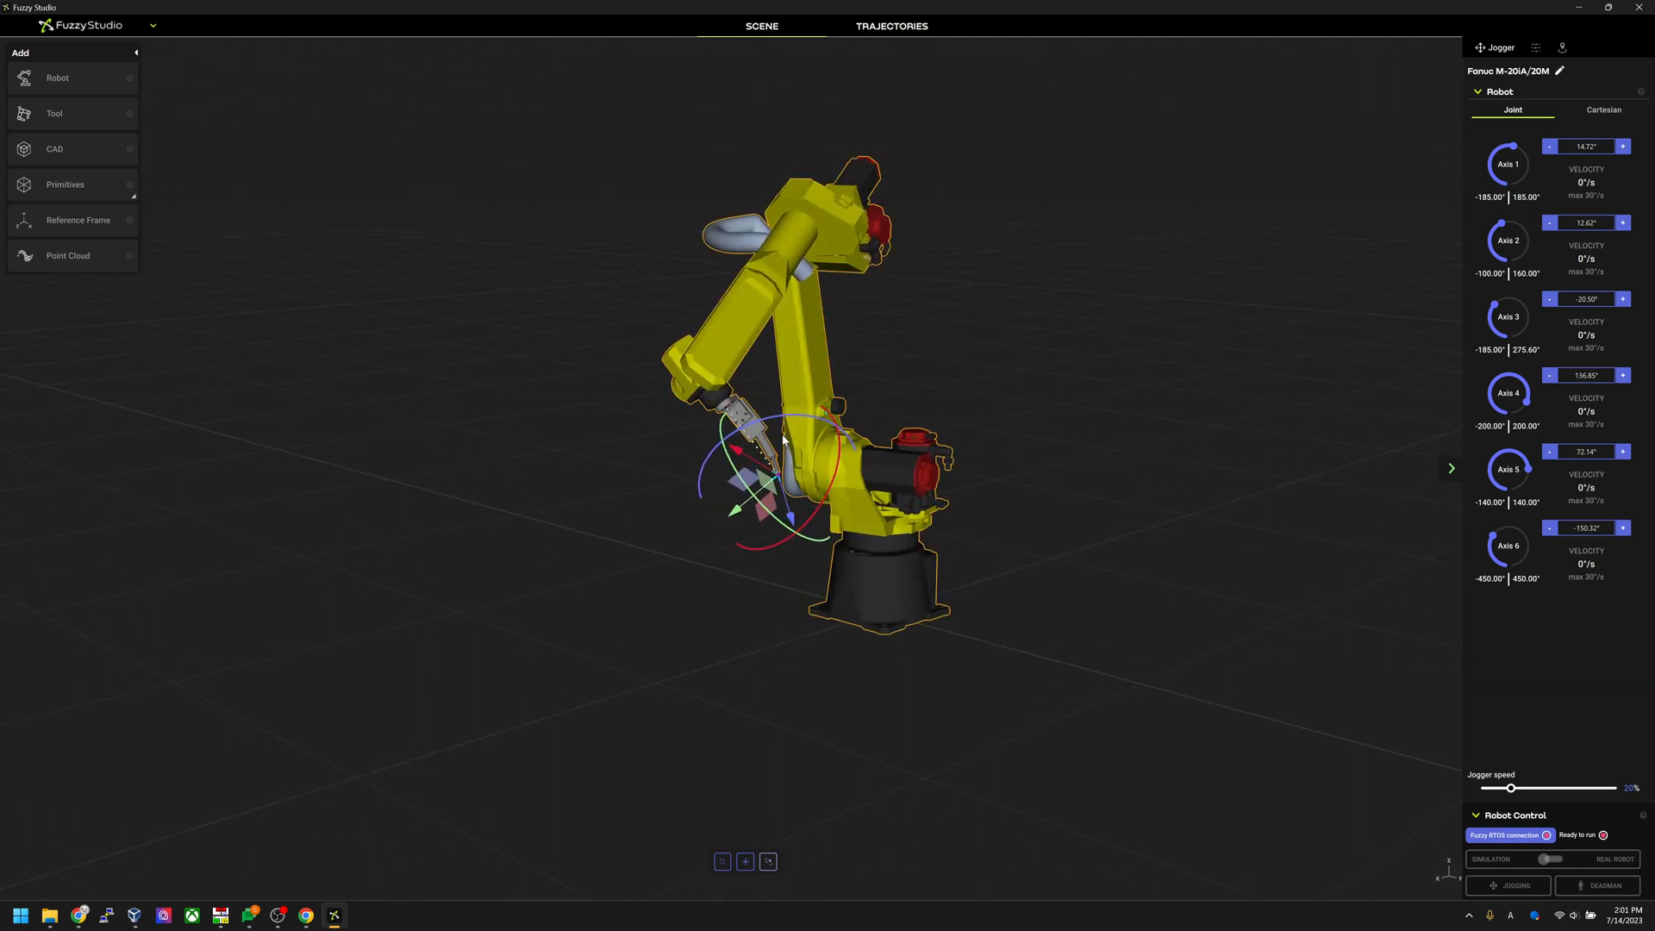
{"action": "scroll", "coordinate": [725, 478], "scroll_direction": "up", "scroll_amount": 5}
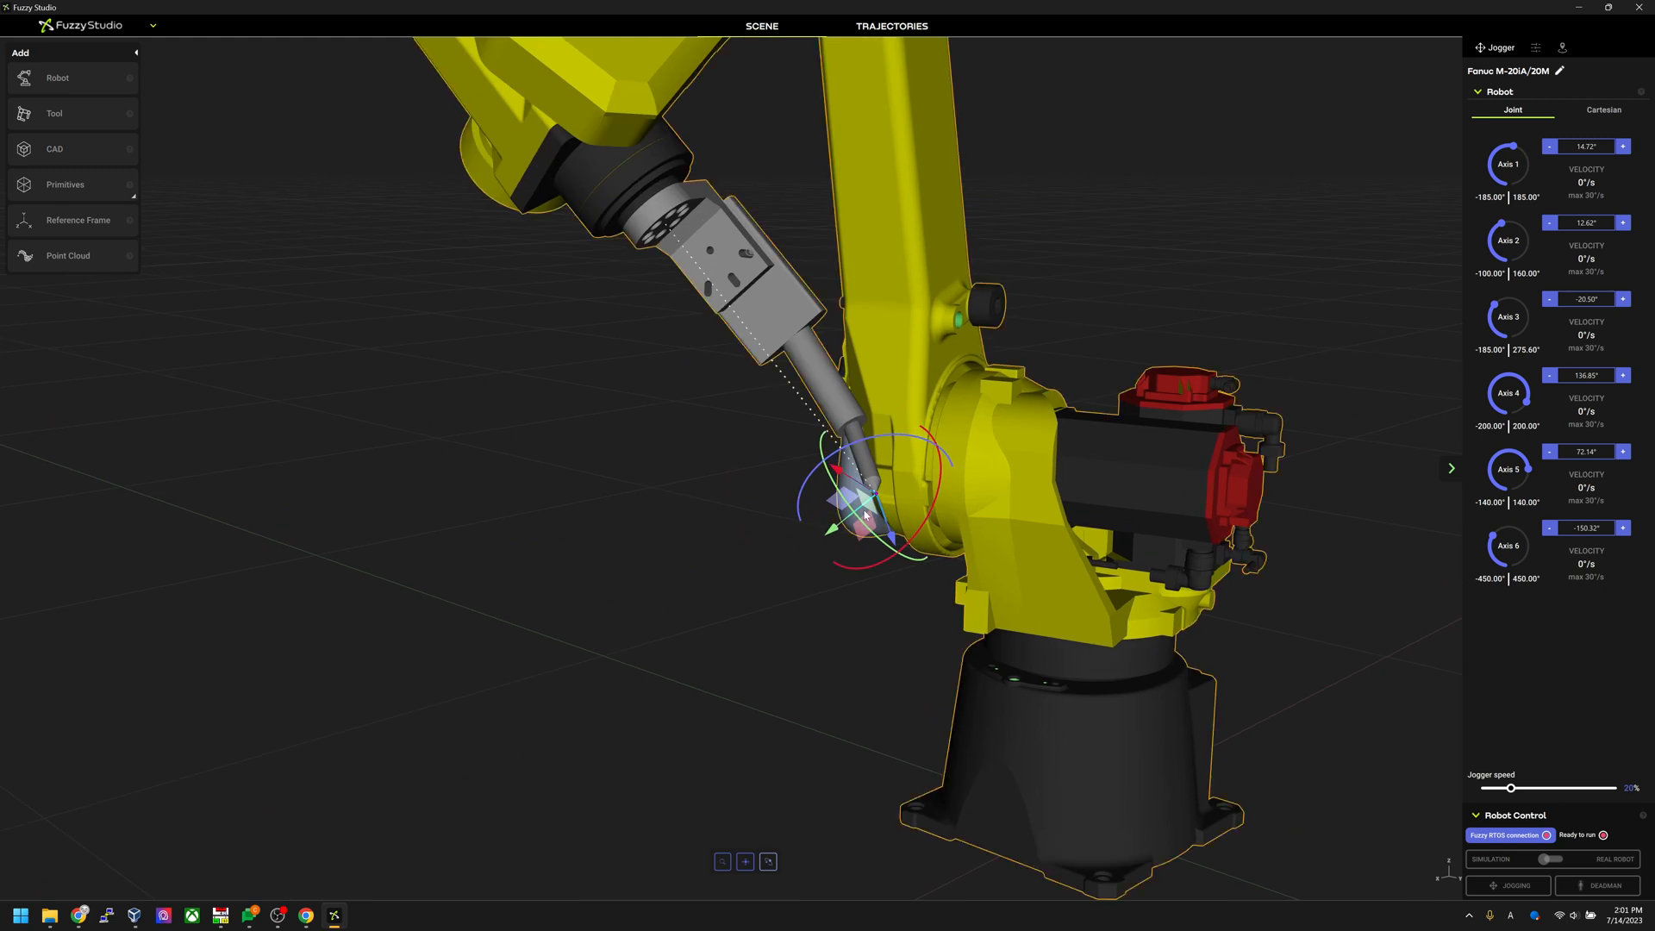
{"action": "scroll", "coordinate": [865, 514], "scroll_direction": "down", "scroll_amount": 5}
{"action": "scroll", "coordinate": [661, 270], "scroll_direction": "up", "scroll_amount": 5}
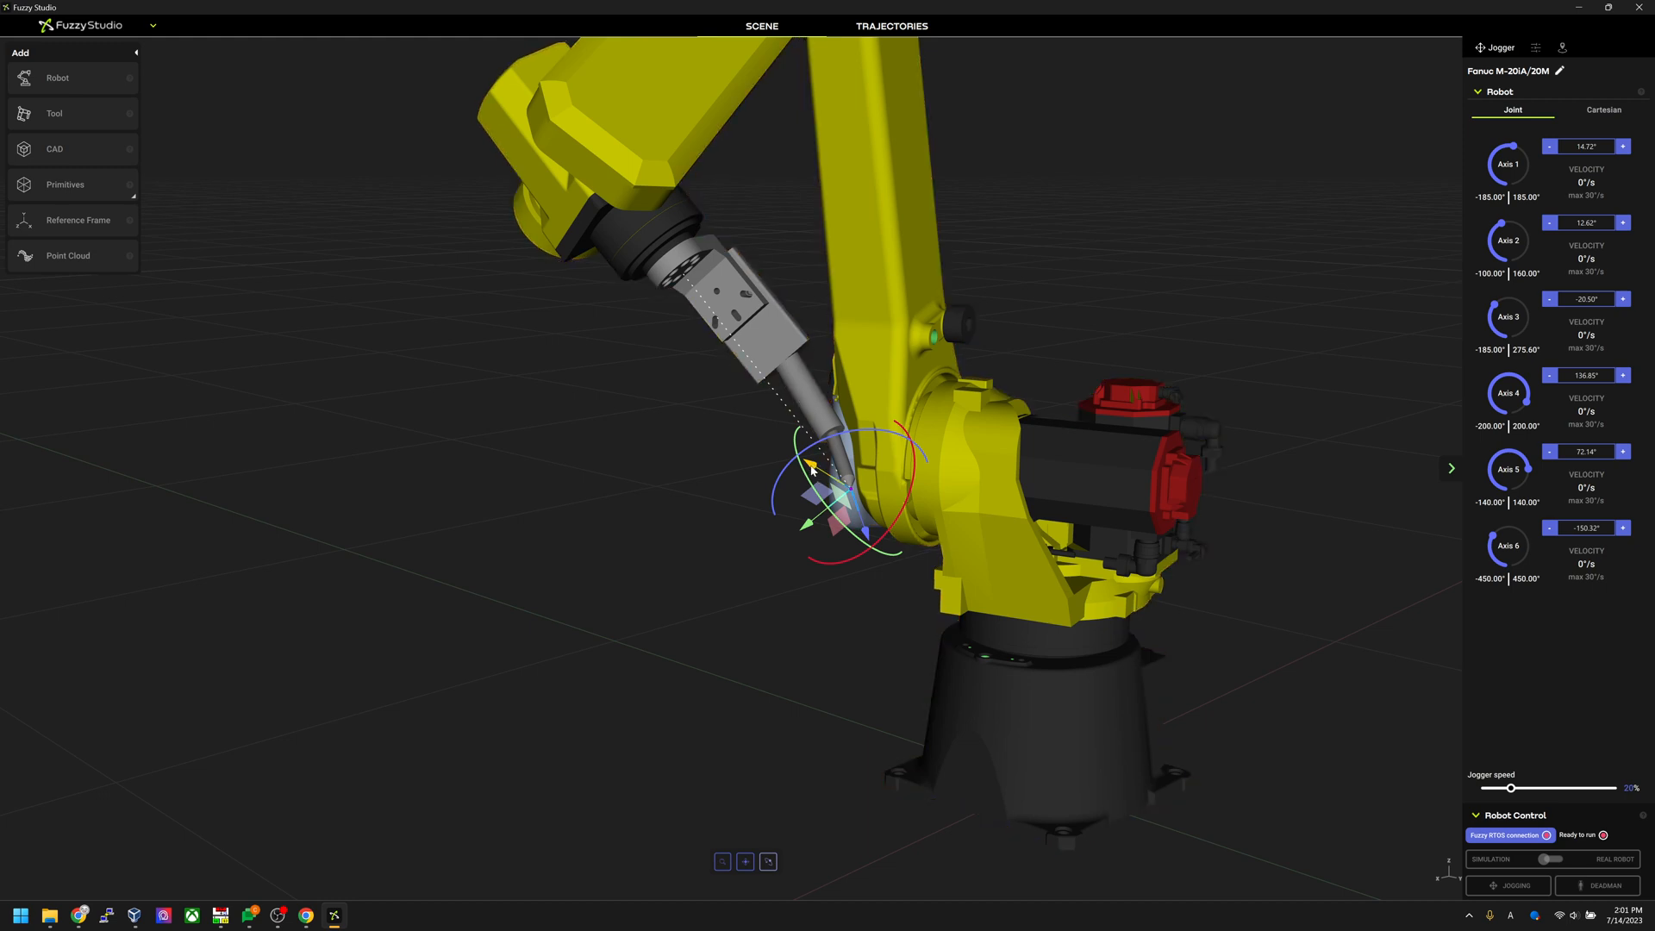
- Move the tool tip outward with its manipulator, bringing Axis 1 to about 9°, Axis 2 to about 15.7° and Axis 3 to about -10.5°
{"action": "left_click_drag", "start_coordinate": [808, 471], "coordinate": [688, 440]}
{"action": "scroll", "coordinate": [736, 365], "scroll_direction": "up", "scroll_amount": 3}
{"action": "scroll", "coordinate": [742, 355], "scroll_direction": "down", "scroll_amount": 5}
{"action": "middle_click_drag", "start_coordinate": [951, 366], "coordinate": [972, 419]}
{"action": "left_click_drag", "start_coordinate": [760, 559], "coordinate": [738, 530]}
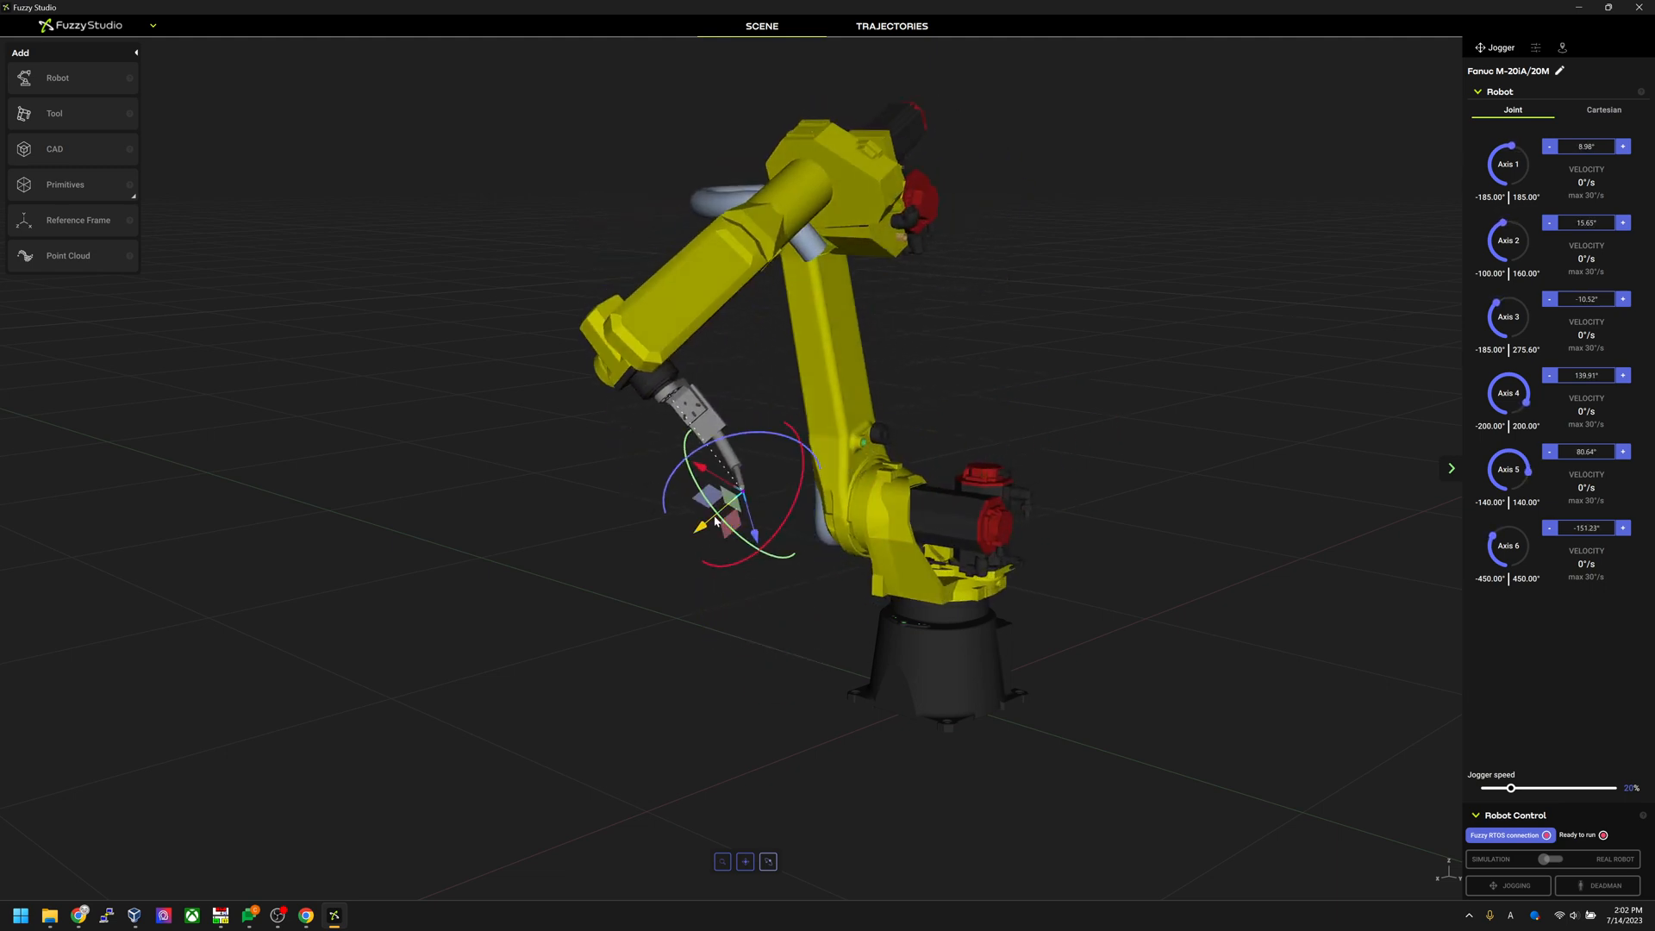
{"action": "scroll", "coordinate": [1035, 451], "scroll_direction": "up", "scroll_amount": 1}
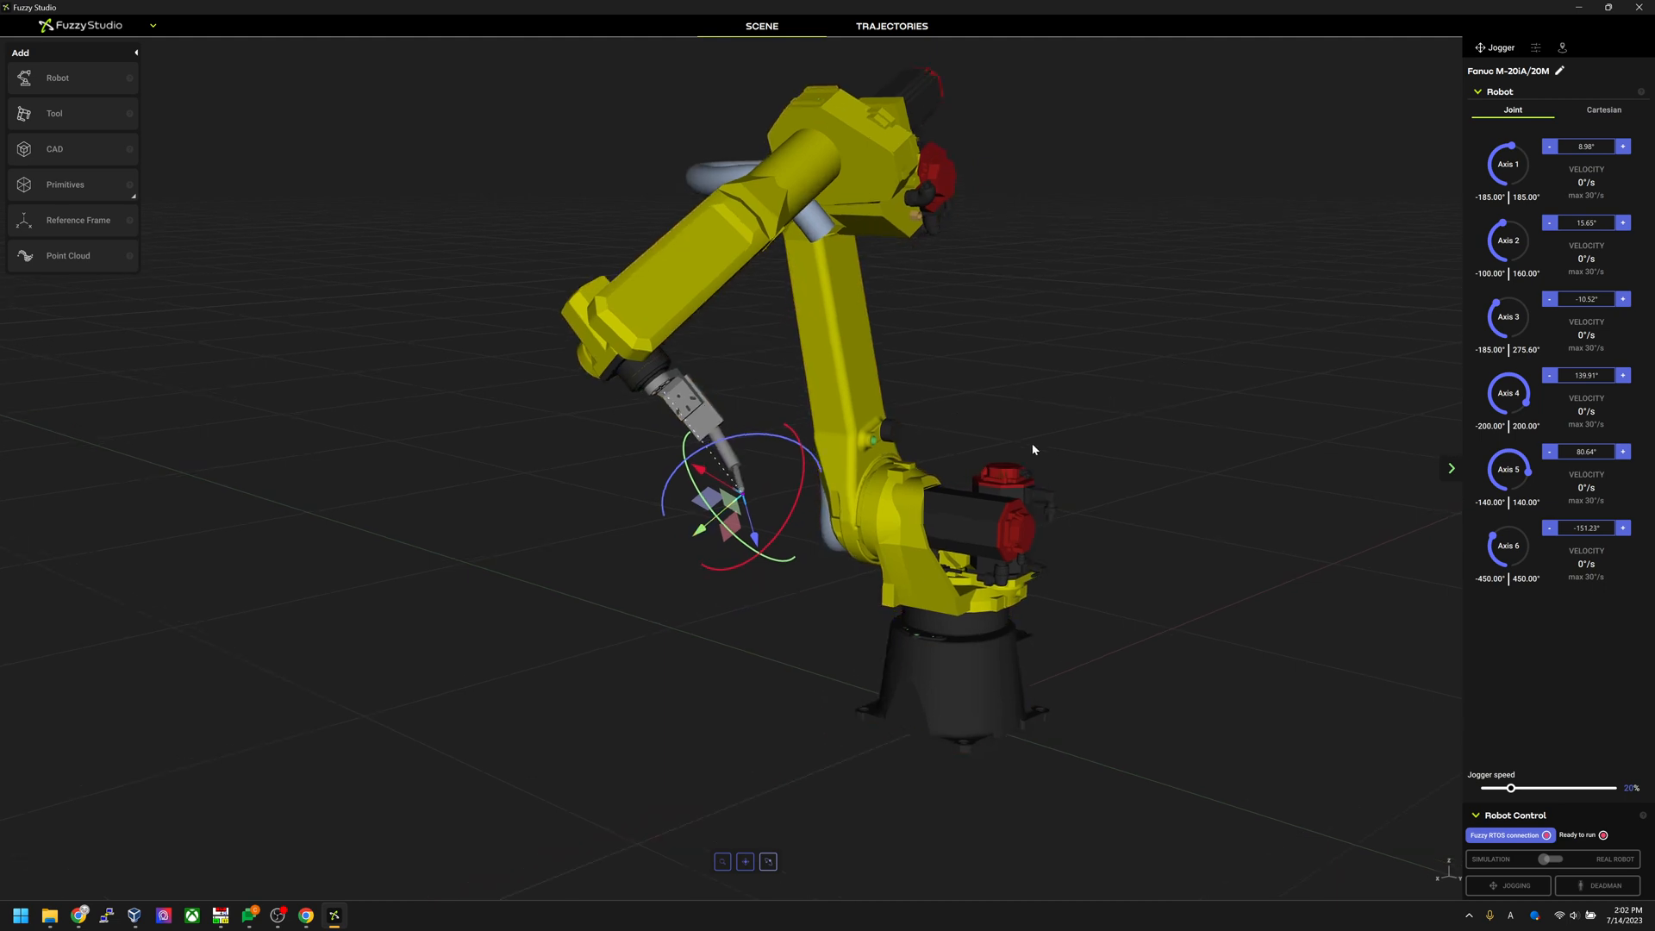
{"action": "middle_click_drag", "start_coordinate": [1079, 405], "coordinate": [1122, 438]}
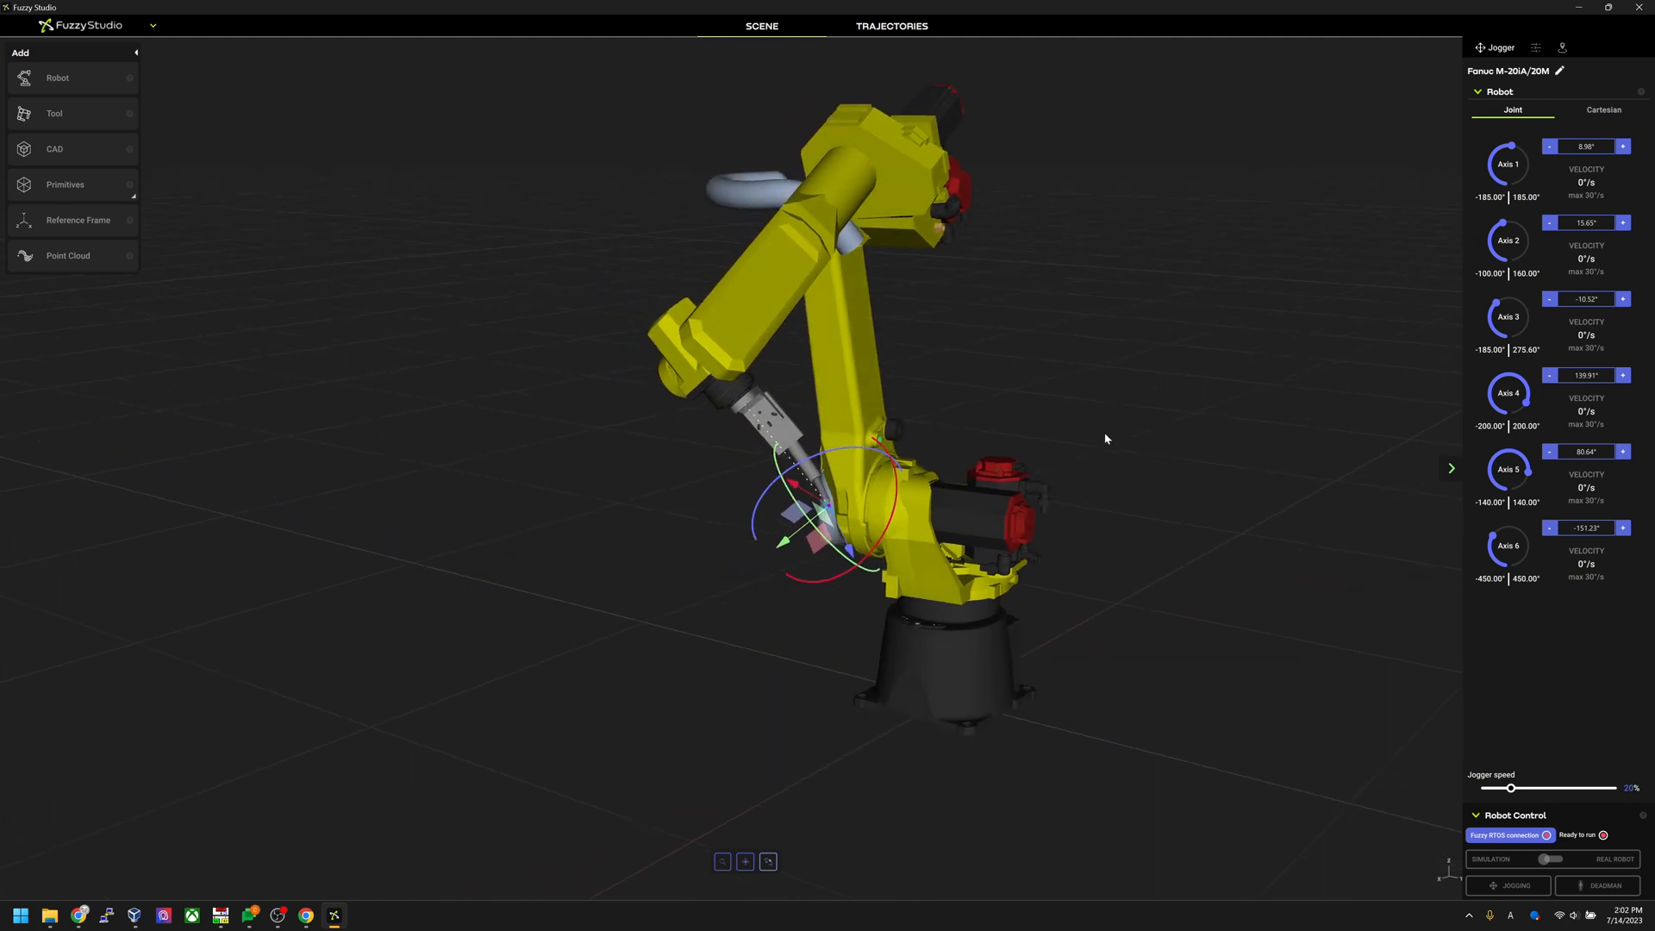
{"action": "scroll", "coordinate": [1104, 434], "scroll_direction": "up", "scroll_amount": 3}
{"action": "scroll", "coordinate": [1103, 429], "scroll_direction": "down", "scroll_amount": 4}
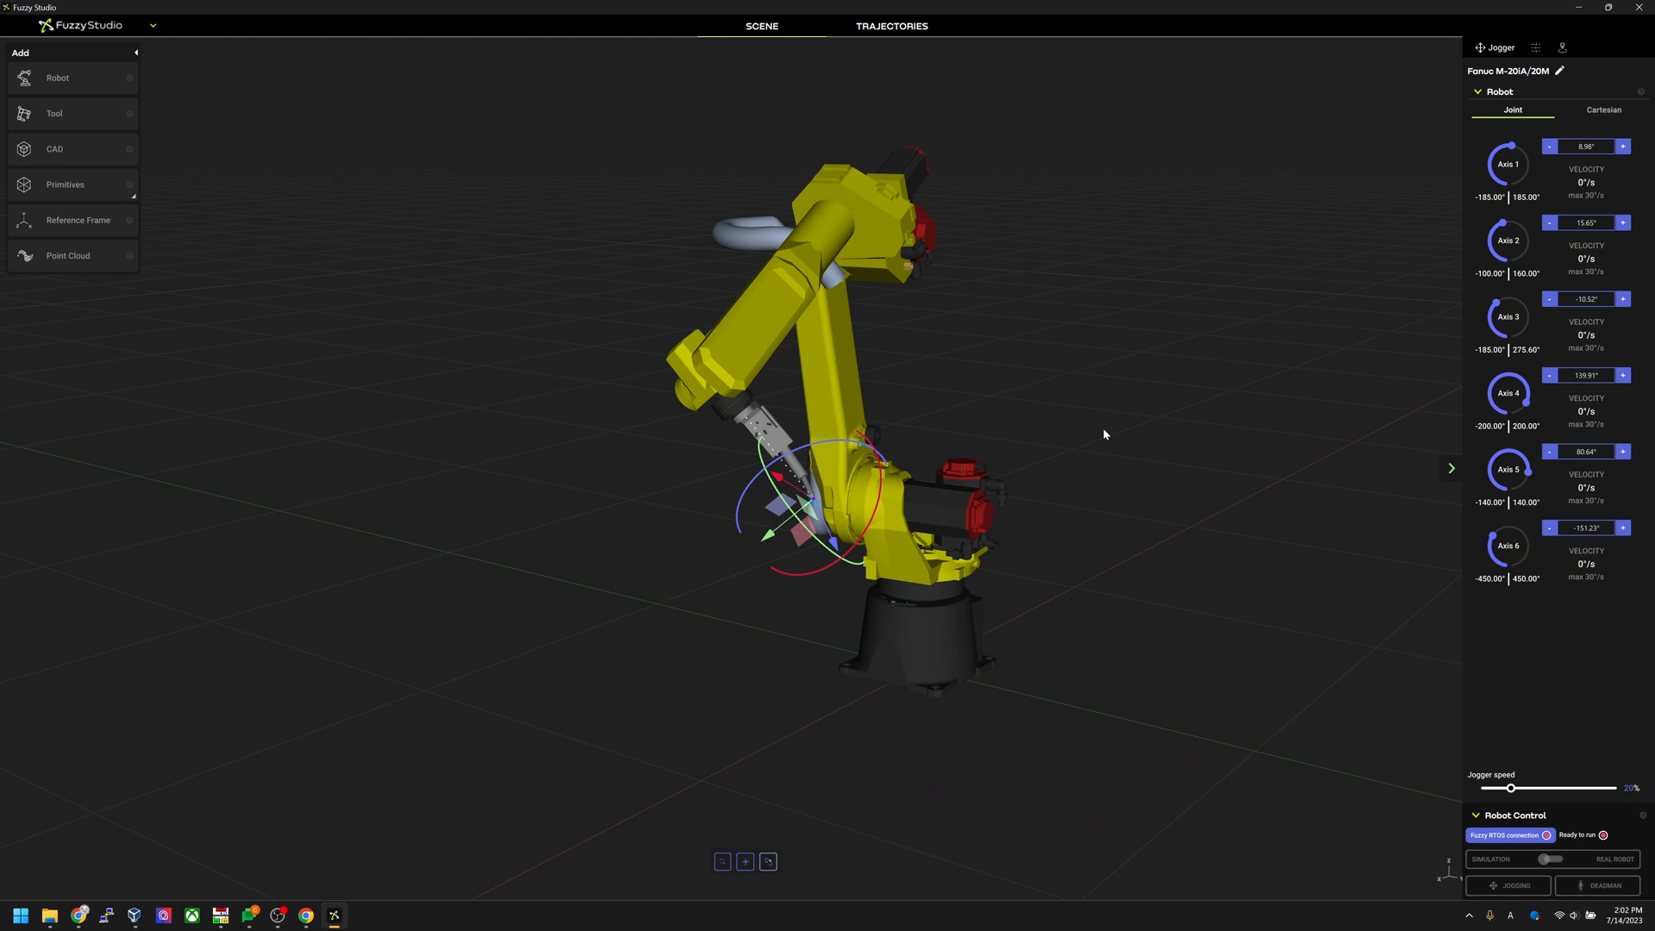